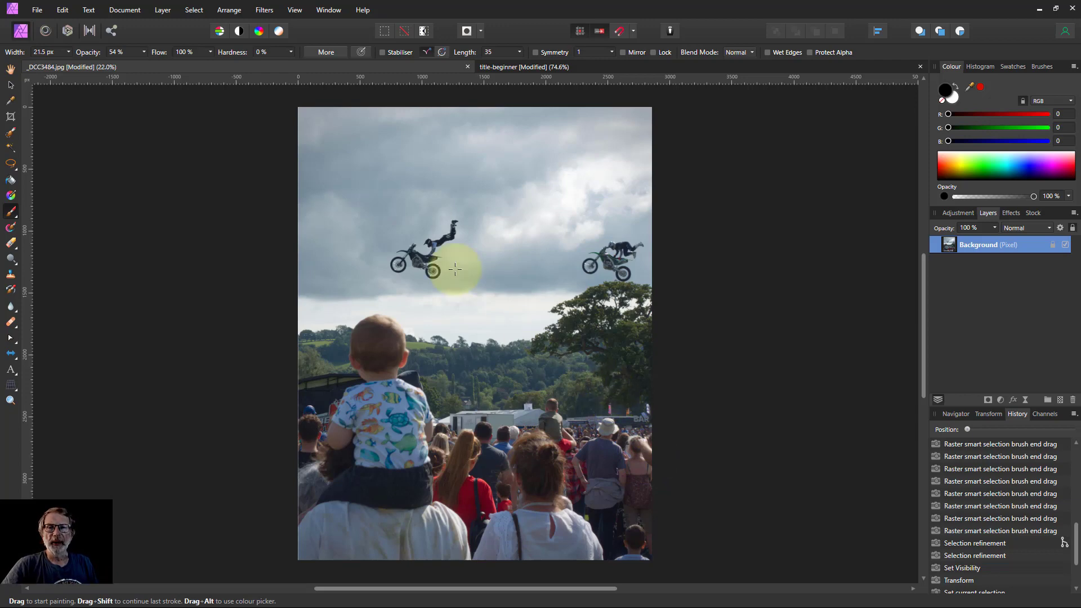
# Step: Try cropping the photo to about 1412 x 2394 px around the child and the left motorcyclist, and undo the crop
pyautogui.click(11, 118)
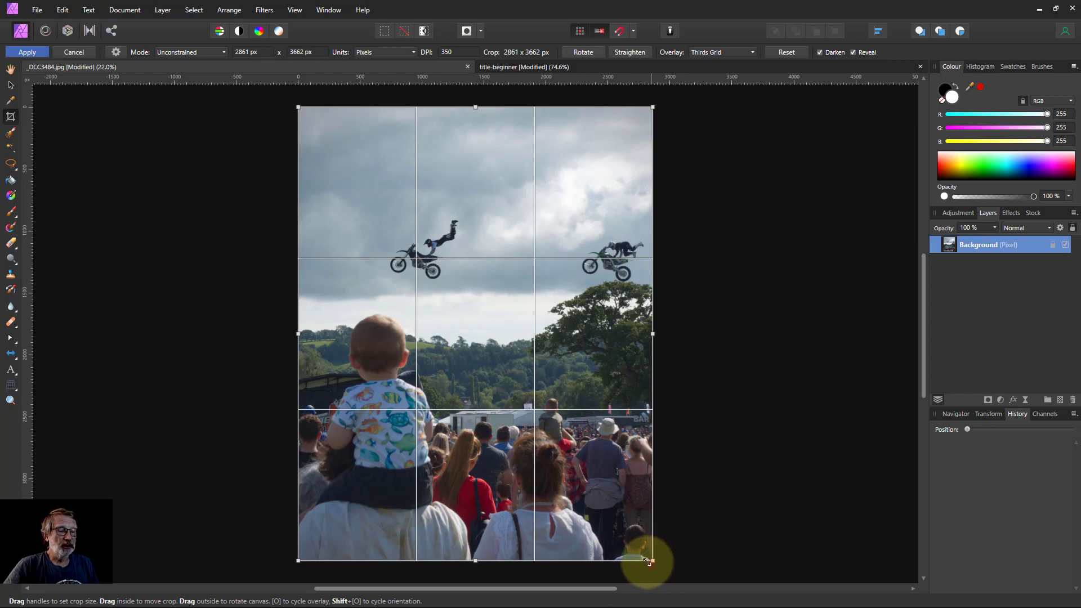
pyautogui.moveTo(648, 561); pyautogui.dragTo(648, 556)
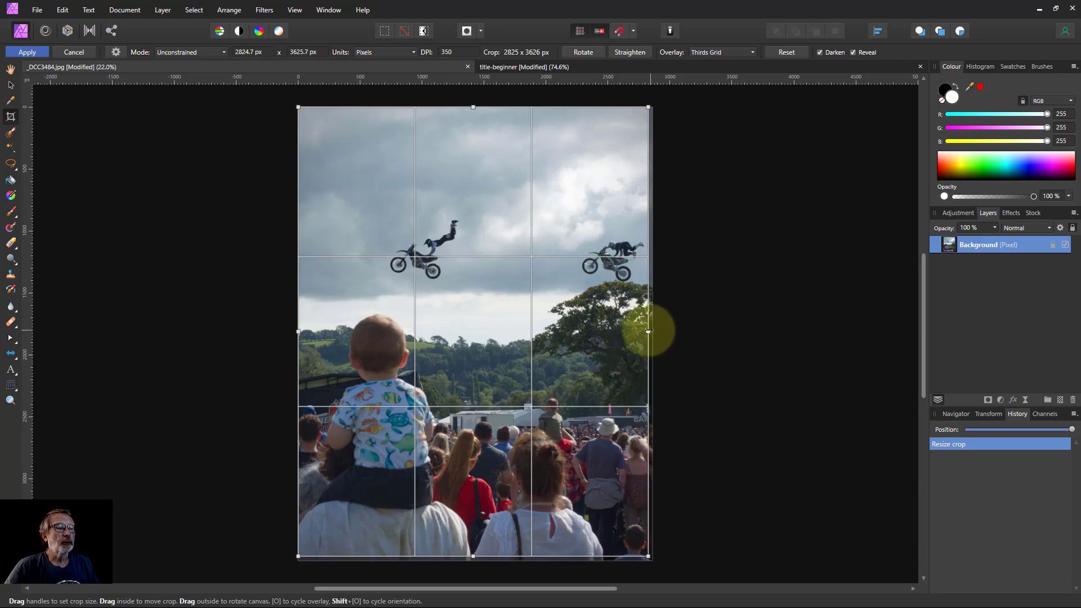
pyautogui.moveTo(648, 331); pyautogui.dragTo(472, 331)
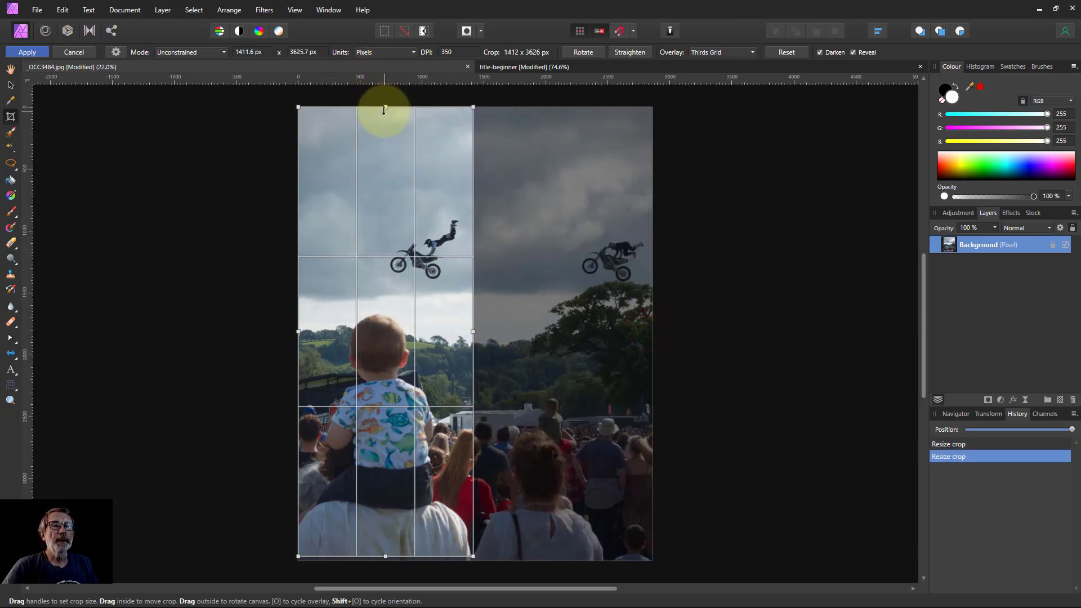
pyautogui.moveTo(386, 115); pyautogui.dragTo(383, 179)
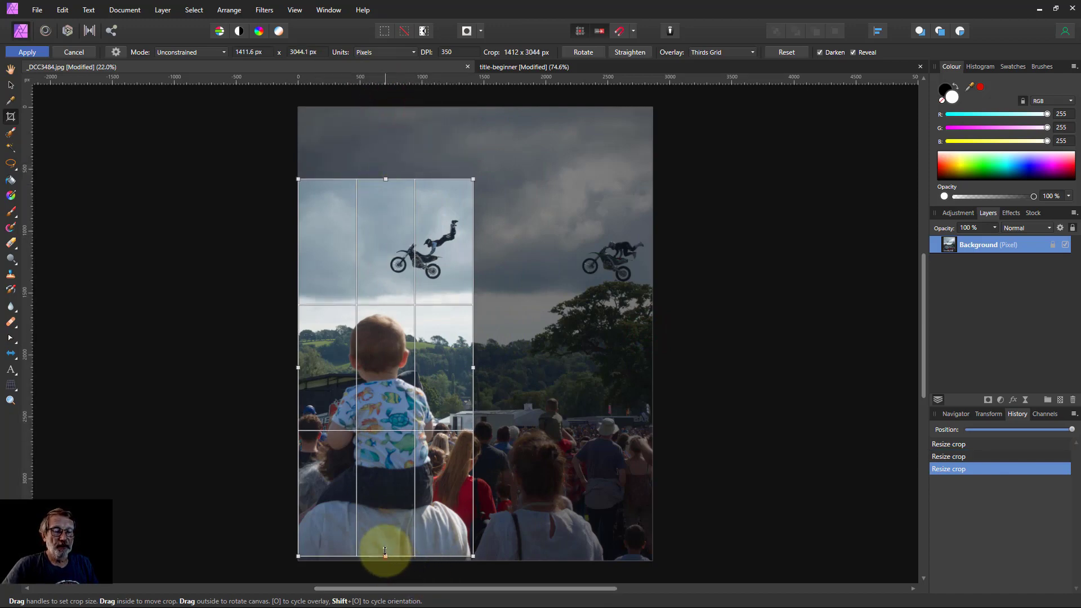
pyautogui.moveTo(385, 556); pyautogui.dragTo(385, 477)
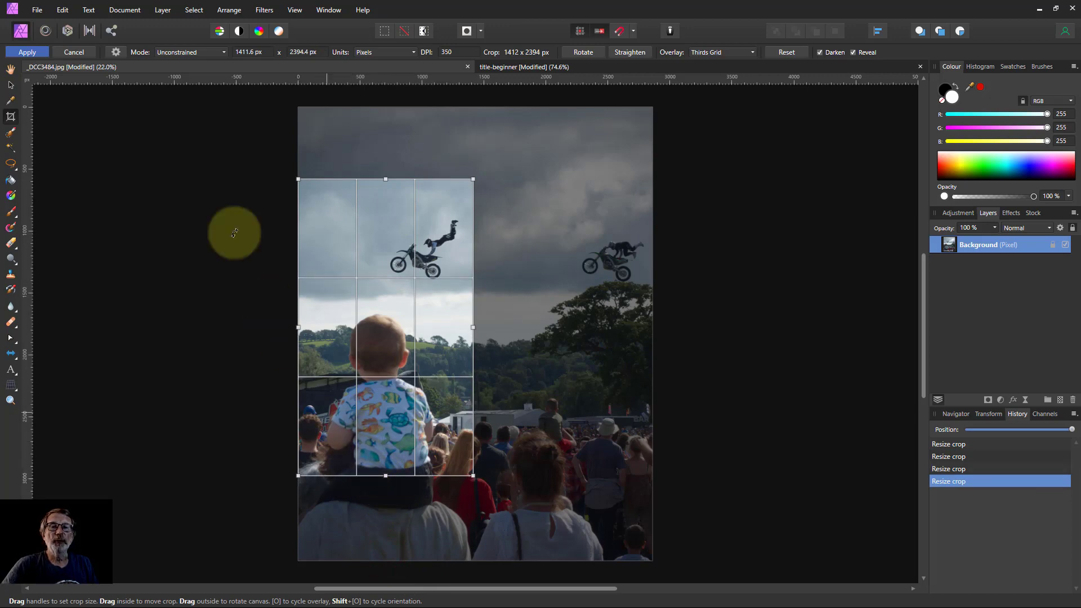
pyautogui.click(26, 52)
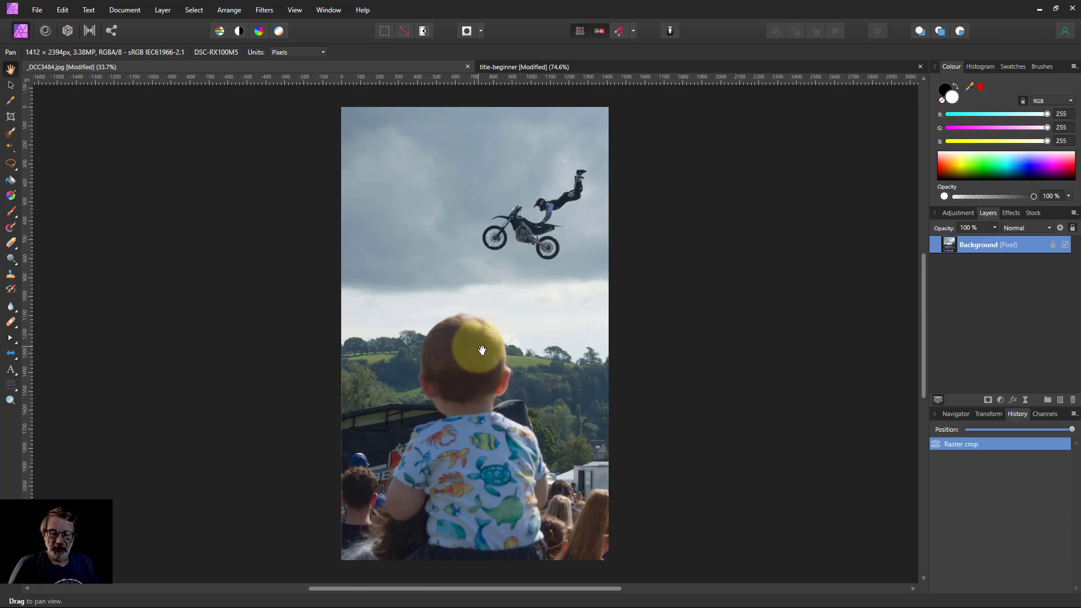
pyautogui.hotkey('ctrl', 'z')
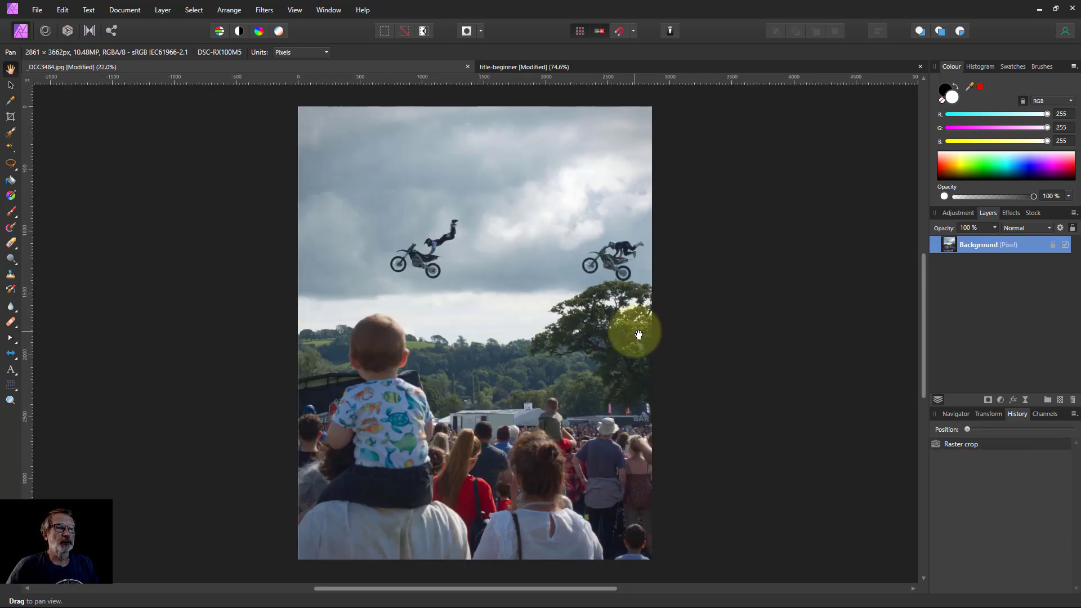
# Step: Crop the photo to about 1184 x 2280 px around the right motorcyclist, the tree and the crowd beneath
pyautogui.click(10, 117)
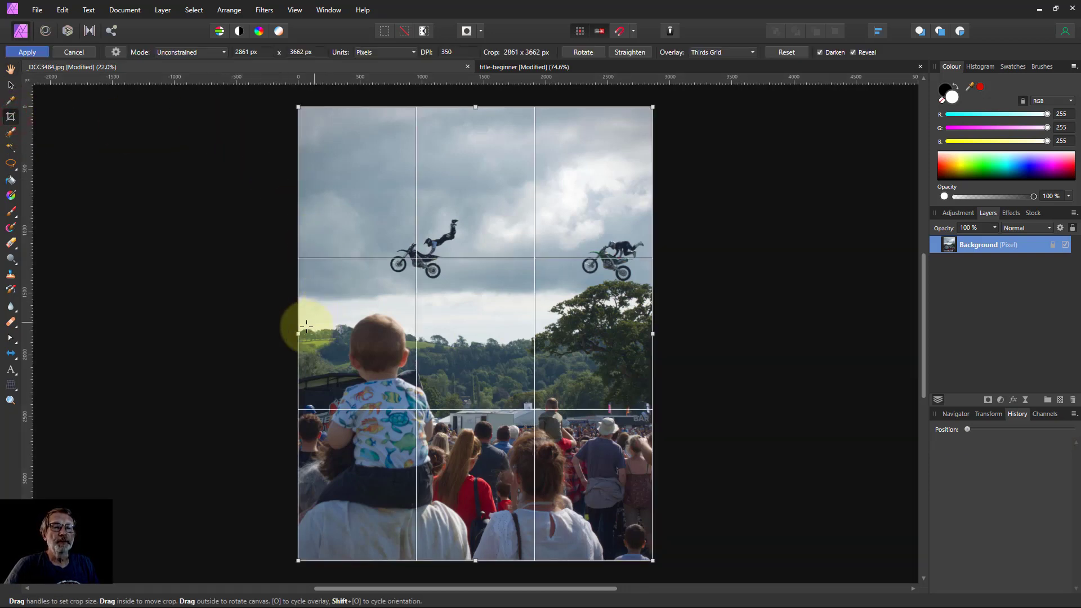
pyautogui.moveTo(300, 334); pyautogui.dragTo(506, 334)
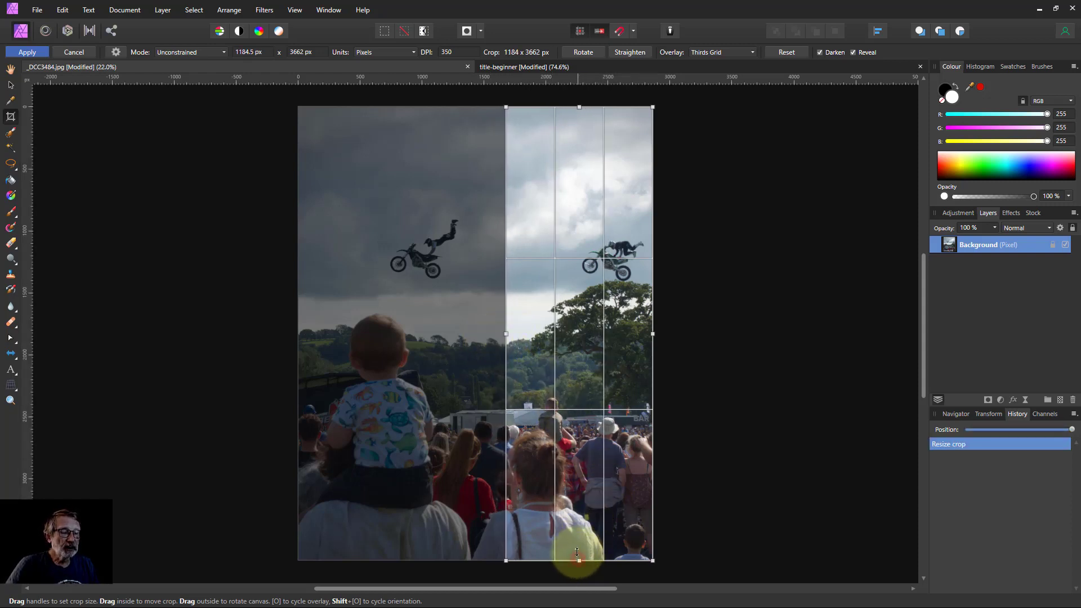
pyautogui.moveTo(577, 553); pyautogui.dragTo(578, 468)
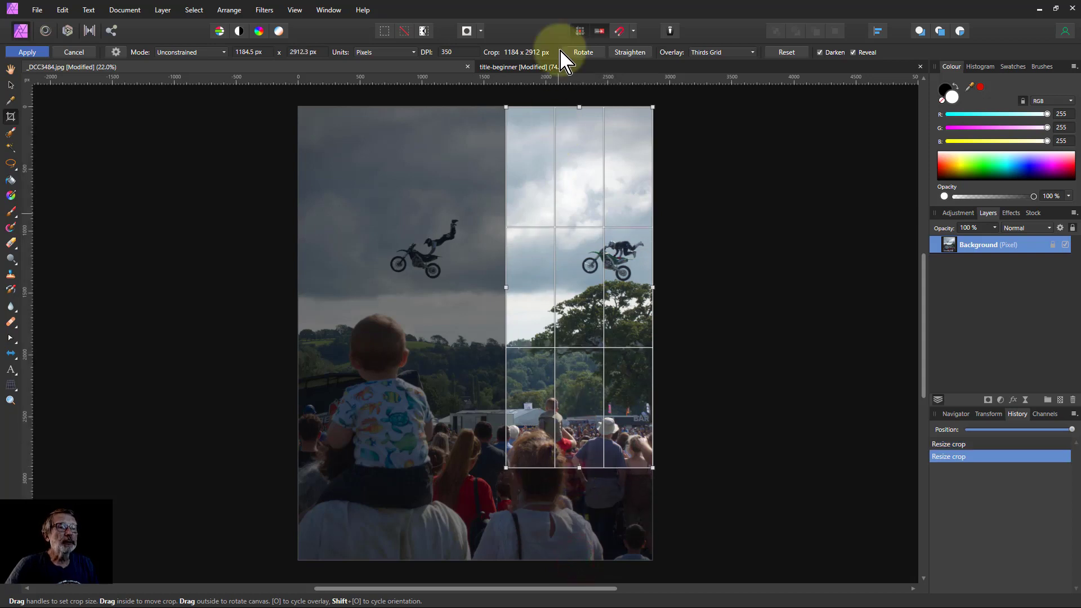
pyautogui.moveTo(581, 116); pyautogui.dragTo(579, 185)
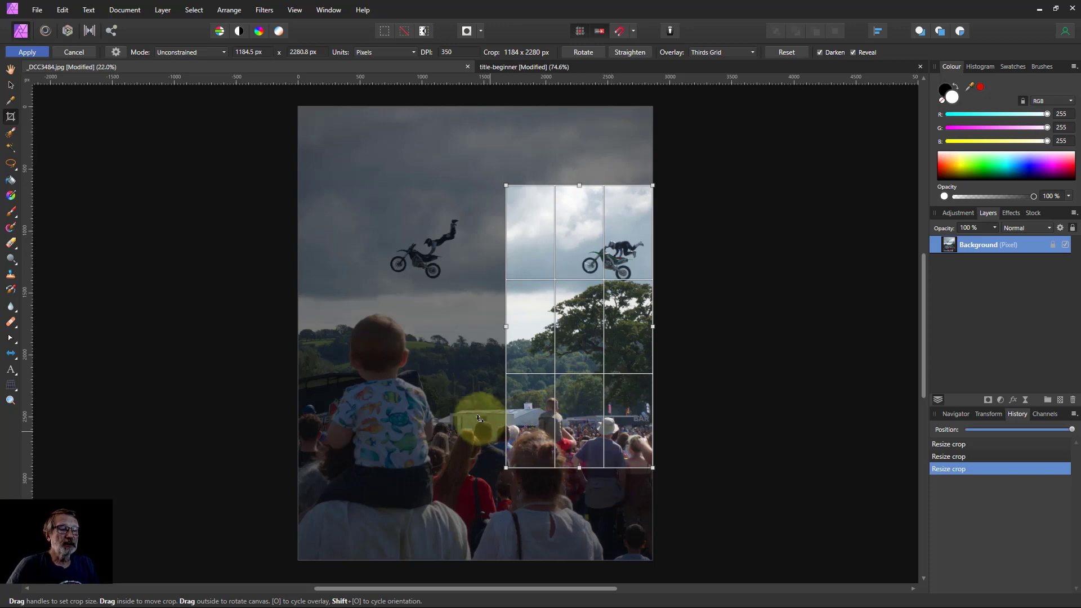
pyautogui.click(28, 52)
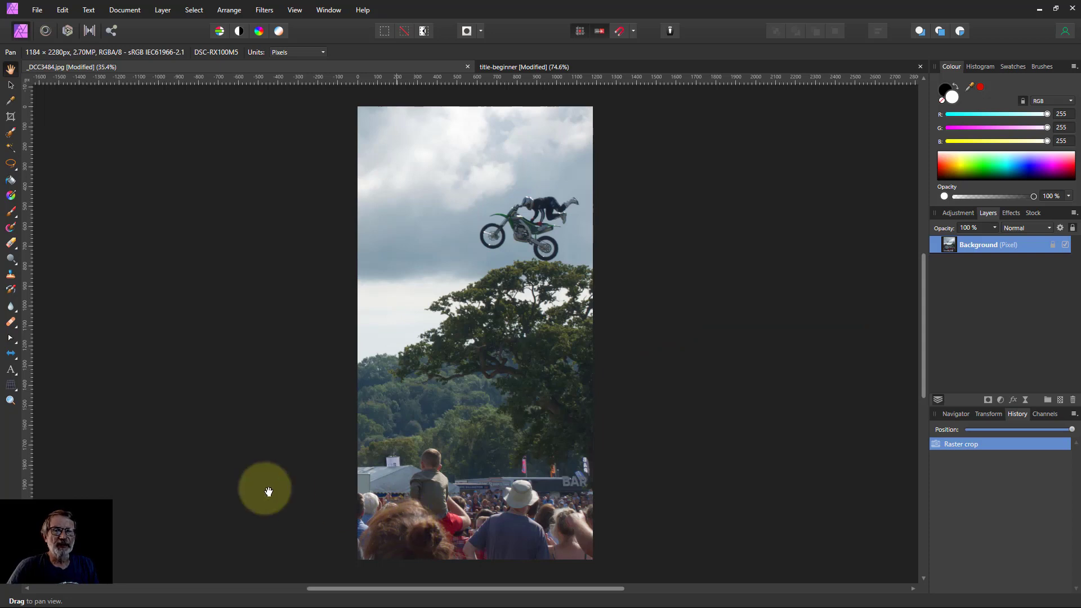
# Step: Crop again, extending the left edge outward to restore hidden pixels, for a frame of about 1673 x 2280 px
pyautogui.click(11, 117)
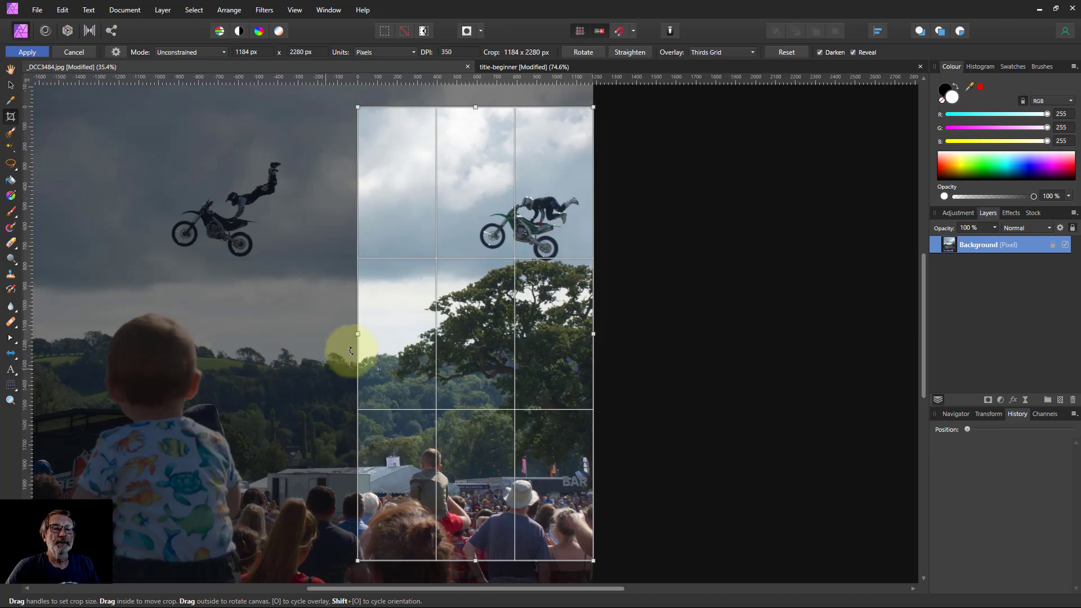
pyautogui.moveTo(359, 333); pyautogui.dragTo(260, 332)
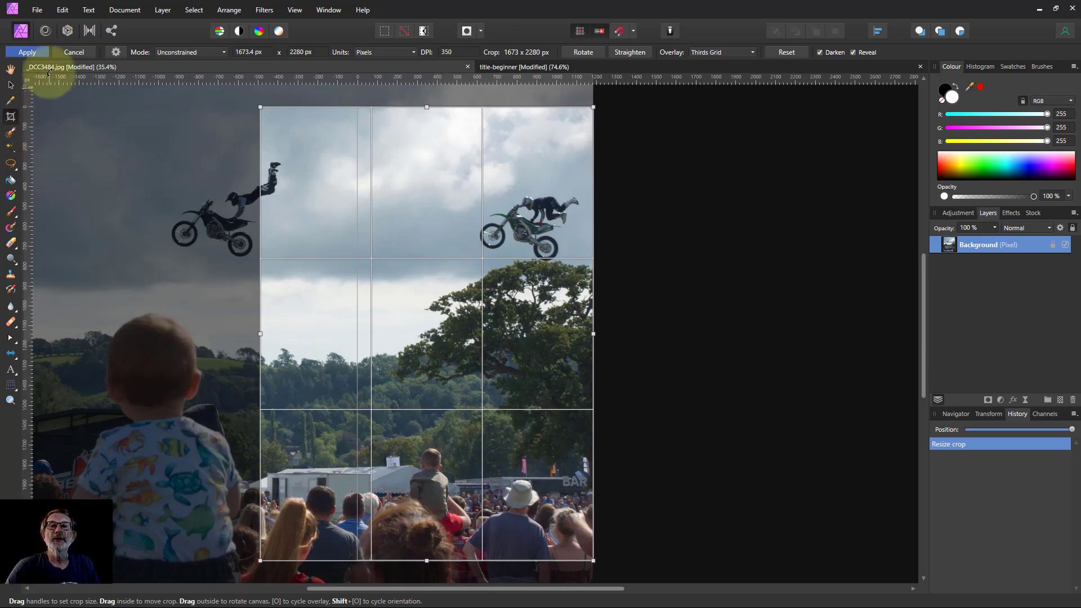
pyautogui.click(28, 53)
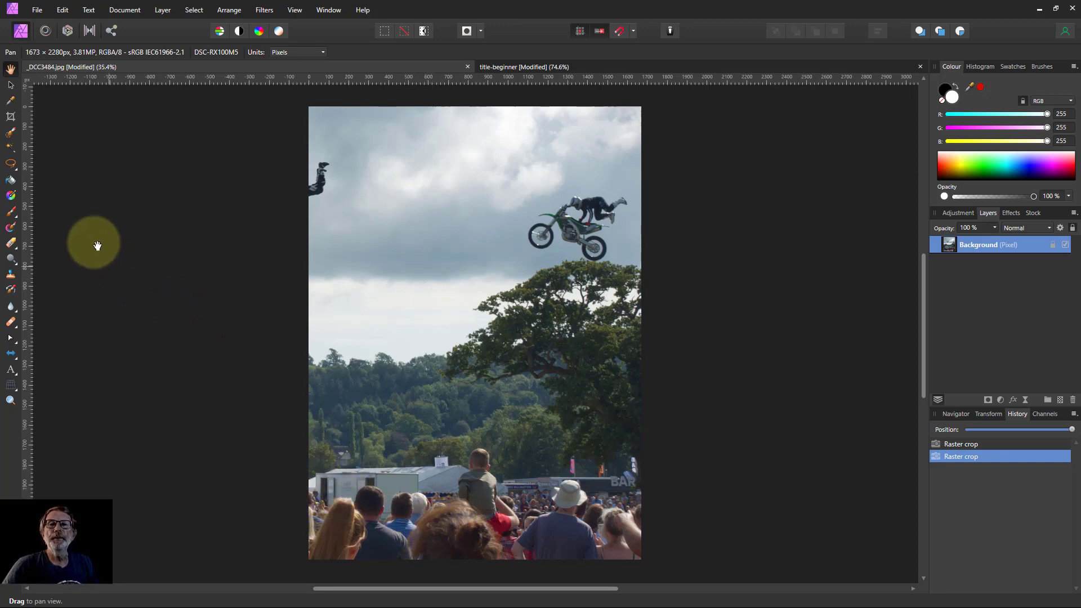
# Step: Select the blonde woman, the man in the dark shirt and the man in the striped shirt with the Selection Brush
pyautogui.click(10, 133)
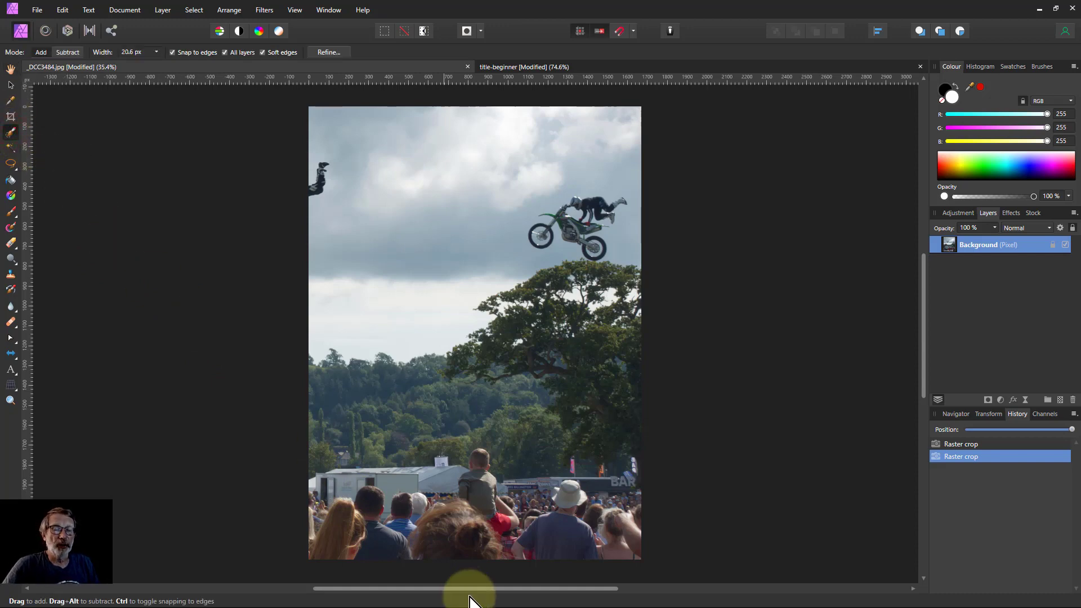
pyautogui.moveTo(409, 556); pyautogui.dragTo(397, 520)
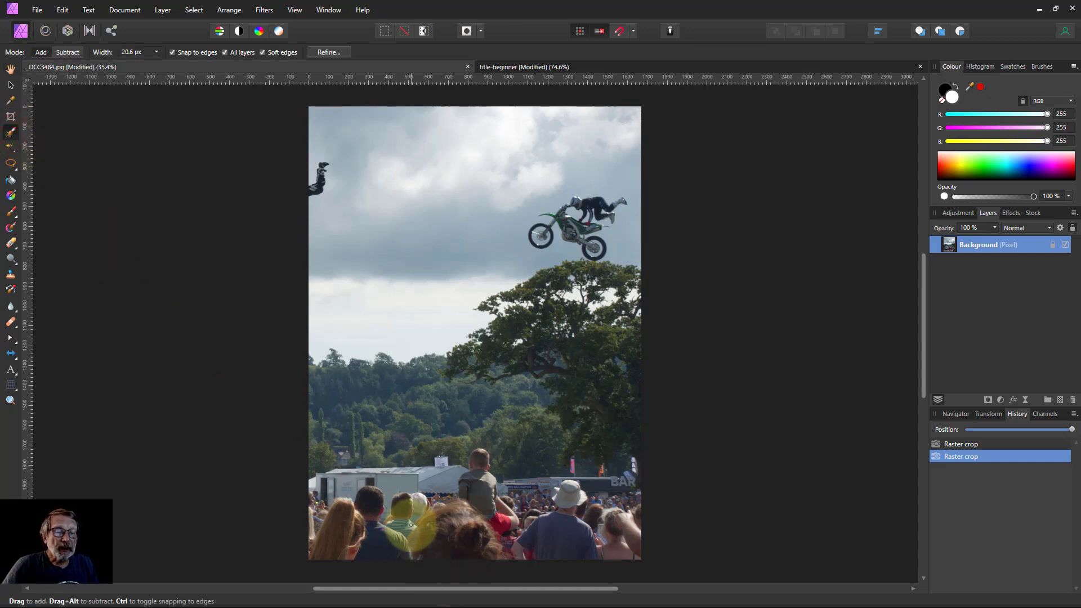
pyautogui.scroll(5, 393, 527)
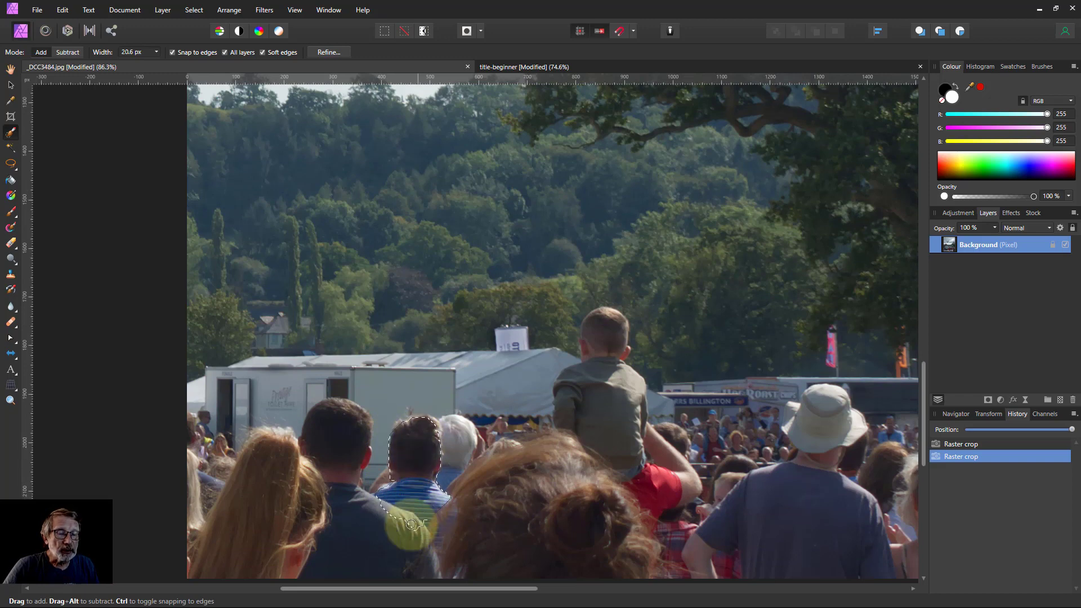
pyautogui.moveTo(412, 524); pyautogui.dragTo(417, 526)
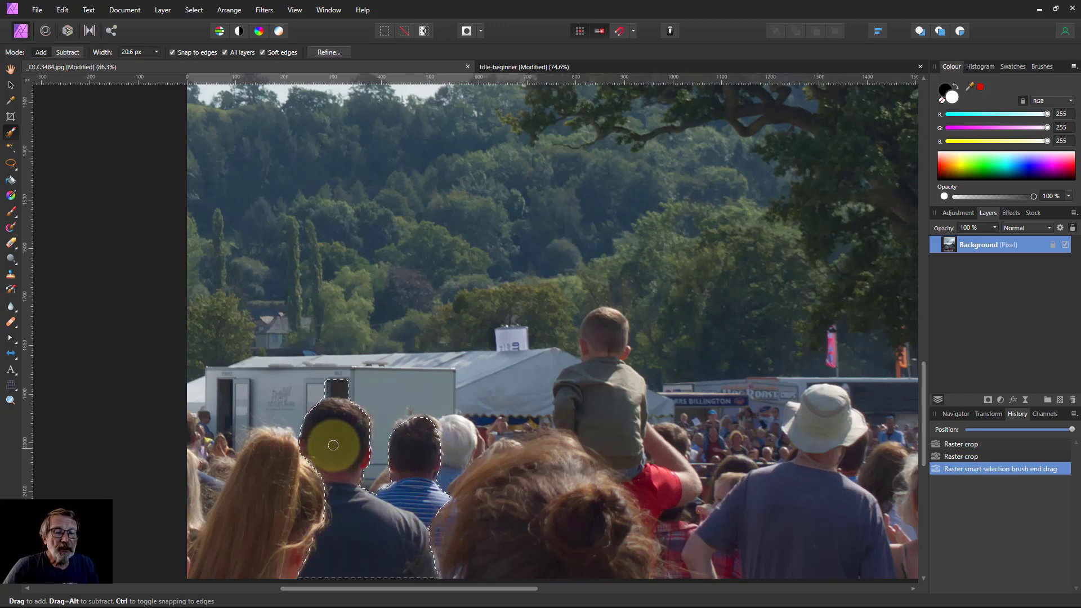
pyautogui.moveTo(329, 461); pyautogui.dragTo(267, 470)
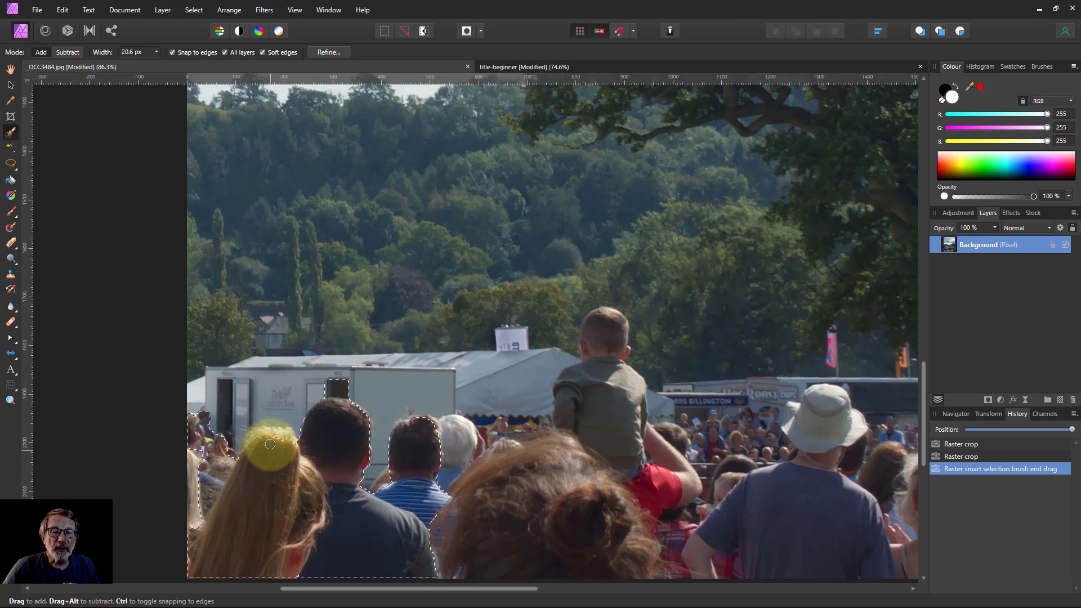
pyautogui.moveTo(248, 441)
pyautogui.mouseDown()
pyautogui.moveTo(194, 452)
pyautogui.moveTo(212, 421)
pyautogui.moveTo(240, 425)
pyautogui.mouseUp()
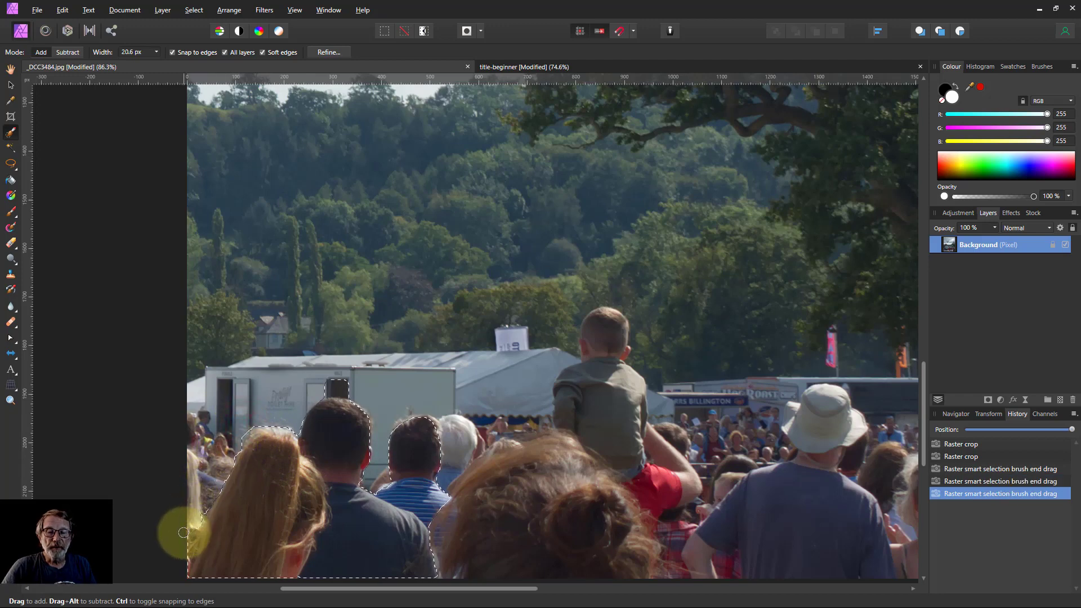
pyautogui.moveTo(184, 532); pyautogui.dragTo(186, 529)
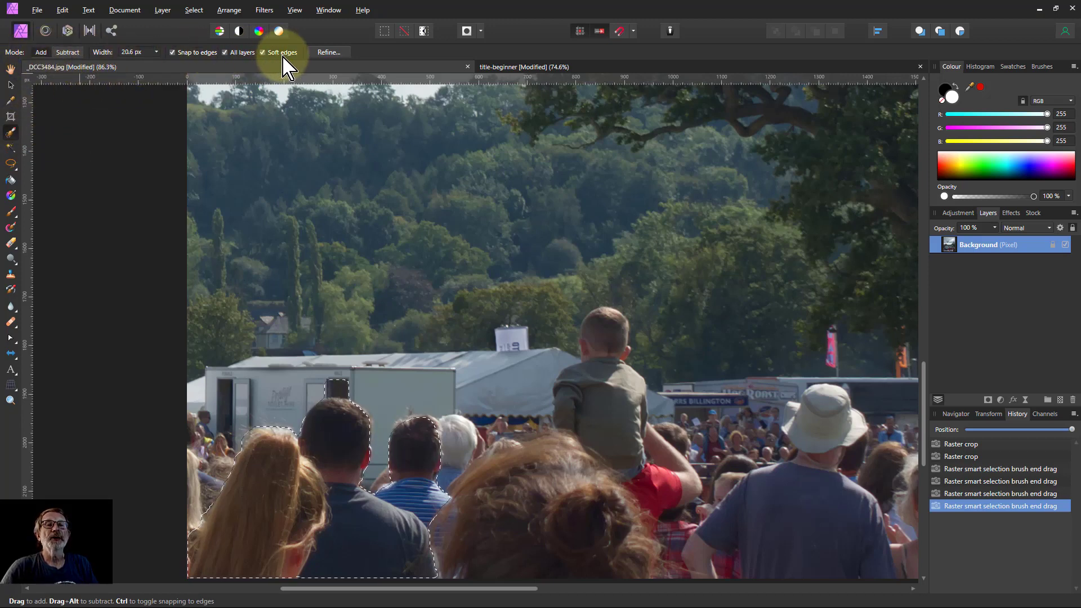
# Step: Remove the trailer window above the dark-shirted man's head from the selection and touch up the striped-shirt man's selected area
pyautogui.moveTo(341, 388); pyautogui.dragTo(337, 411)
pyautogui.click(339, 406)
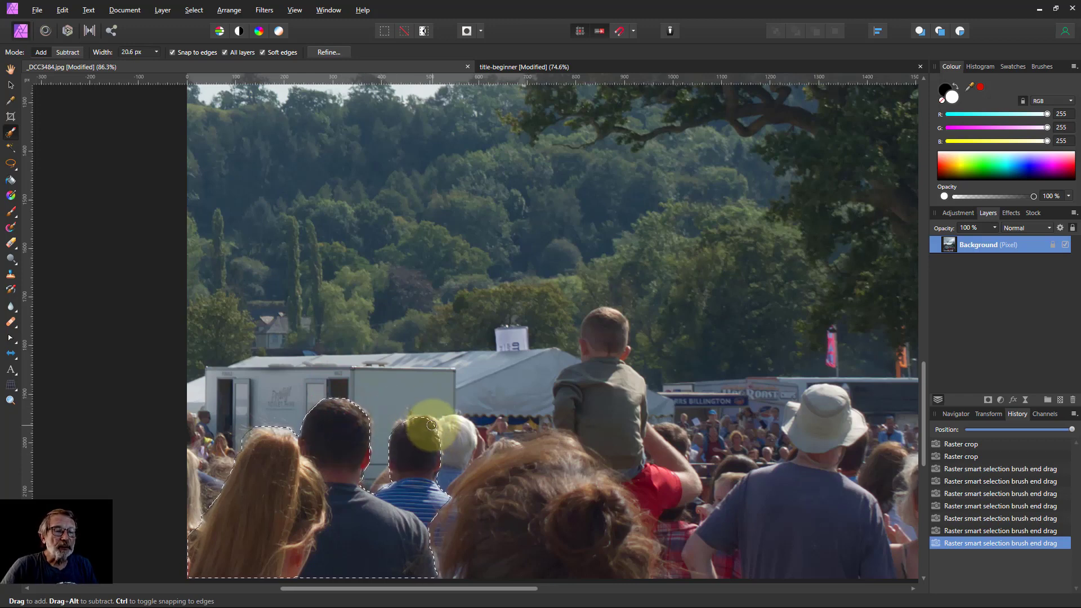
pyautogui.moveTo(432, 425); pyautogui.dragTo(405, 437)
pyautogui.moveTo(411, 476); pyautogui.dragTo(416, 492)
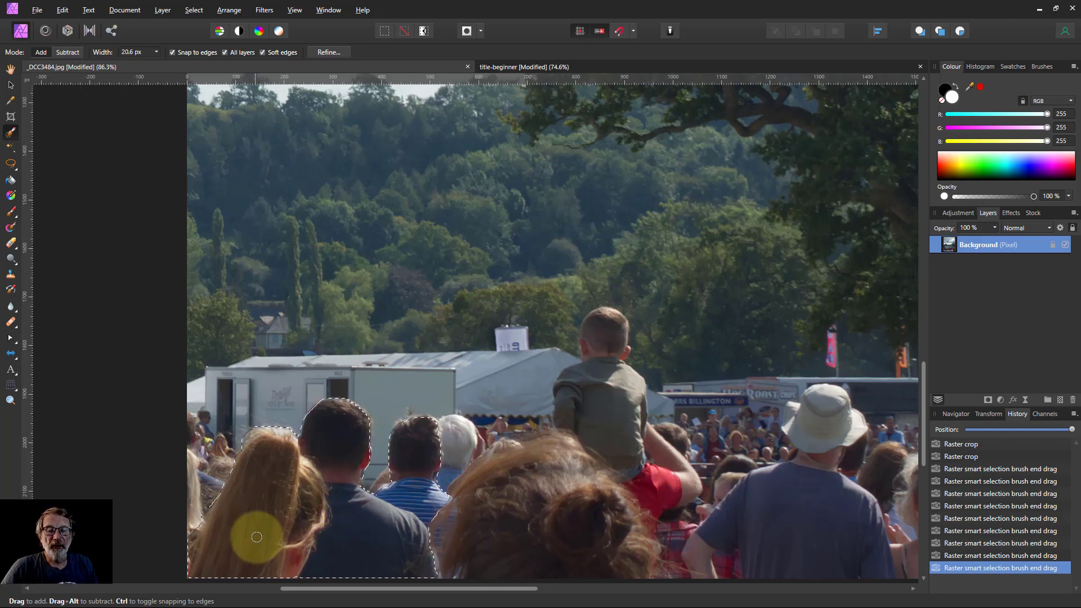
# Step: Refine the selection by painting with the Matte adjustment brush around the striped-shirt man's hair and head
pyautogui.click(327, 54)
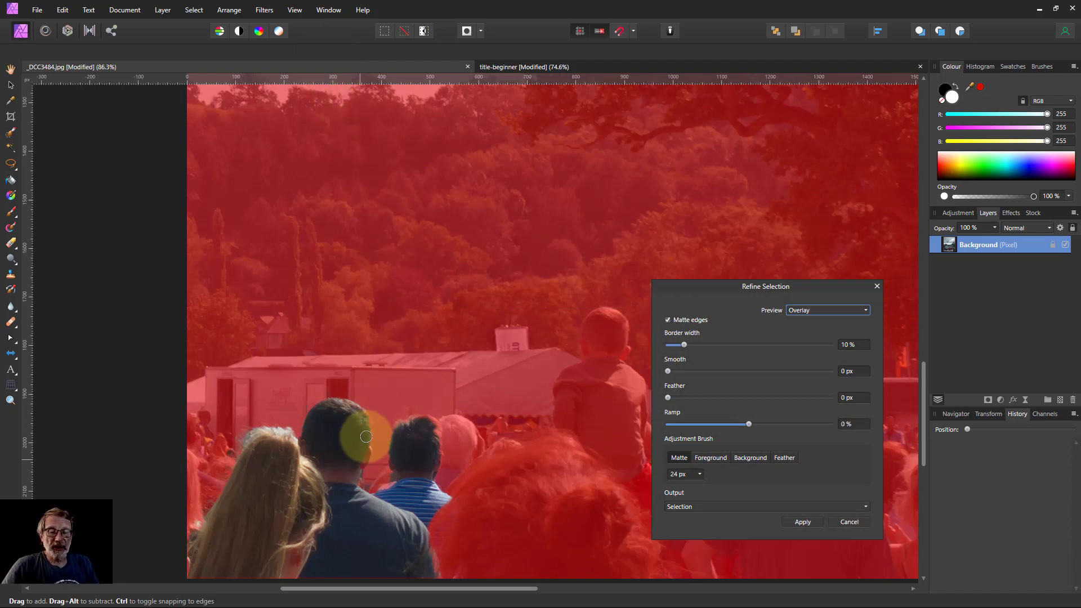
pyautogui.scroll(6, 420, 420)
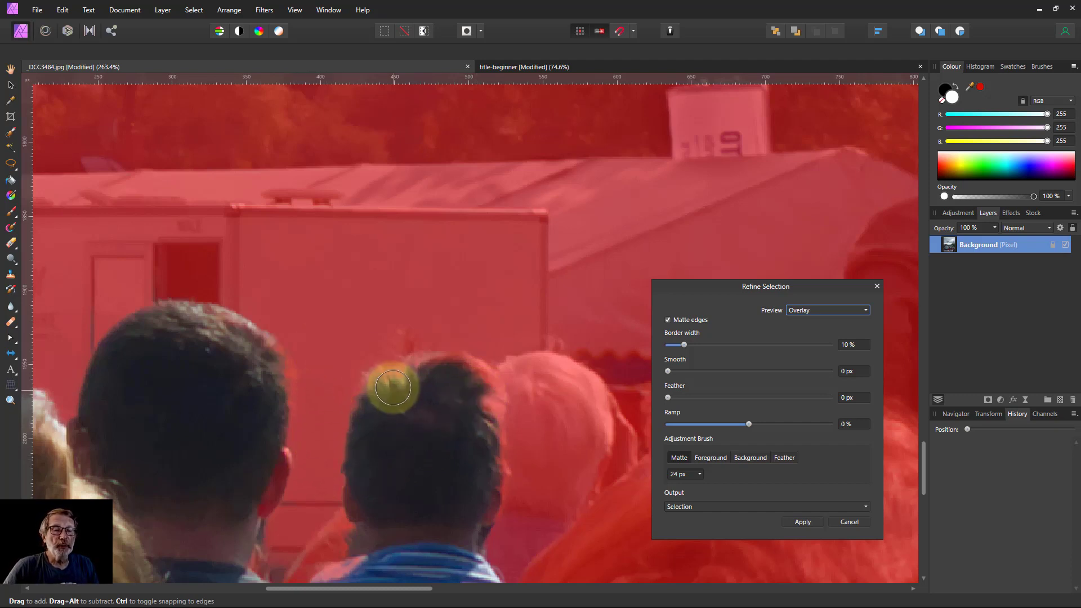
pyautogui.moveTo(350, 386)
pyautogui.mouseDown()
pyautogui.moveTo(435, 360)
pyautogui.moveTo(468, 360)
pyautogui.moveTo(491, 376)
pyautogui.moveTo(494, 519)
pyautogui.mouseUp()
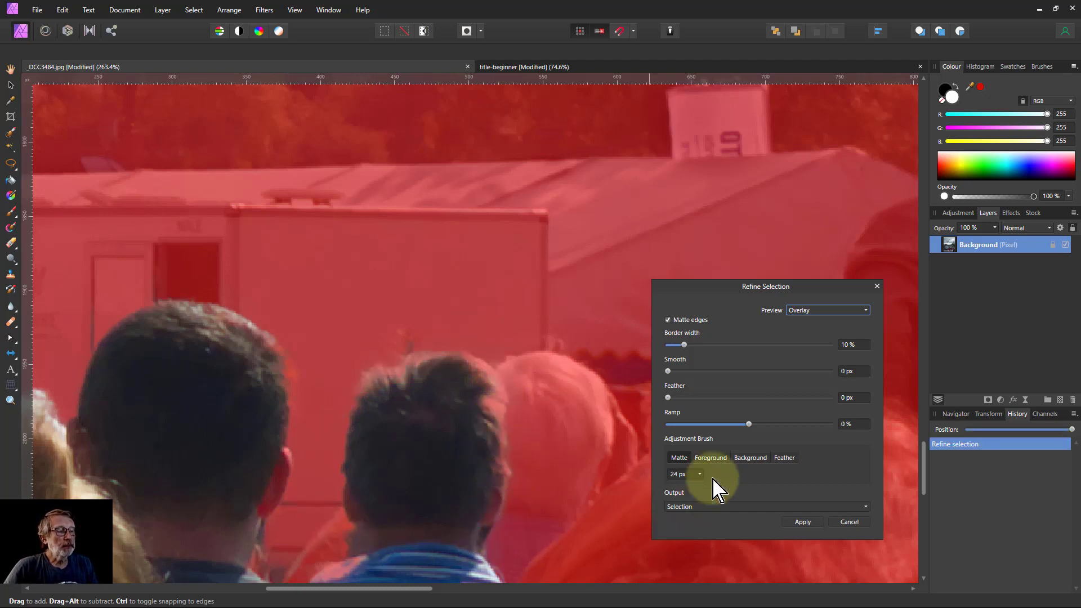
# Step: Mark missing parts of the two men's heads and shirts as selected with the Foreground adjustment brush
pyautogui.click(711, 458)
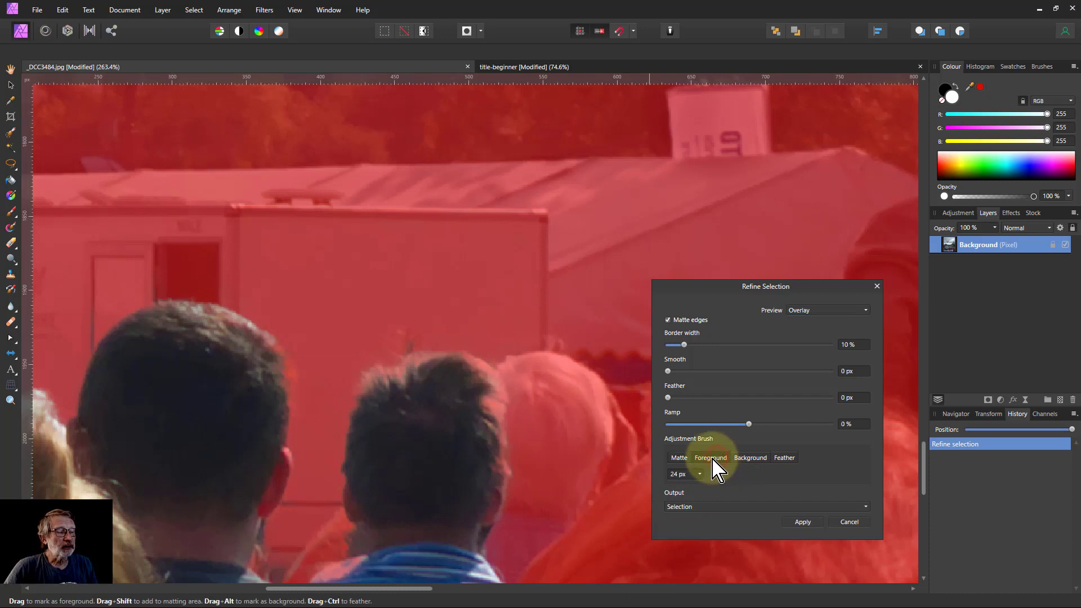
pyautogui.moveTo(451, 454)
pyautogui.mouseDown()
pyautogui.moveTo(462, 433)
pyautogui.moveTo(480, 437)
pyautogui.moveTo(458, 565)
pyautogui.moveTo(458, 489)
pyautogui.moveTo(480, 471)
pyautogui.moveTo(438, 511)
pyautogui.moveTo(475, 469)
pyautogui.moveTo(486, 472)
pyautogui.moveTo(466, 502)
pyautogui.moveTo(480, 519)
pyautogui.moveTo(397, 491)
pyautogui.moveTo(414, 387)
pyautogui.moveTo(406, 394)
pyautogui.moveTo(428, 468)
pyautogui.moveTo(417, 424)
pyautogui.mouseUp()
pyautogui.scroll(-3, 335, 468)
pyautogui.scroll(-3, 348, 468)
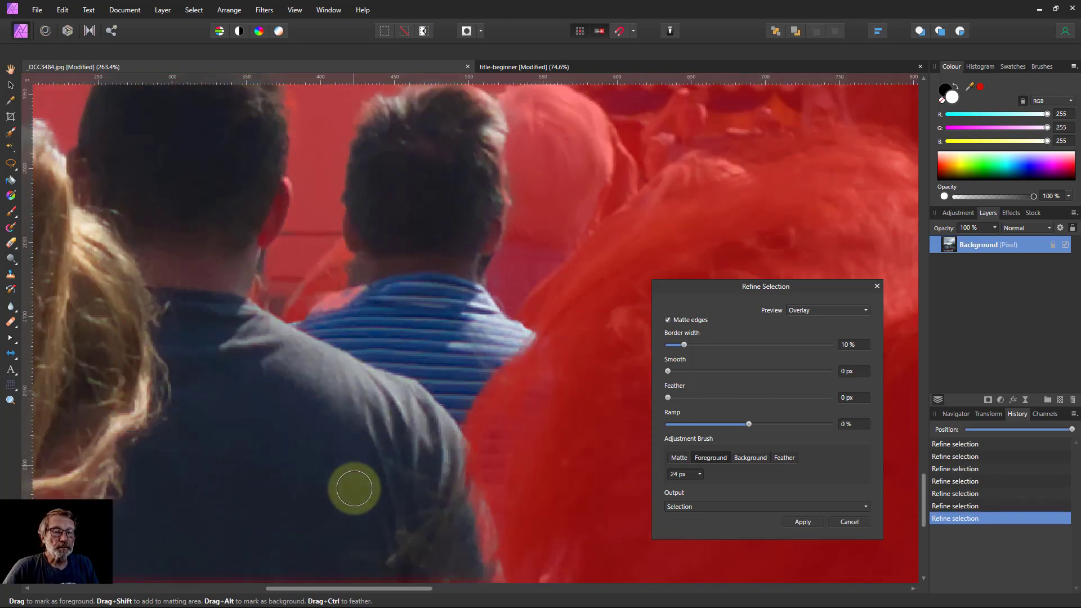
pyautogui.scroll(-3, 430, 536)
pyautogui.moveTo(433, 500)
pyautogui.mouseDown()
pyautogui.moveTo(463, 478)
pyautogui.moveTo(455, 429)
pyautogui.moveTo(473, 508)
pyautogui.moveTo(350, 501)
pyautogui.moveTo(389, 432)
pyautogui.moveTo(440, 401)
pyautogui.moveTo(456, 410)
pyautogui.moveTo(361, 485)
pyautogui.mouseUp()
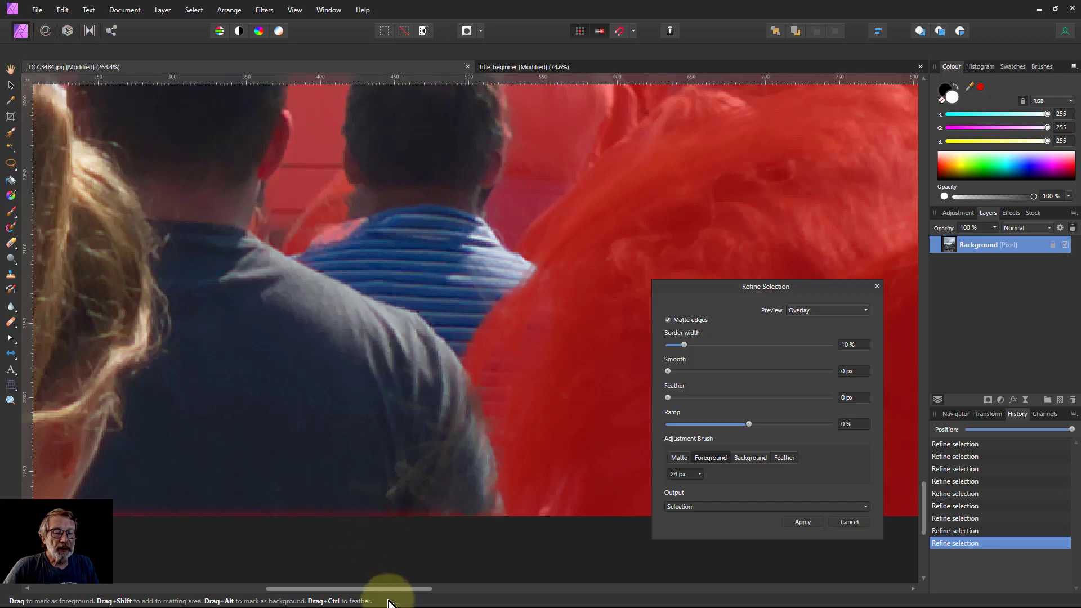
pyautogui.moveTo(384, 590); pyautogui.dragTo(415, 603)
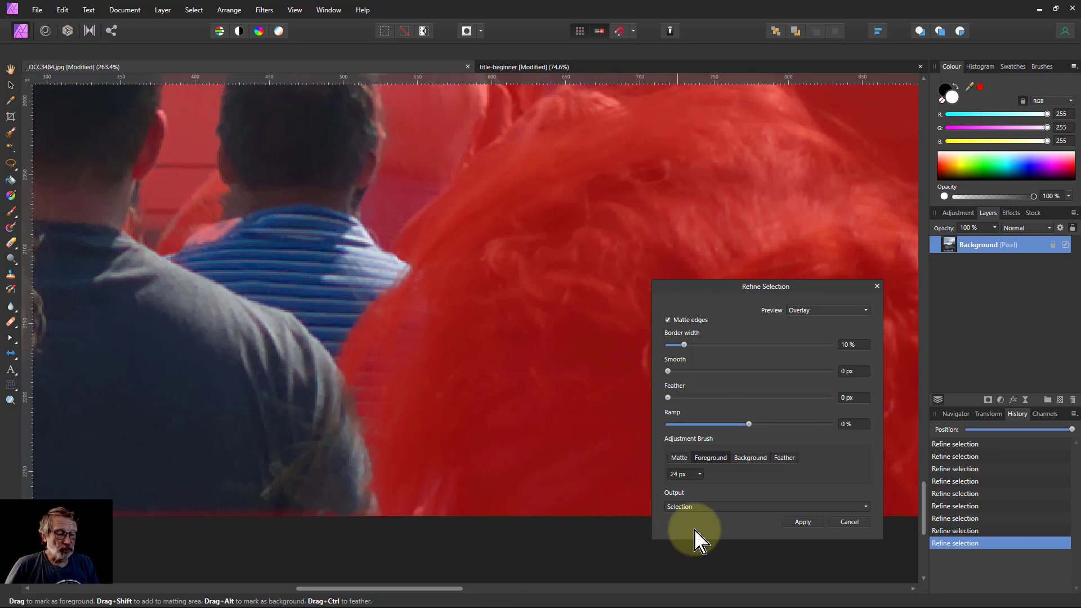
# Step: Output the refined selection as a new layer with mask and apply the refinement
pyautogui.hotkey('ctrl', '0')
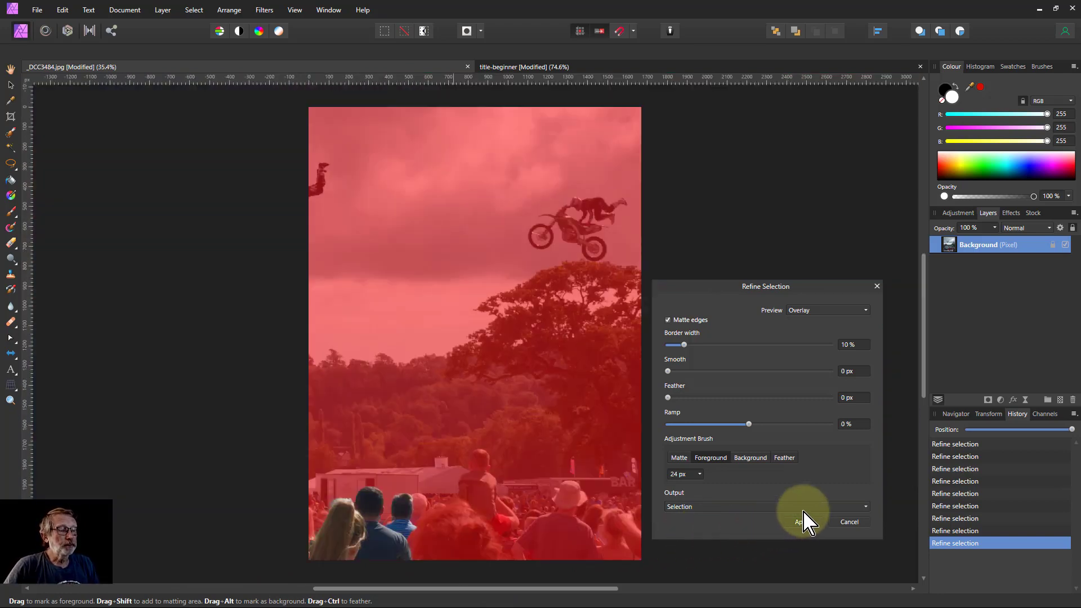
pyautogui.click(703, 507)
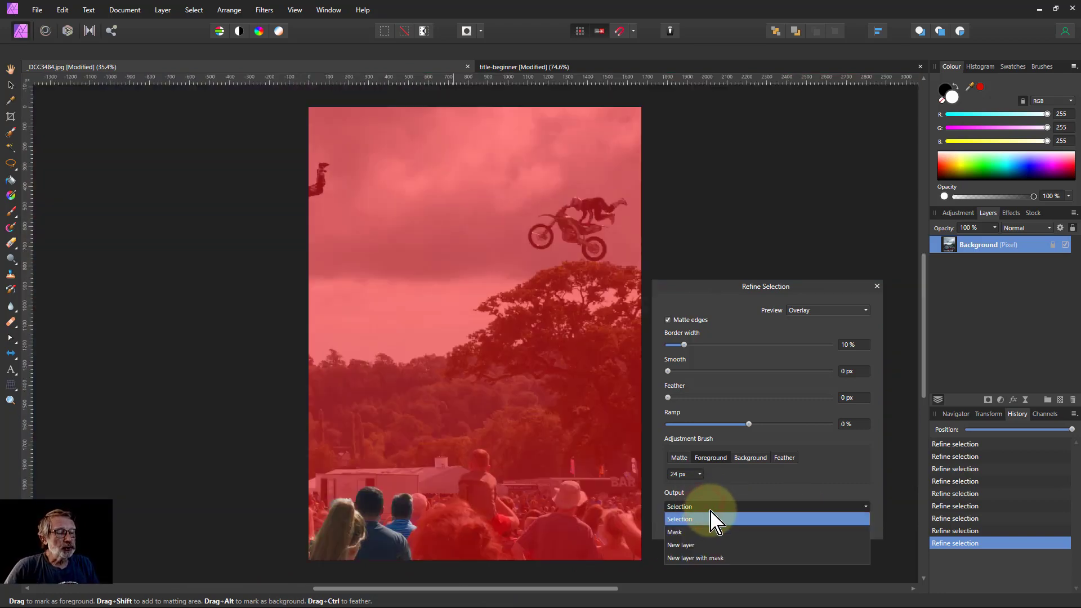
pyautogui.click(702, 559)
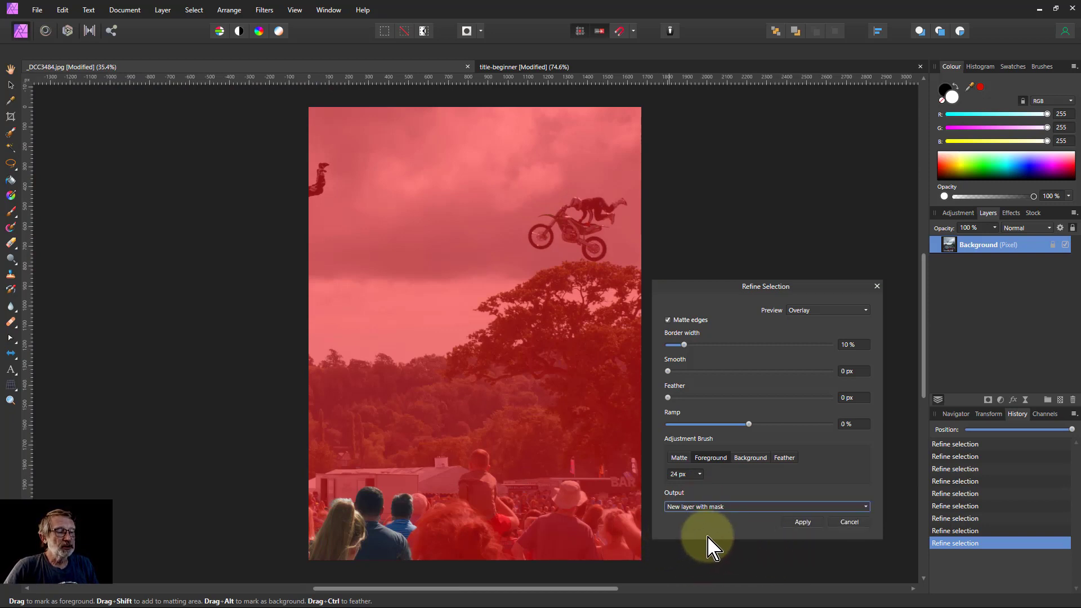
pyautogui.click(805, 522)
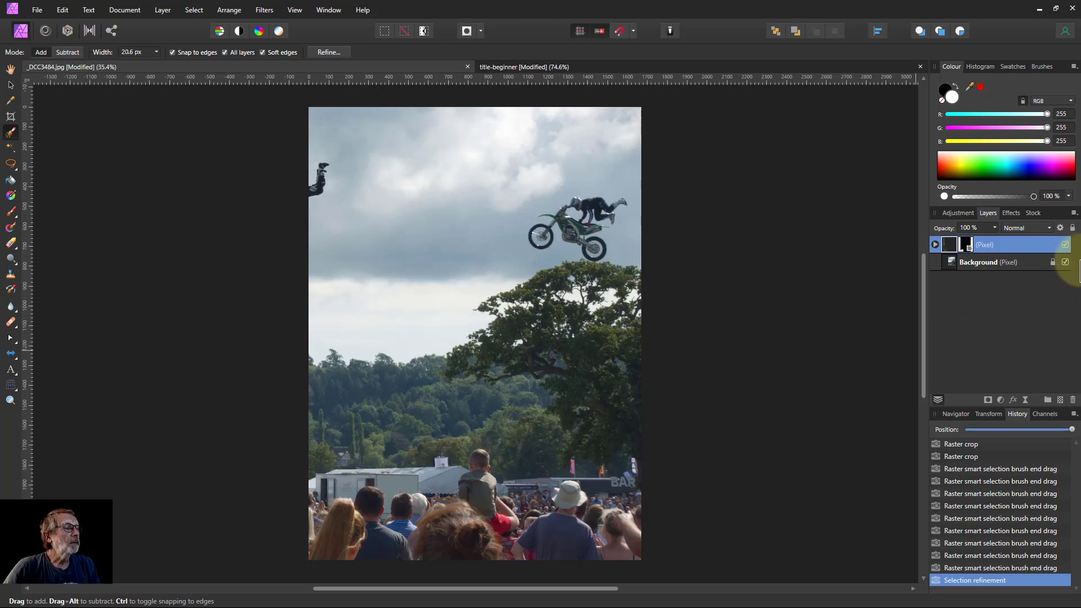
# Step: Check the spectators' cut-out on its own by hiding the Background layer and showing it again
pyautogui.click(1065, 262)
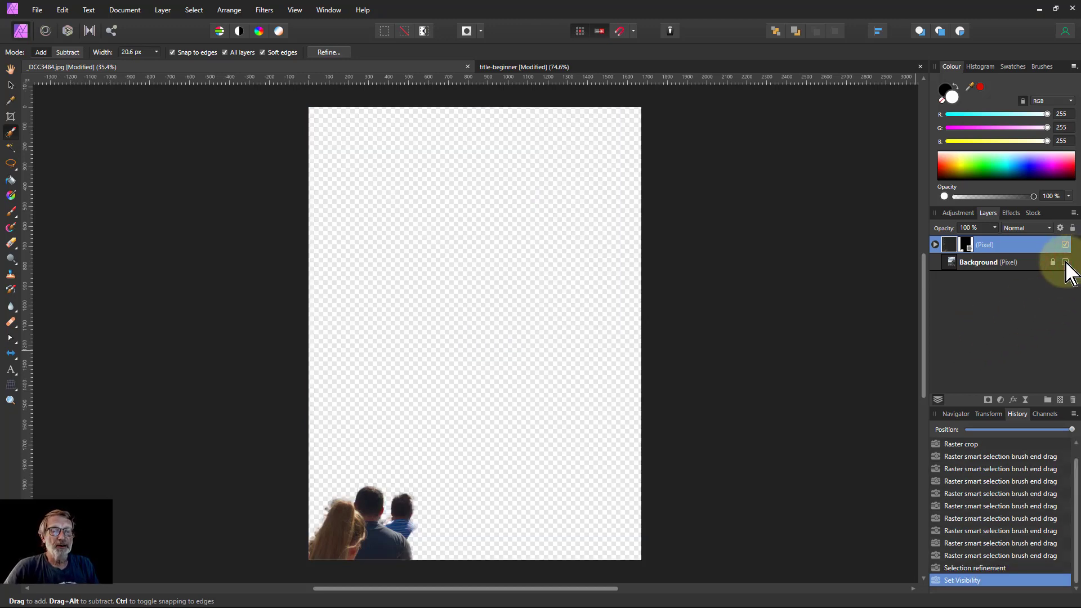
pyautogui.click(1065, 262)
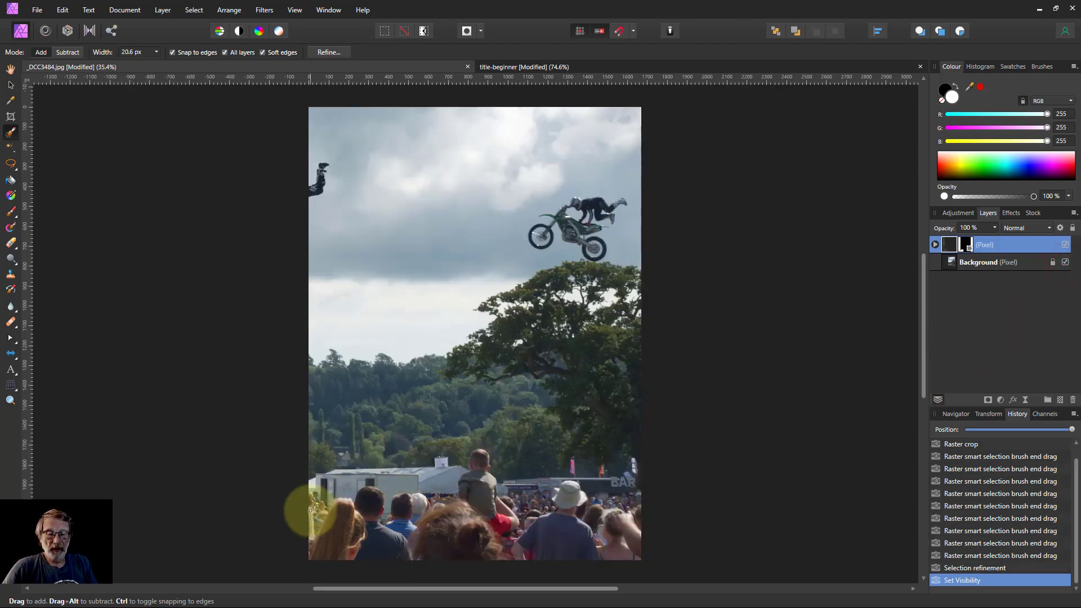
# Step: Move the cut-out spectators about 560 px to the right so they cover the woman with the large tousled hair bun
pyautogui.scroll(5, 310, 511)
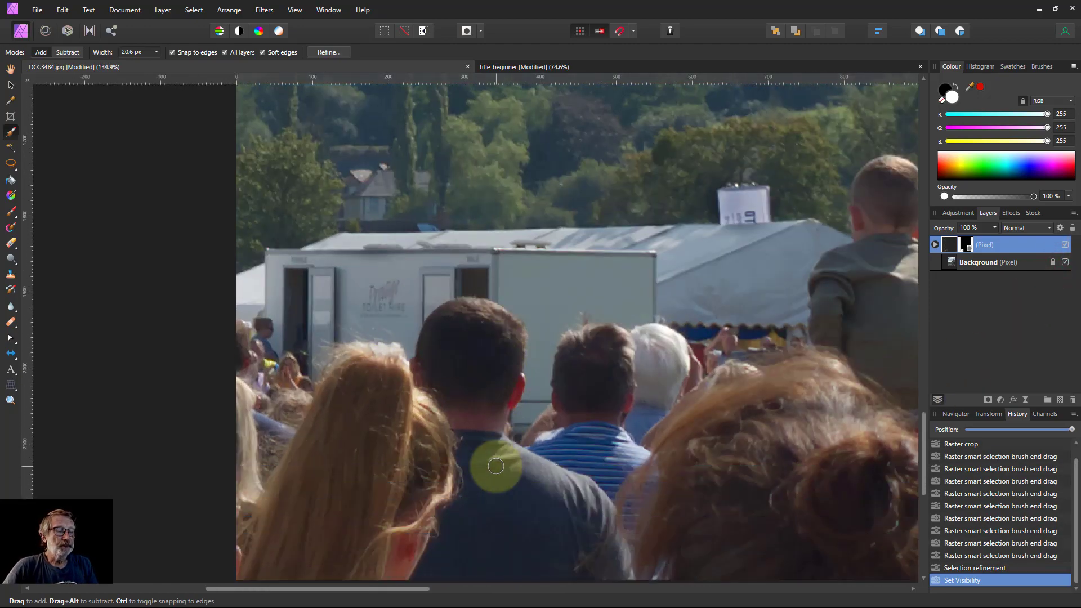
pyautogui.scroll(-2, 642, 412)
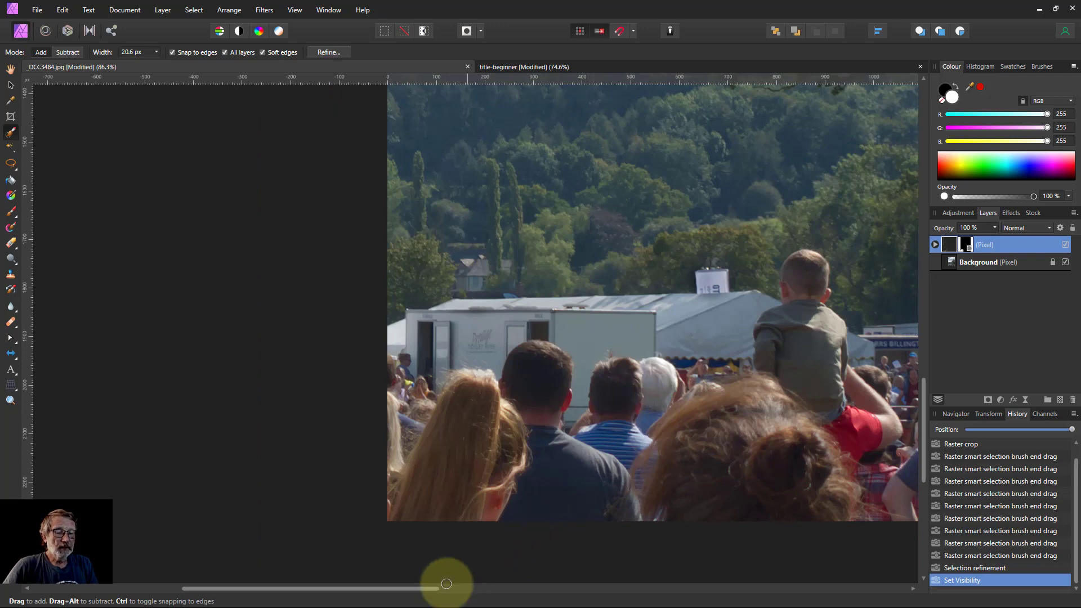
pyautogui.moveTo(417, 589); pyautogui.dragTo(495, 589)
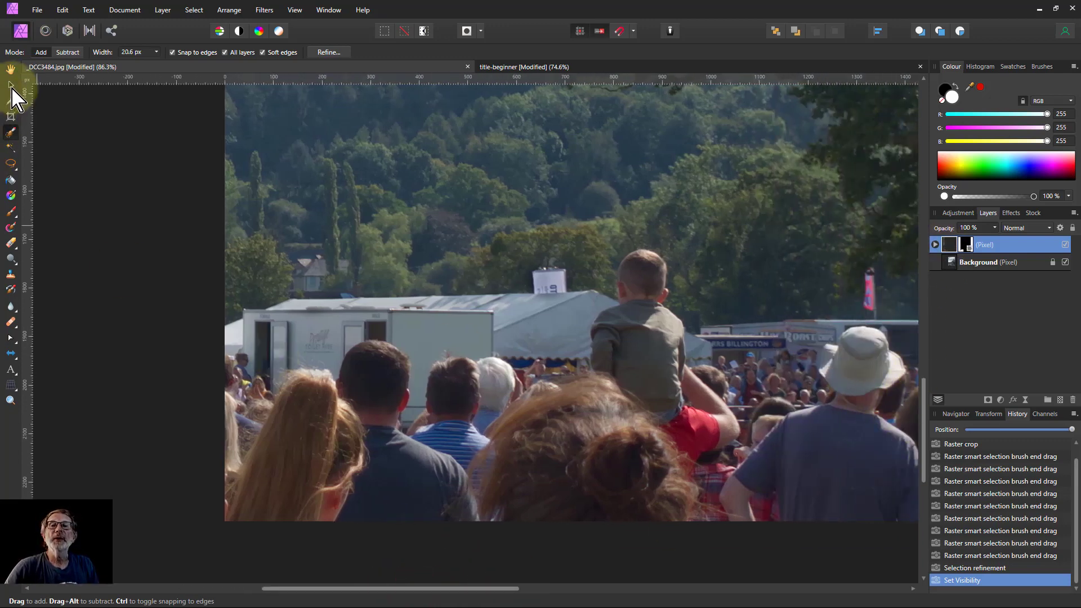
pyautogui.click(11, 86)
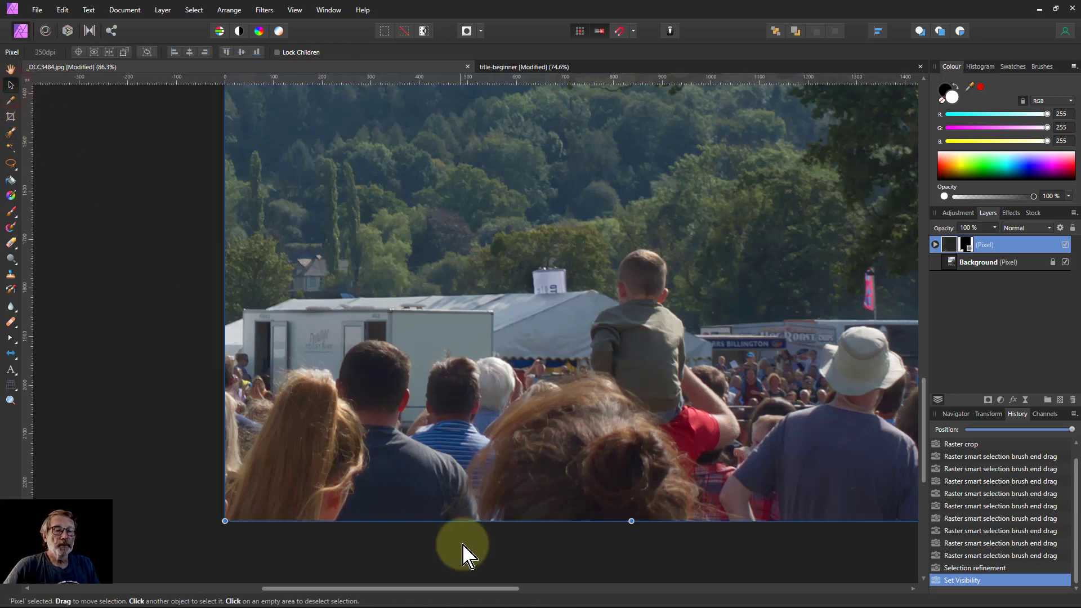
pyautogui.moveTo(365, 476); pyautogui.dragTo(637, 477)
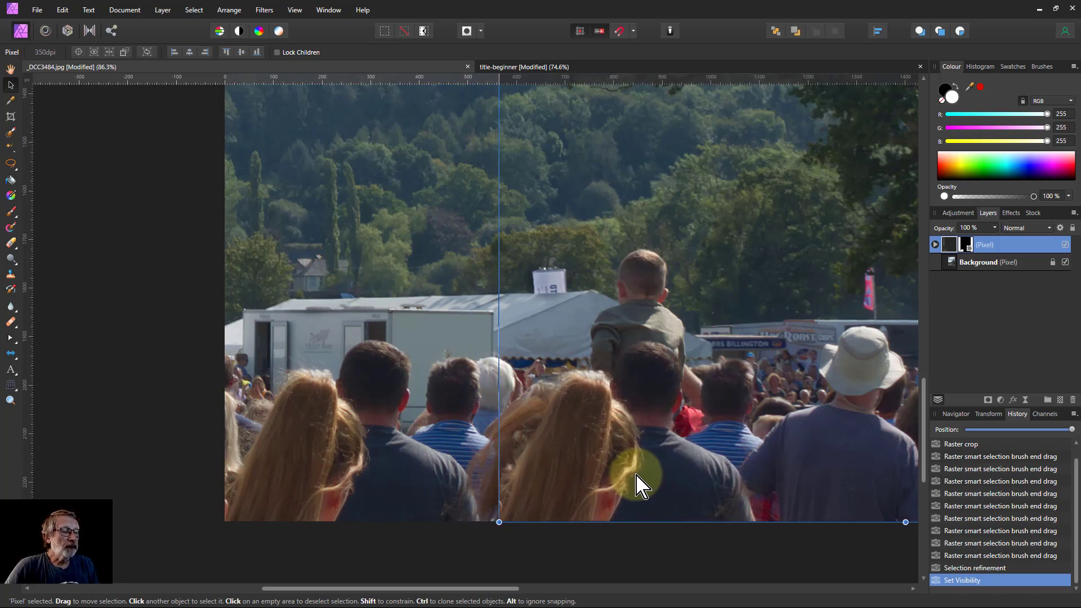
pyautogui.moveTo(636, 475); pyautogui.dragTo(637, 477)
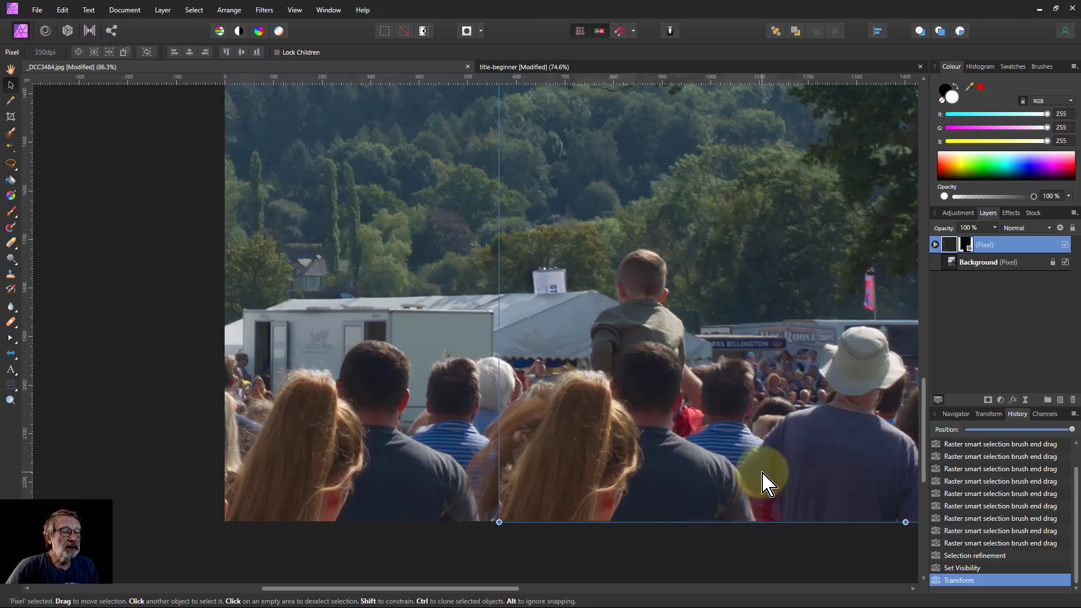
# Step: Select the cut-out layer's mask and view it in isolation to inspect the gap between the two men's heads
pyautogui.scroll(5, 721, 394)
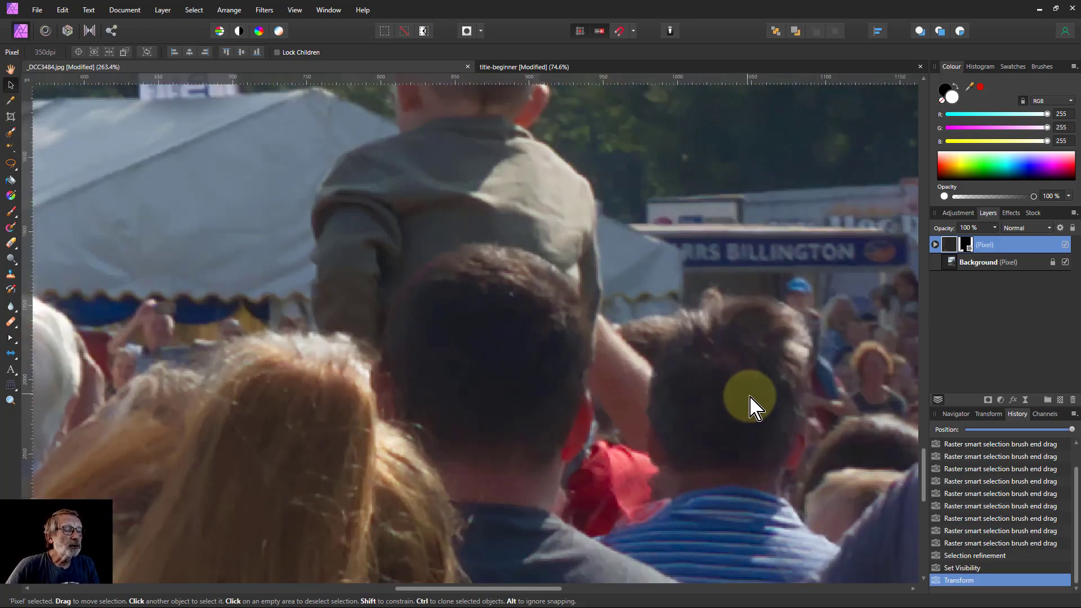
pyautogui.scroll(3, 661, 495)
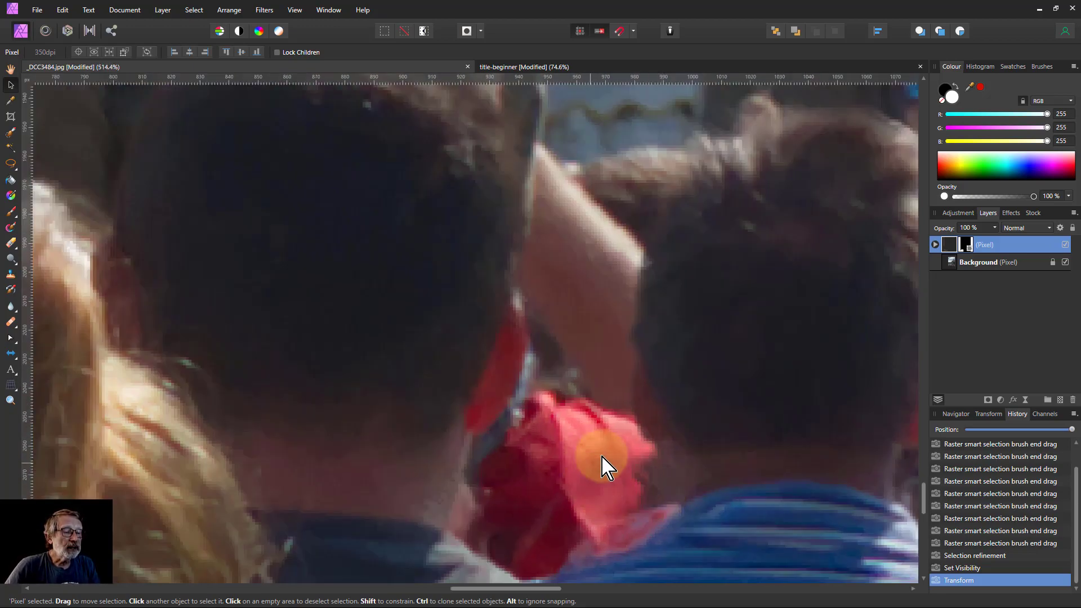
pyautogui.click(936, 245)
pyautogui.click(965, 261)
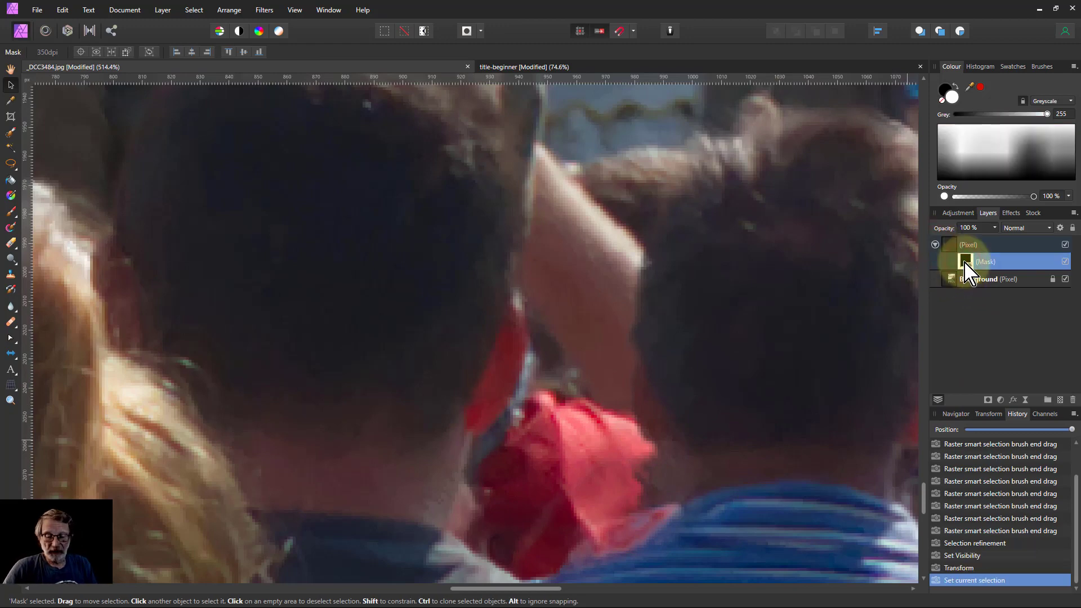
pyautogui.keyDown('alt'); pyautogui.click(965, 262); pyautogui.keyUp('alt')
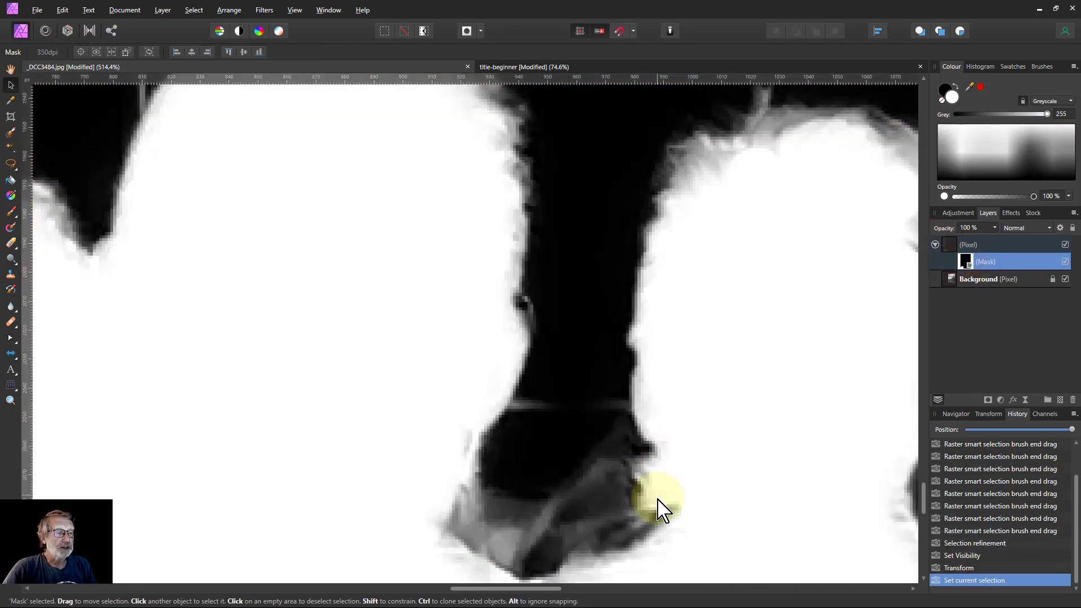
pyautogui.keyDown('alt'); pyautogui.click(964, 262); pyautogui.keyUp('alt')
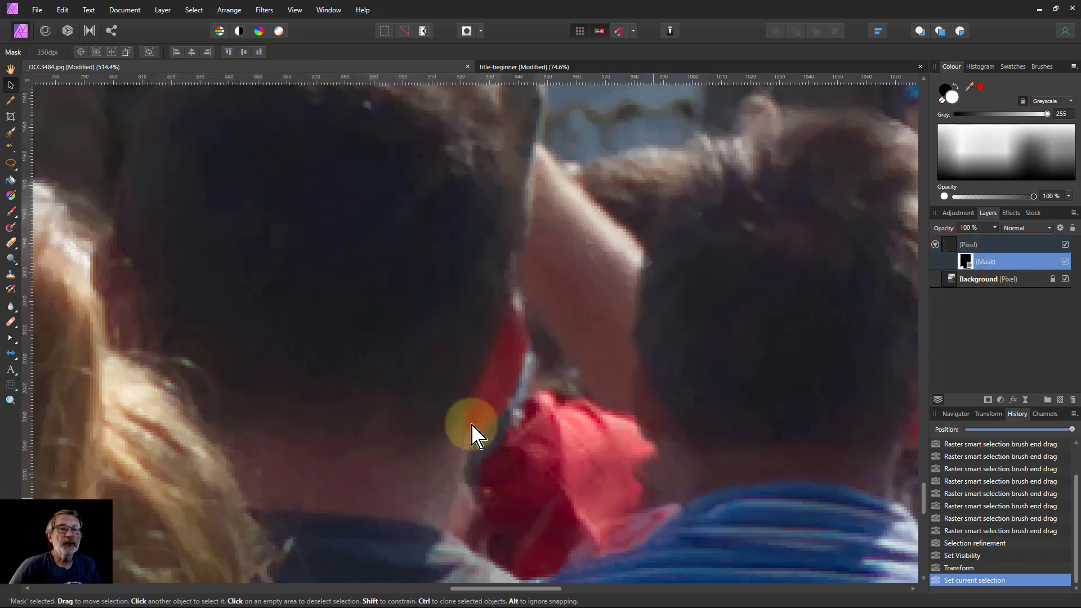
# Step: Paint black on the mask between the two men's necks, using the Paint Brush at 100% opacity and 30% hardness
pyautogui.click(13, 214)
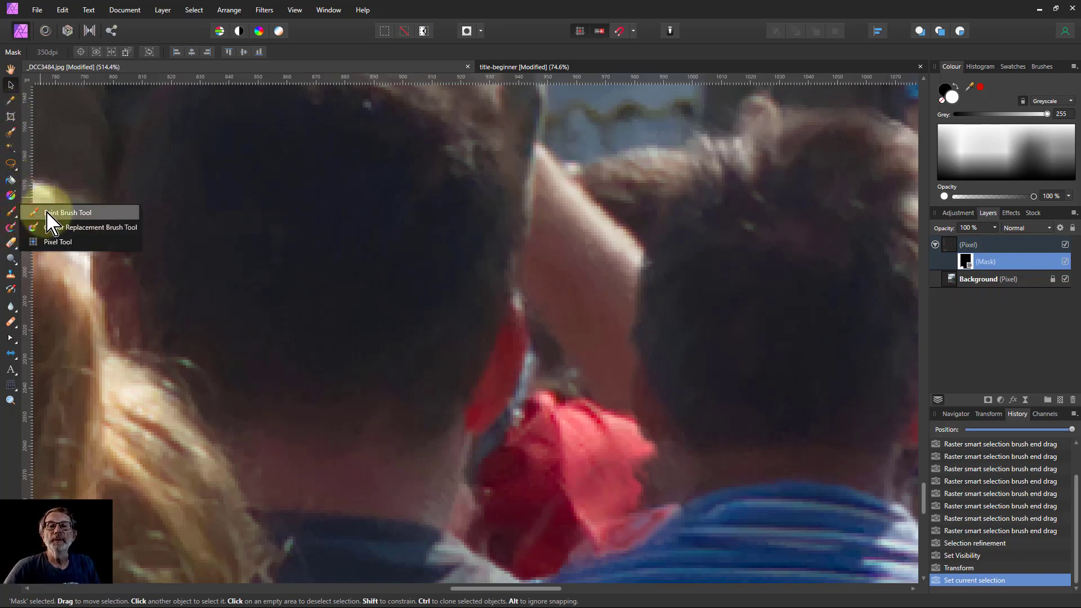
pyautogui.click(50, 209)
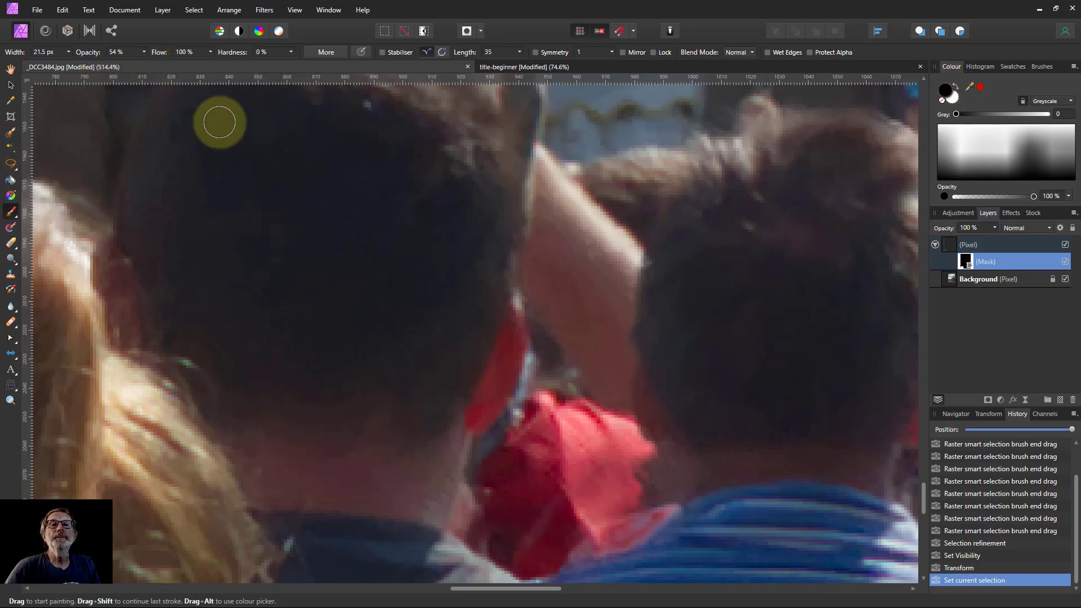
pyautogui.click(143, 52)
pyautogui.moveTo(148, 66); pyautogui.dragTo(203, 72)
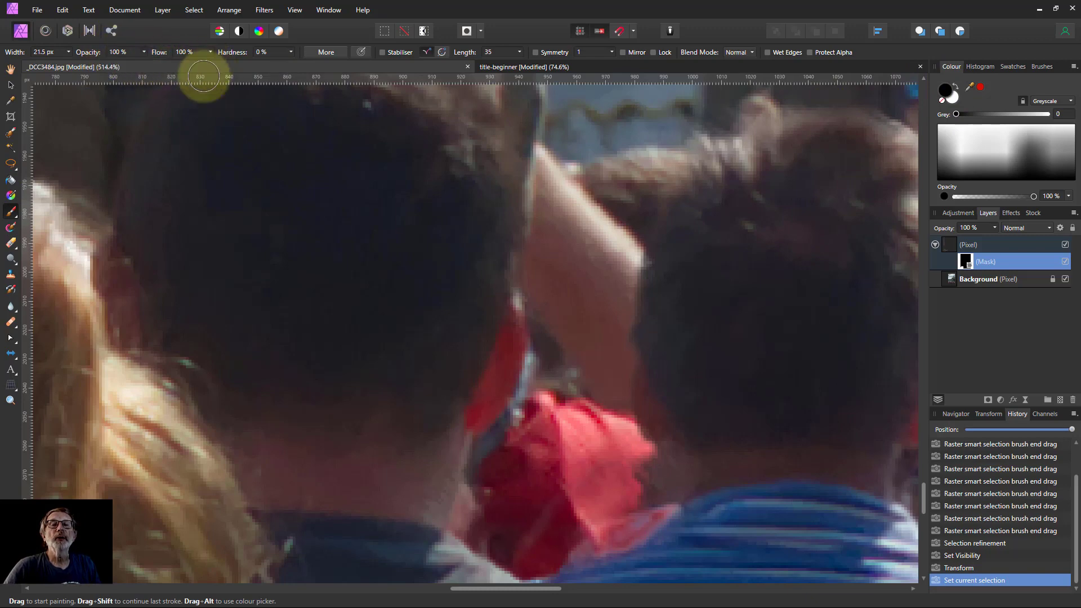
pyautogui.click(292, 52)
pyautogui.moveTo(292, 64); pyautogui.dragTo(319, 67)
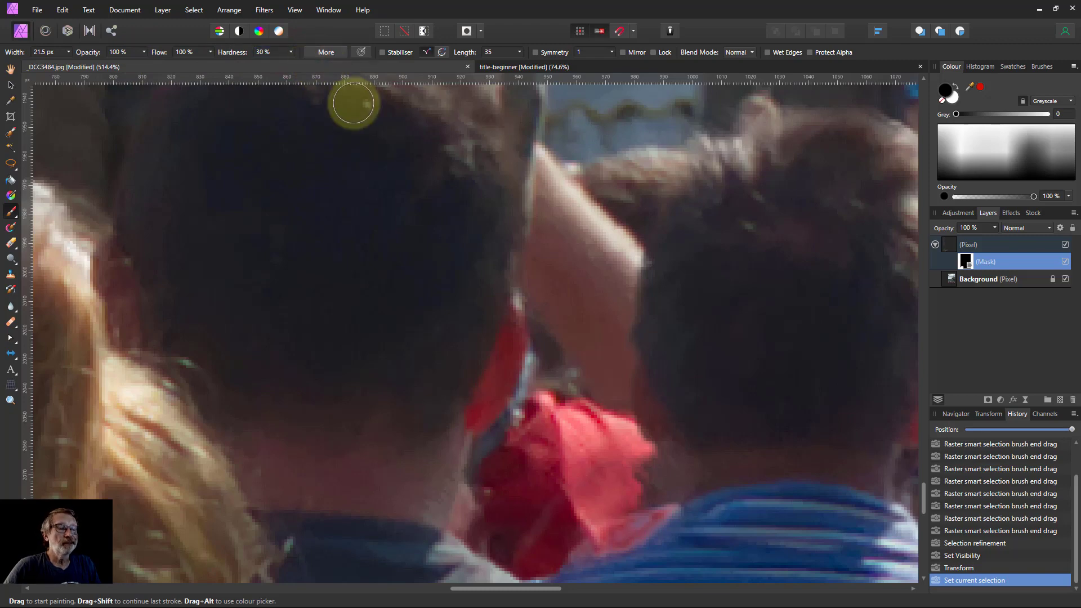
pyautogui.moveTo(640, 465); pyautogui.dragTo(654, 489)
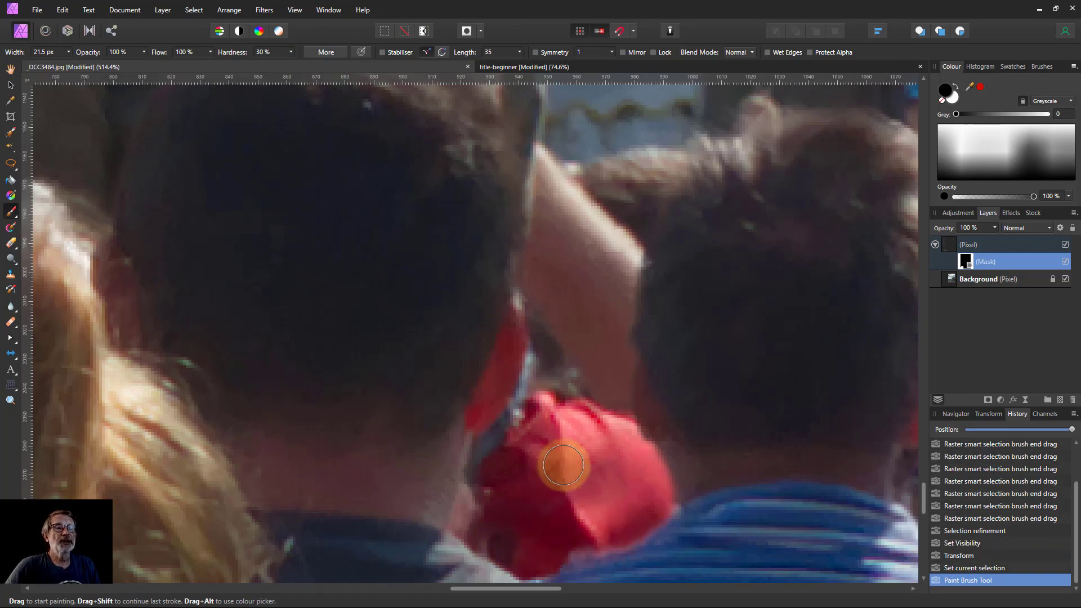
# Step: Paint the mask black along the striped-shirt man's shoulder where it meets the man in the sun hat
pyautogui.scroll(10, 563, 465)
pyautogui.scroll(-11, 571, 462)
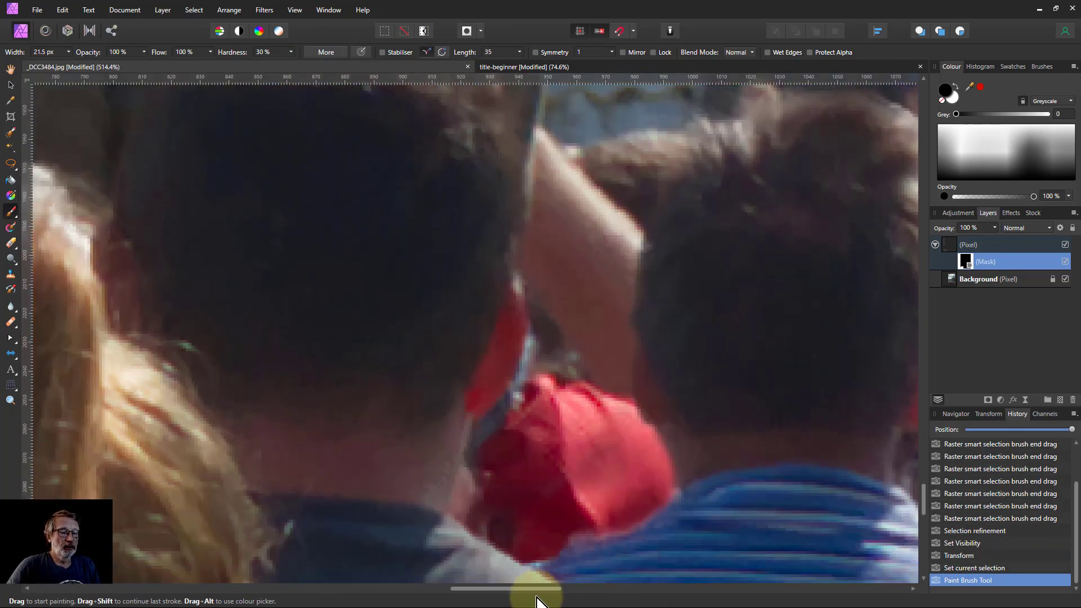
pyautogui.moveTo(535, 589); pyautogui.dragTo(588, 589)
pyautogui.scroll(-5, 552, 526)
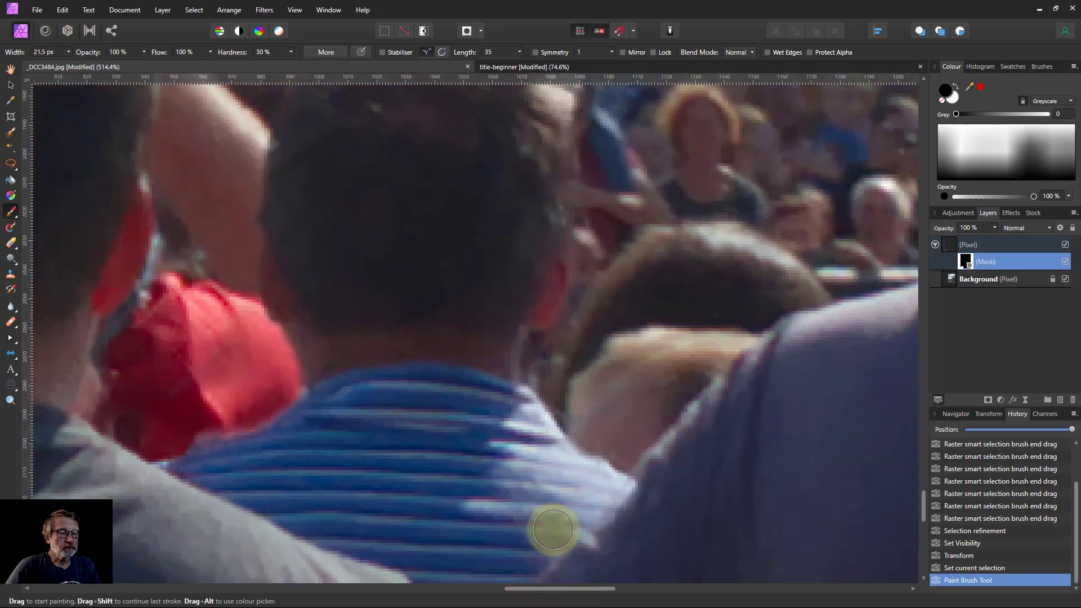
pyautogui.scroll(-3, 556, 529)
pyautogui.moveTo(635, 358)
pyautogui.mouseDown()
pyautogui.moveTo(635, 326)
pyautogui.moveTo(634, 338)
pyautogui.mouseUp()
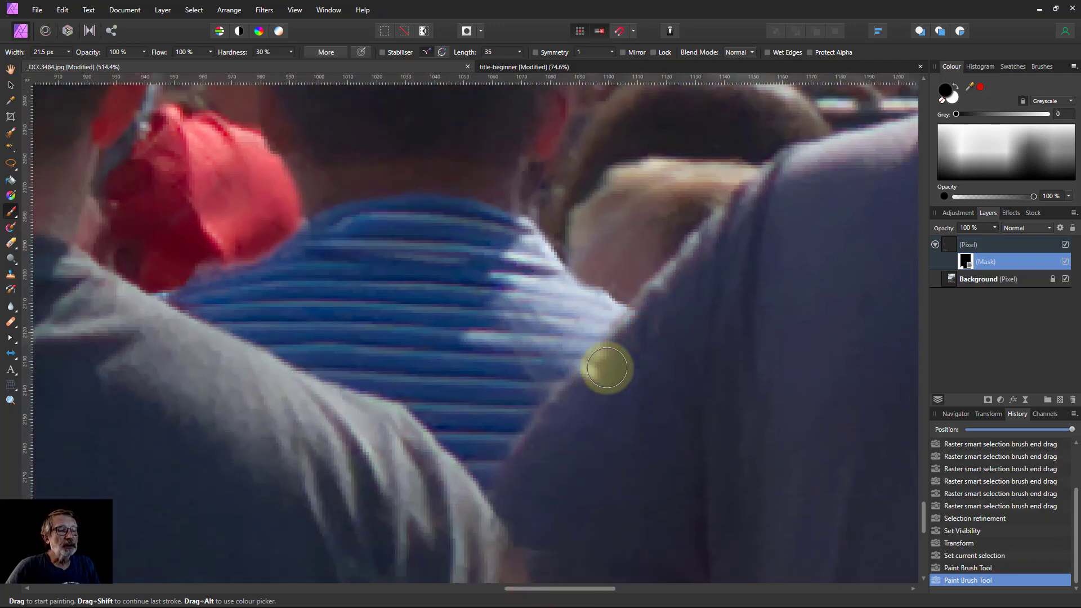
pyautogui.scroll(-8, 703, 393)
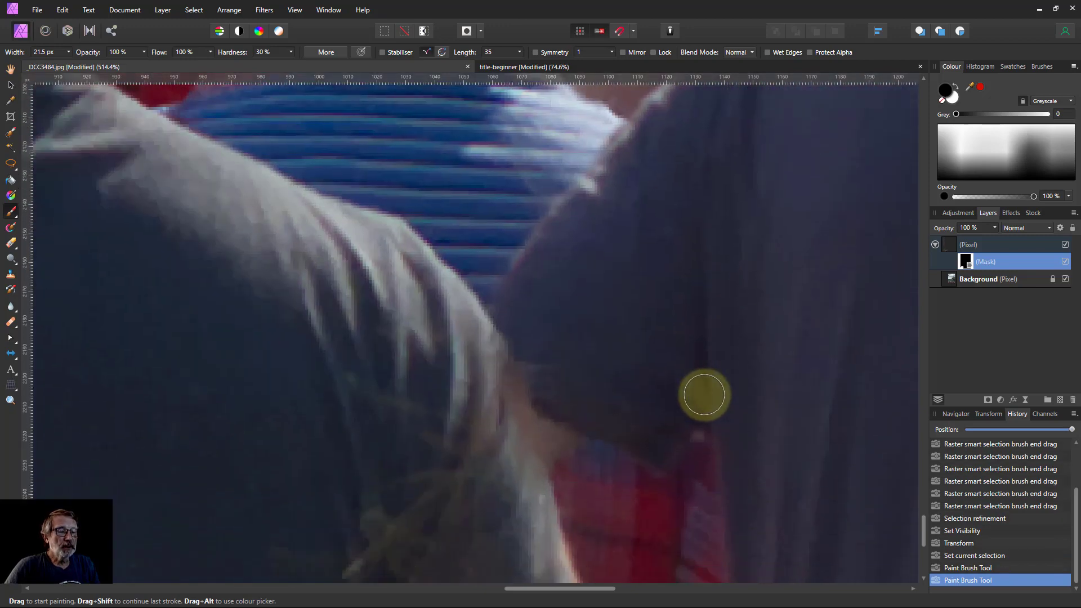
# Step: Crop the photo to about 1104 x 2053 px around the right-hand motorbike rider, tree and crowd, and apply the crop
pyautogui.hotkey('ctrl', '0')
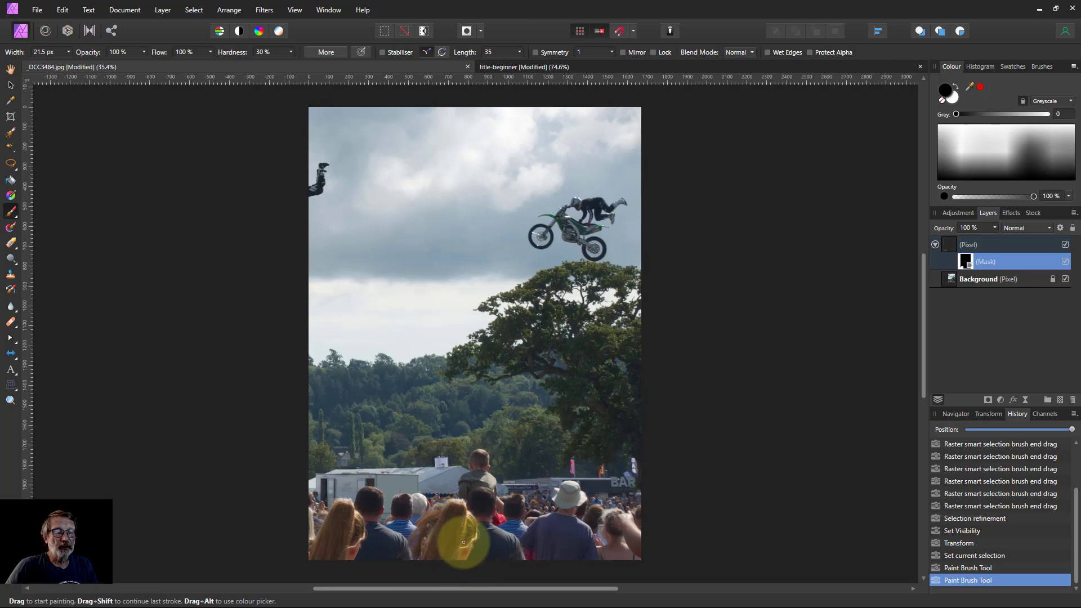
pyautogui.click(11, 116)
pyautogui.moveTo(311, 334); pyautogui.dragTo(423, 318)
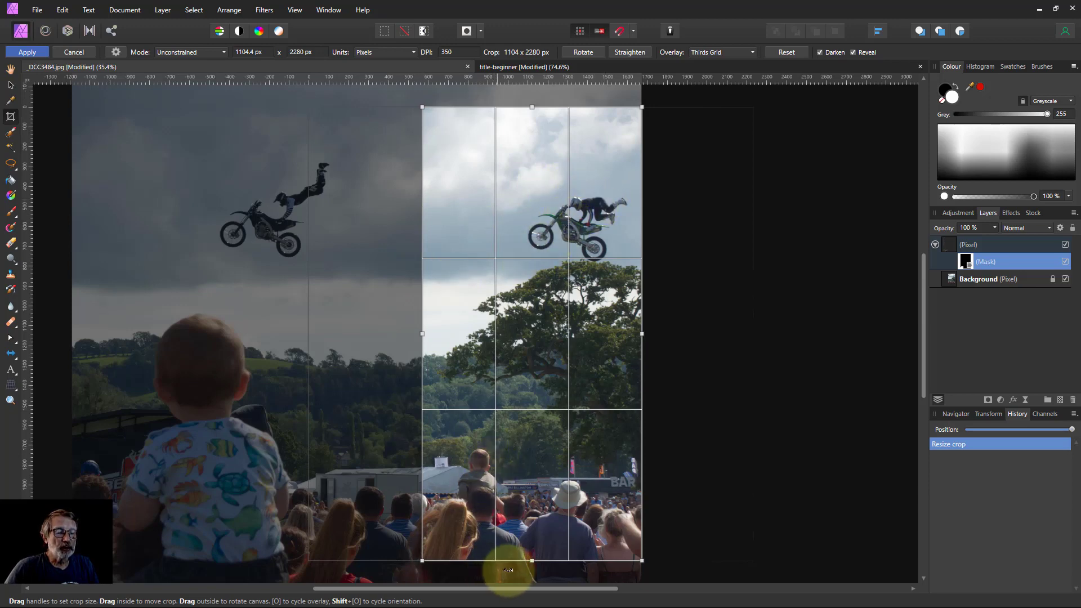
pyautogui.moveTo(533, 561); pyautogui.dragTo(533, 537)
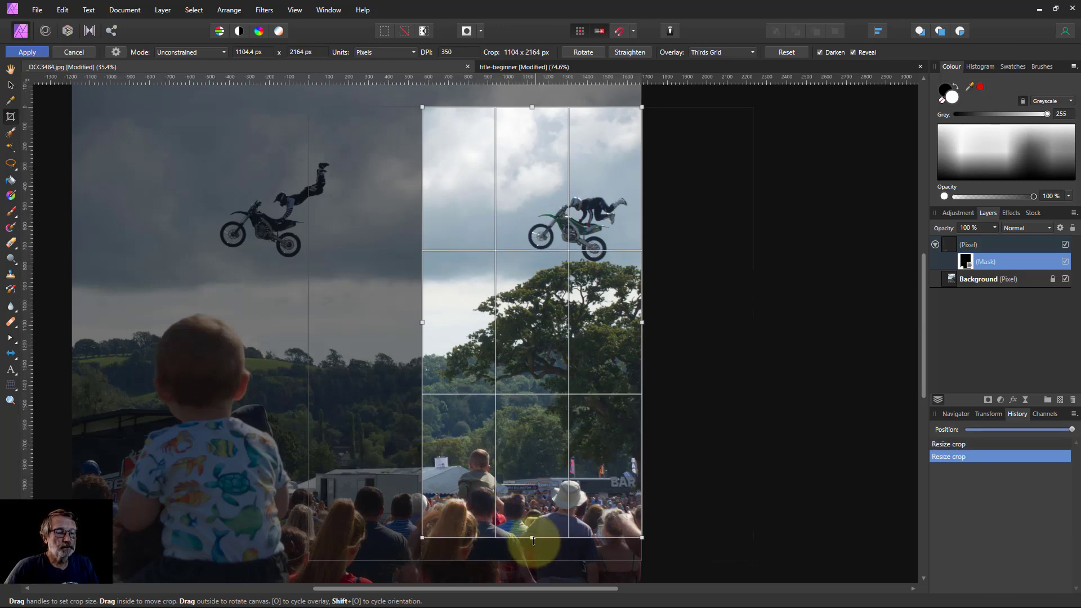
pyautogui.moveTo(533, 534); pyautogui.dragTo(532, 533)
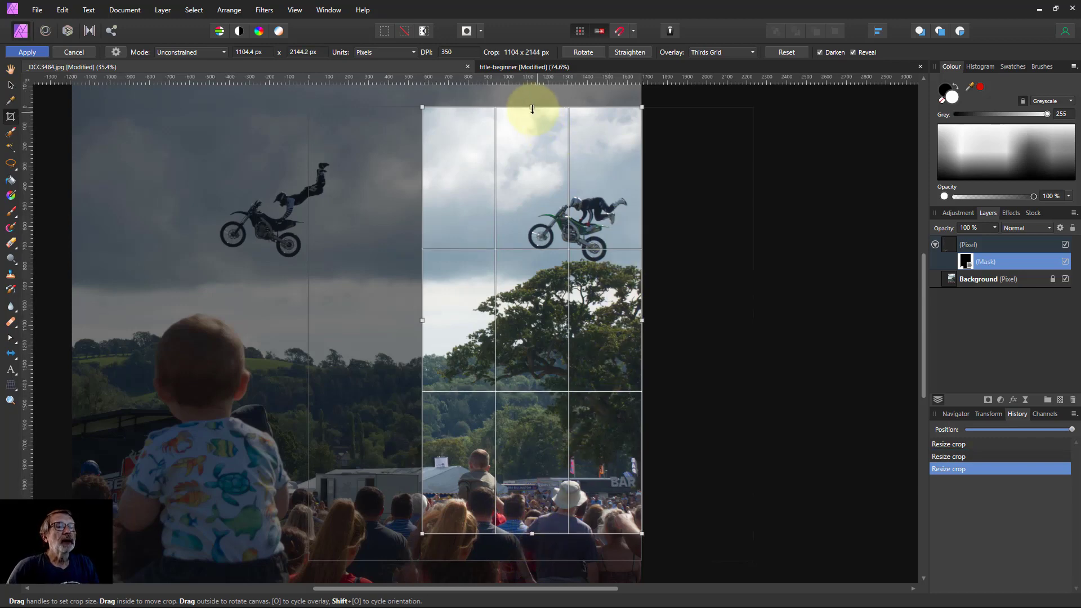
pyautogui.moveTo(532, 108); pyautogui.dragTo(533, 125)
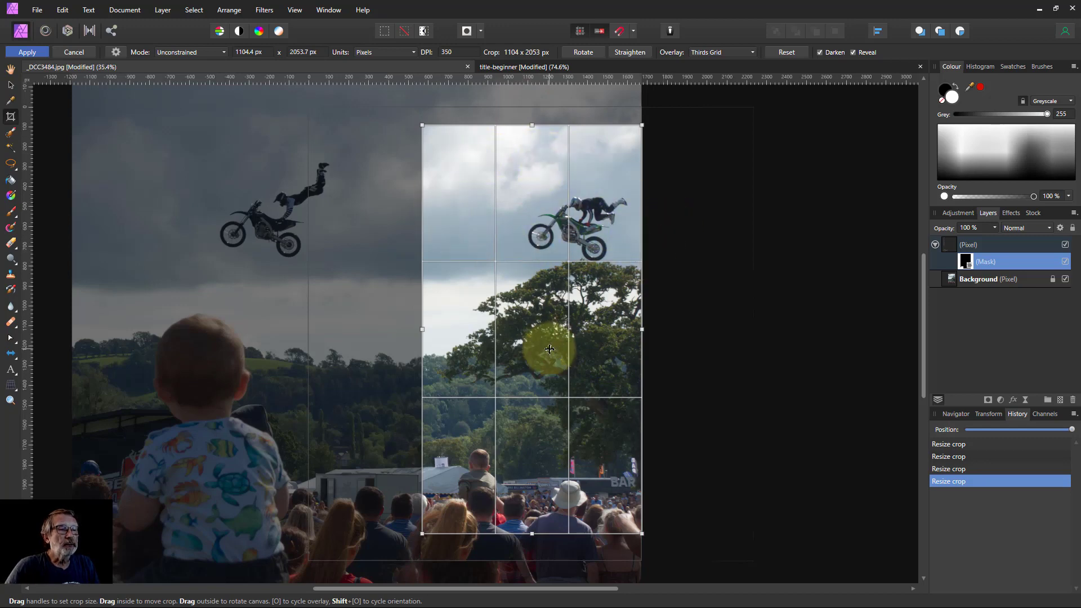
pyautogui.click(27, 51)
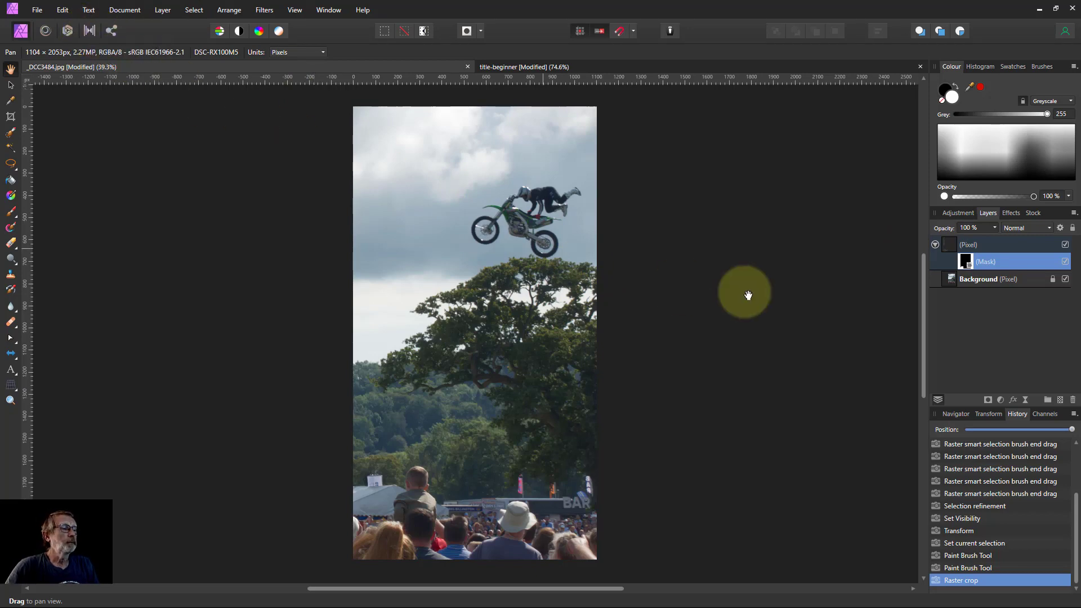
# Step: Merge the masked spectators layer down into the Background layer and duplicate the merged layer
pyautogui.rightClick(959, 258)
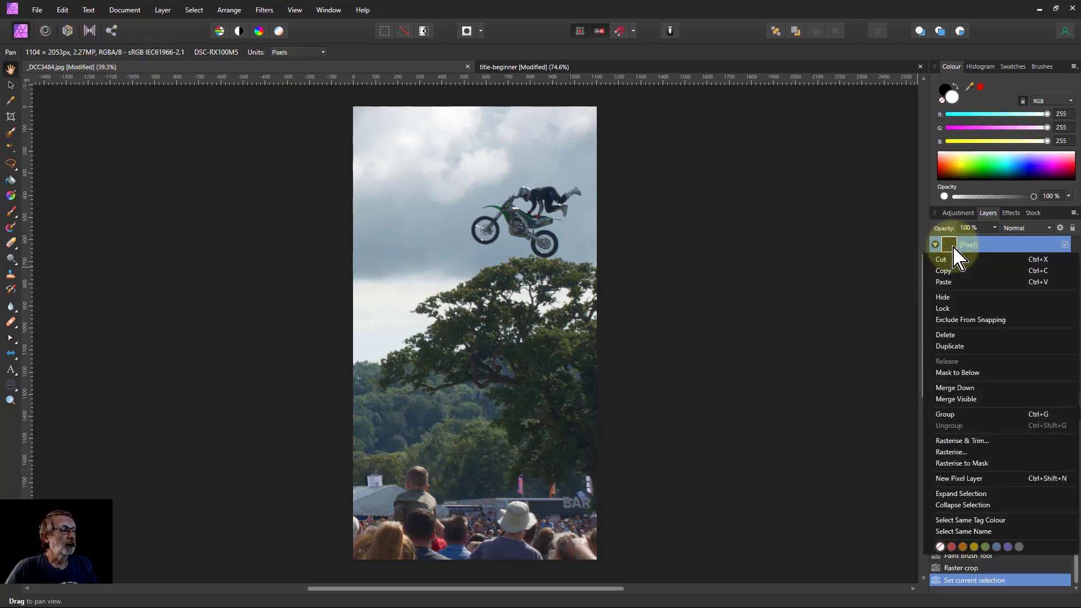
pyautogui.click(951, 389)
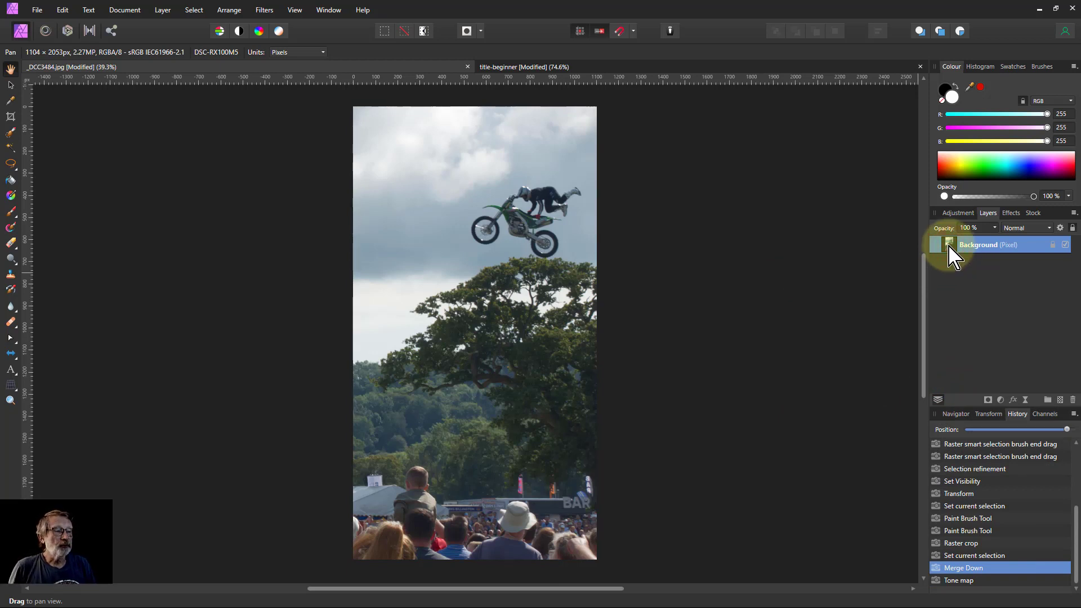
pyautogui.hotkey('ctrl', 'j')
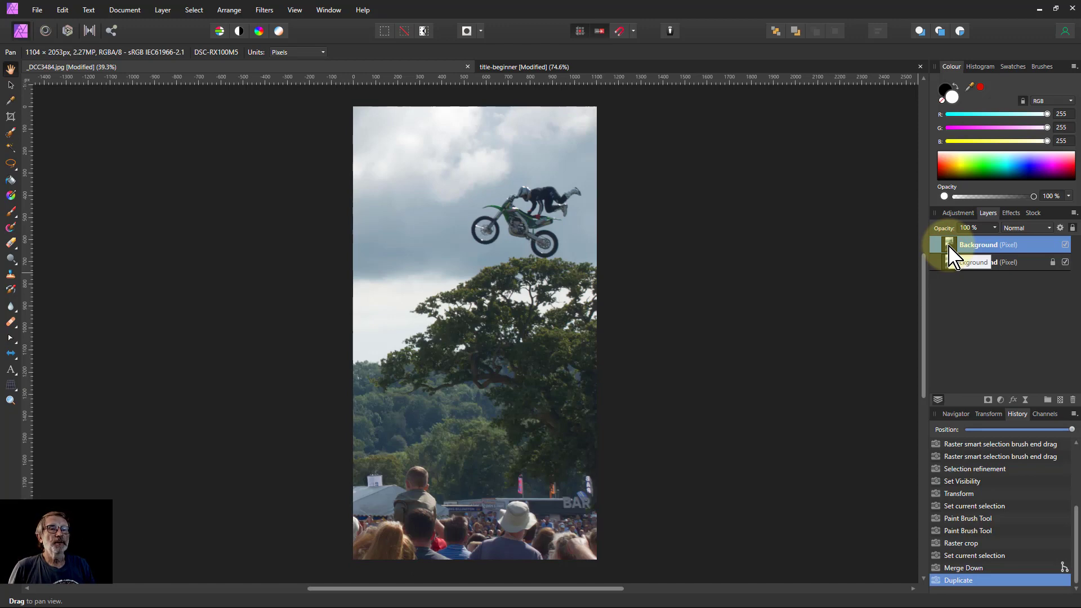
# Step: Open the duplicated Background layer for tone mapping, try the Detailed preset, and choose the Natural preset
pyautogui.click(89, 31)
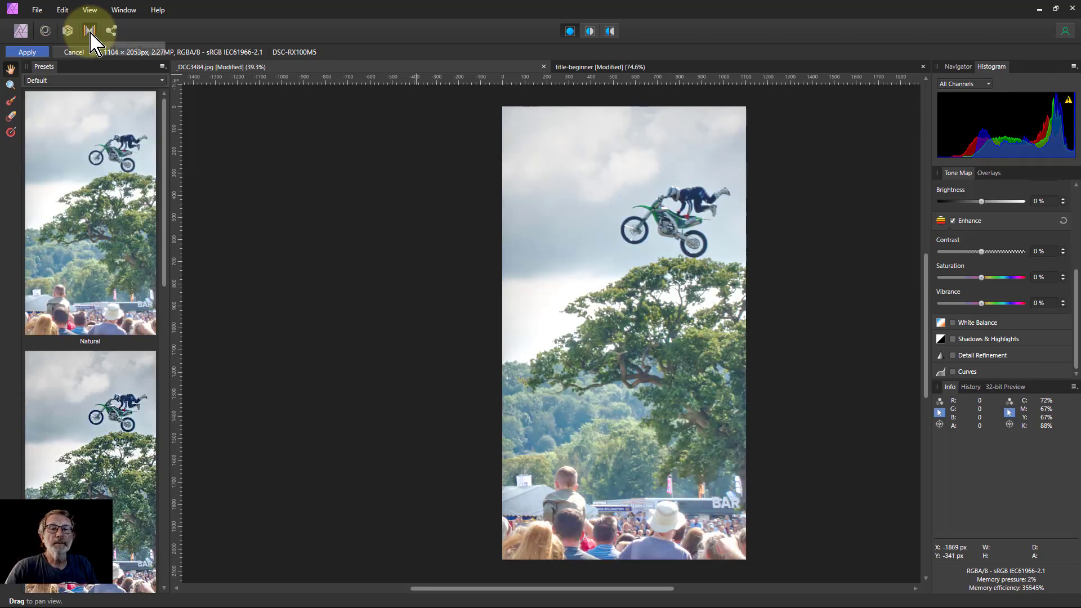
pyautogui.click(99, 245)
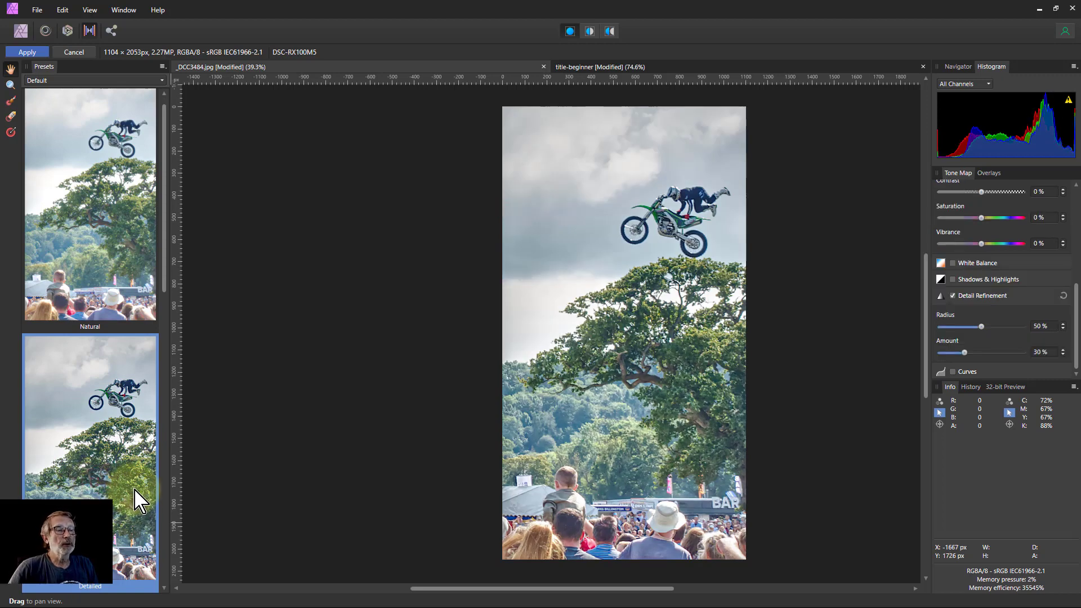
pyautogui.click(107, 208)
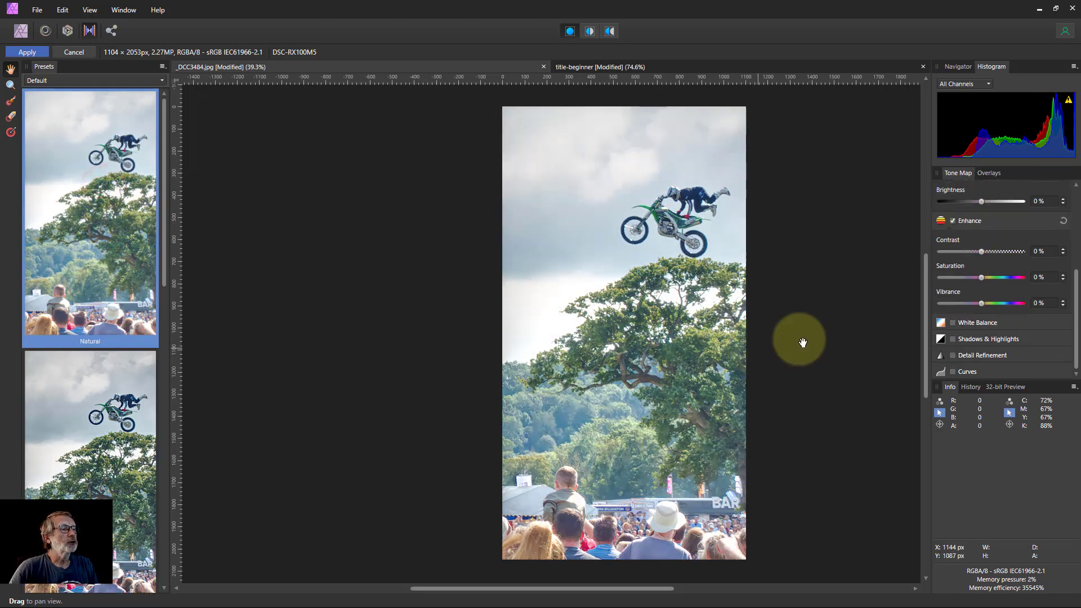
# Step: Try small brightness changes and return Brightness to 0%, lower Tone Compression to 56%, and apply the tone mapping
pyautogui.scroll(5, 1016, 270)
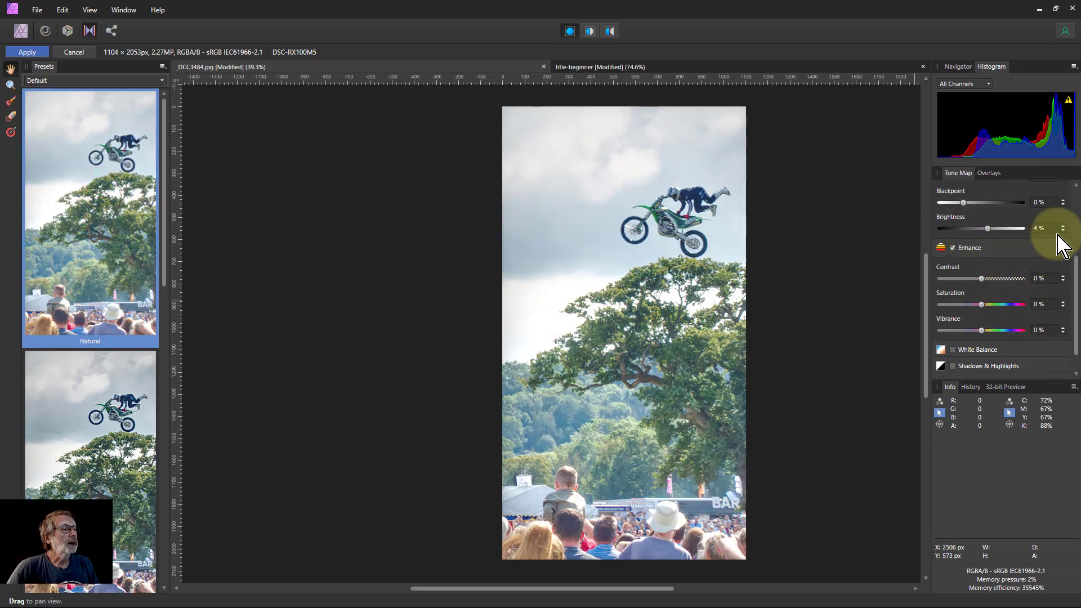
pyautogui.scroll(1, 1061, 237)
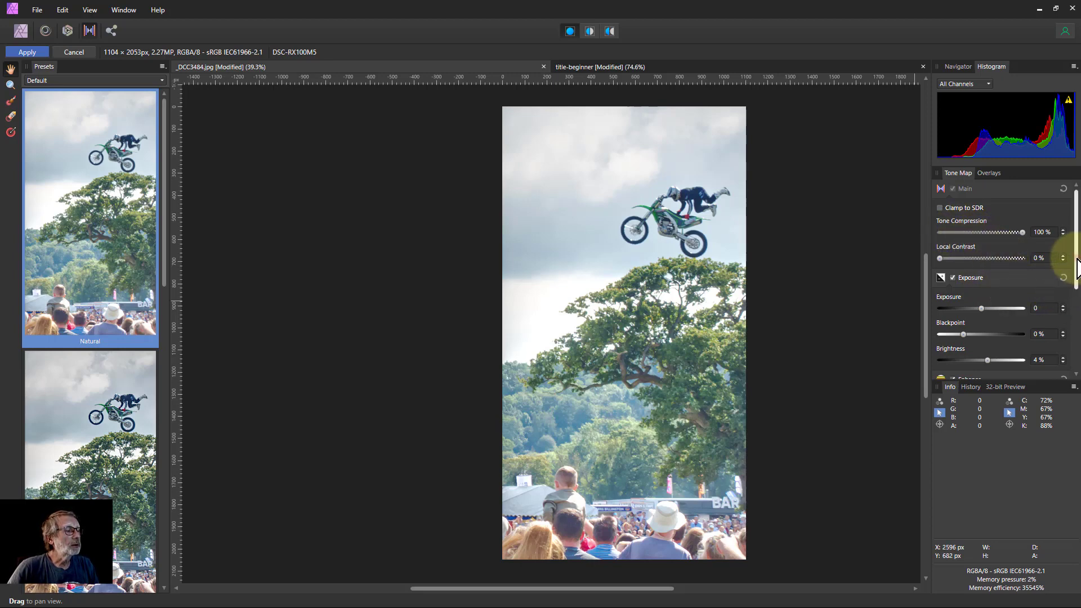
pyautogui.scroll(-1, 1077, 269)
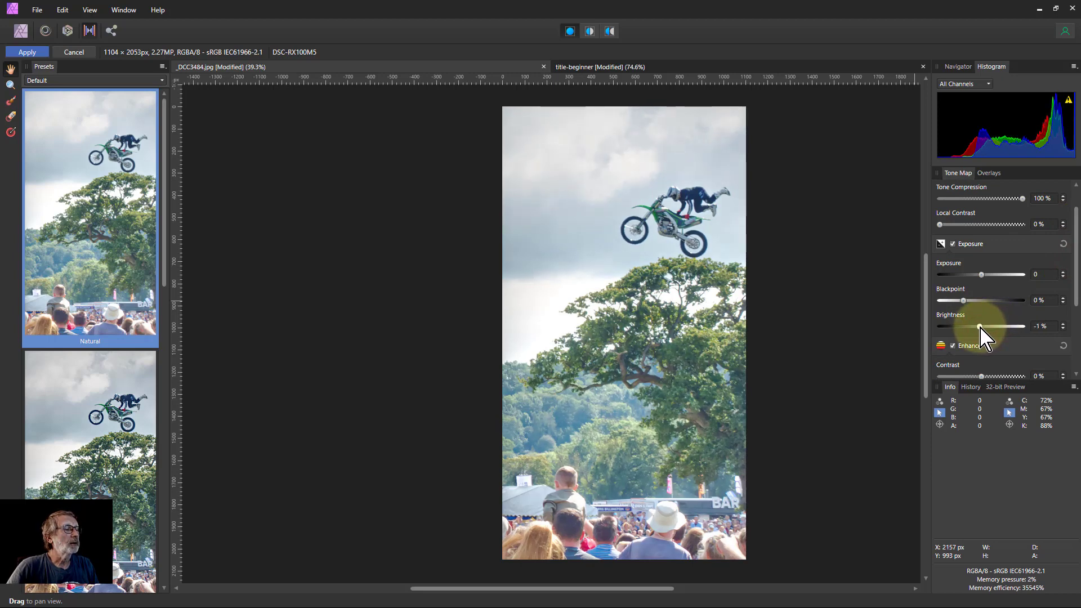
pyautogui.scroll(1, 1061, 225)
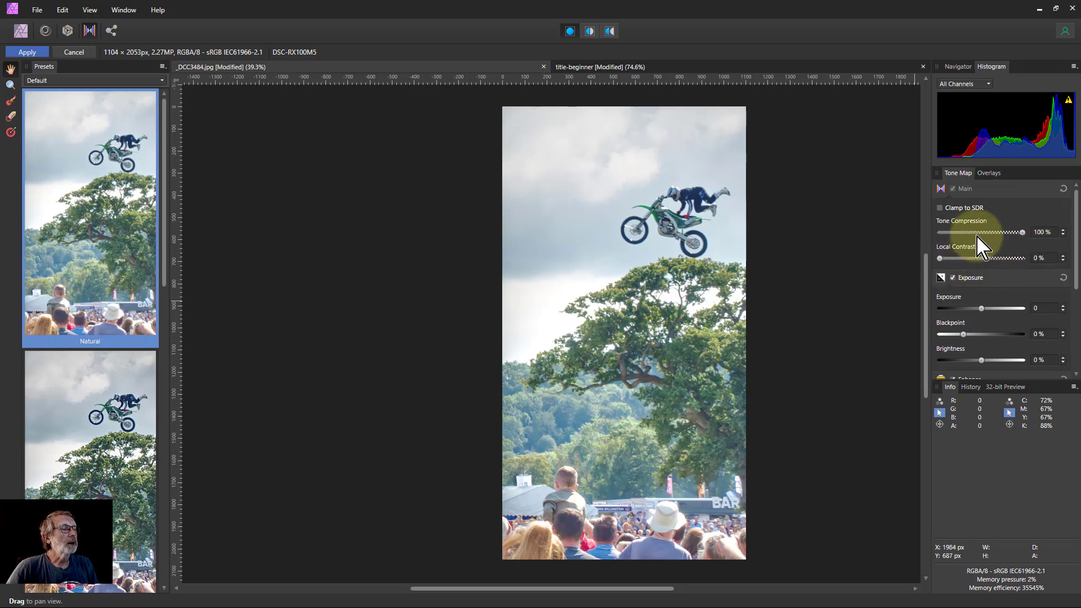
pyautogui.moveTo(1023, 233); pyautogui.dragTo(988, 236)
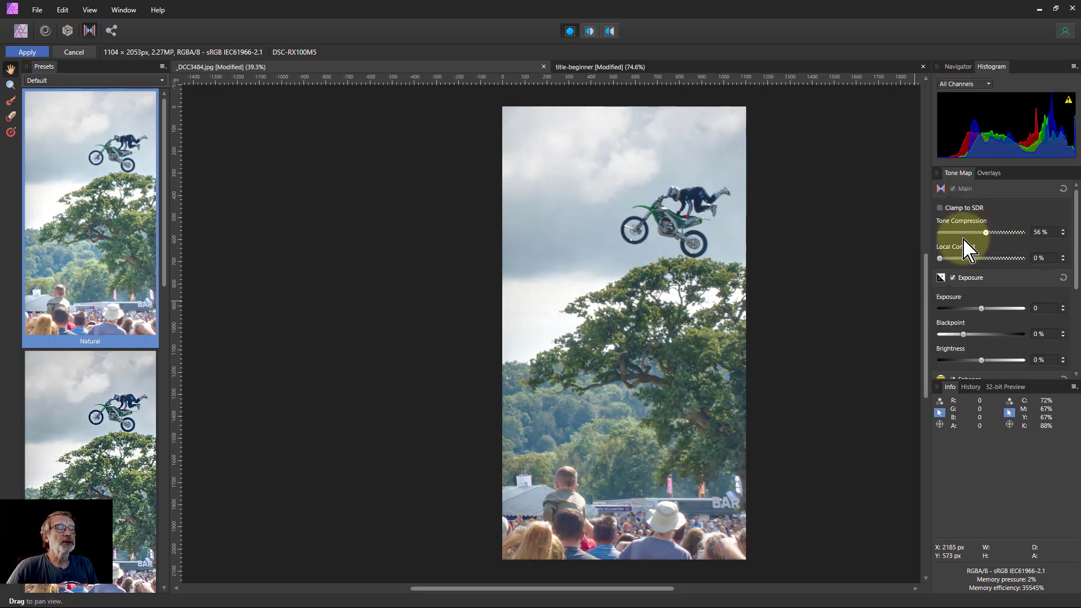
pyautogui.click(23, 52)
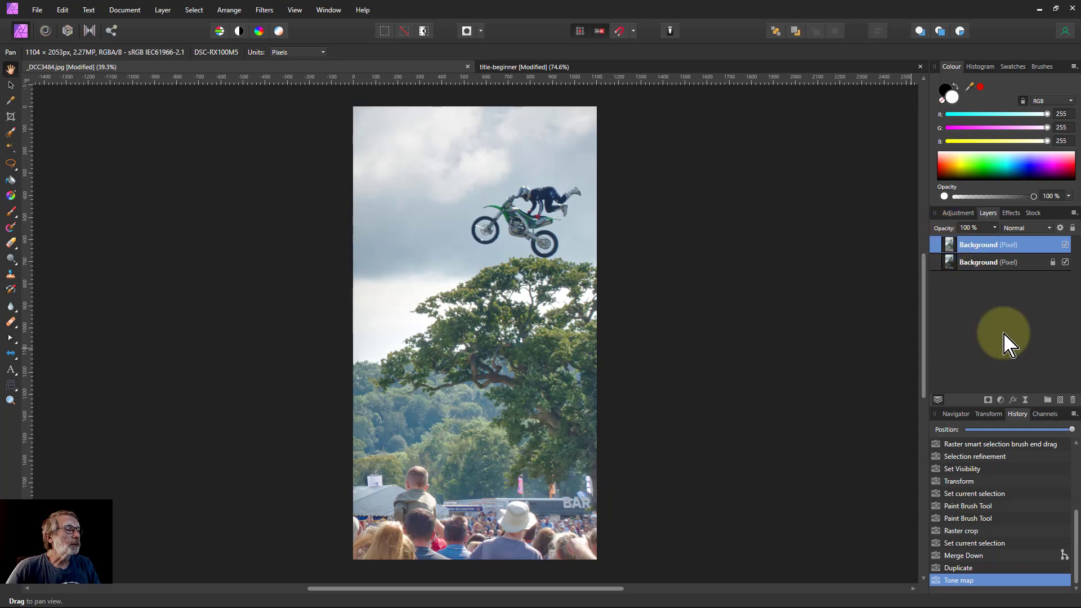
# Step: Add a mask to the tone-mapped layer and paint it black over the crowd with a 201 px Paint Brush at 100% opacity
pyautogui.click(988, 401)
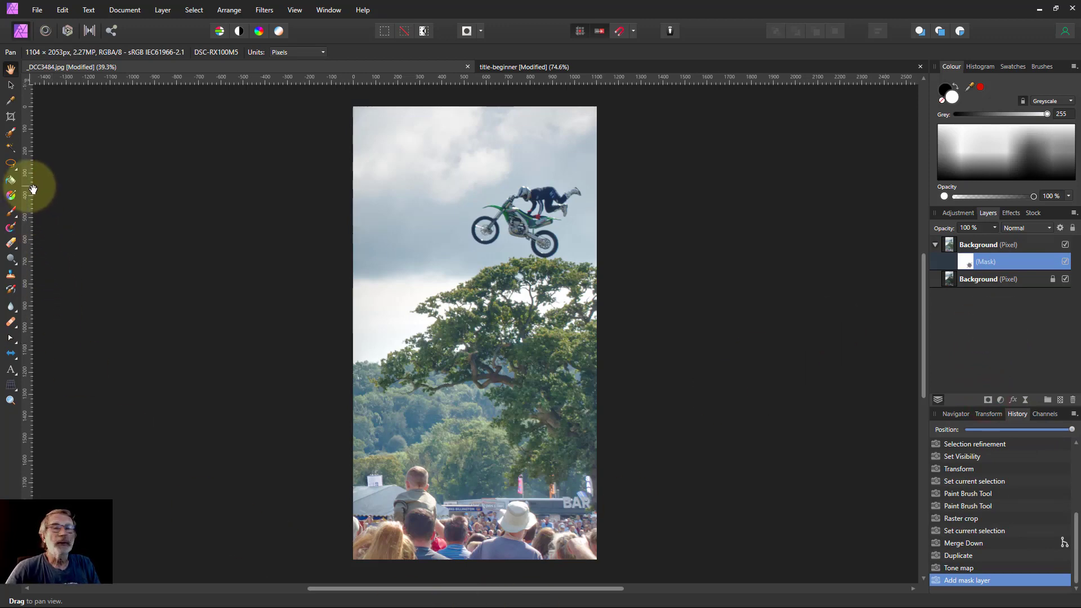
pyautogui.click(12, 214)
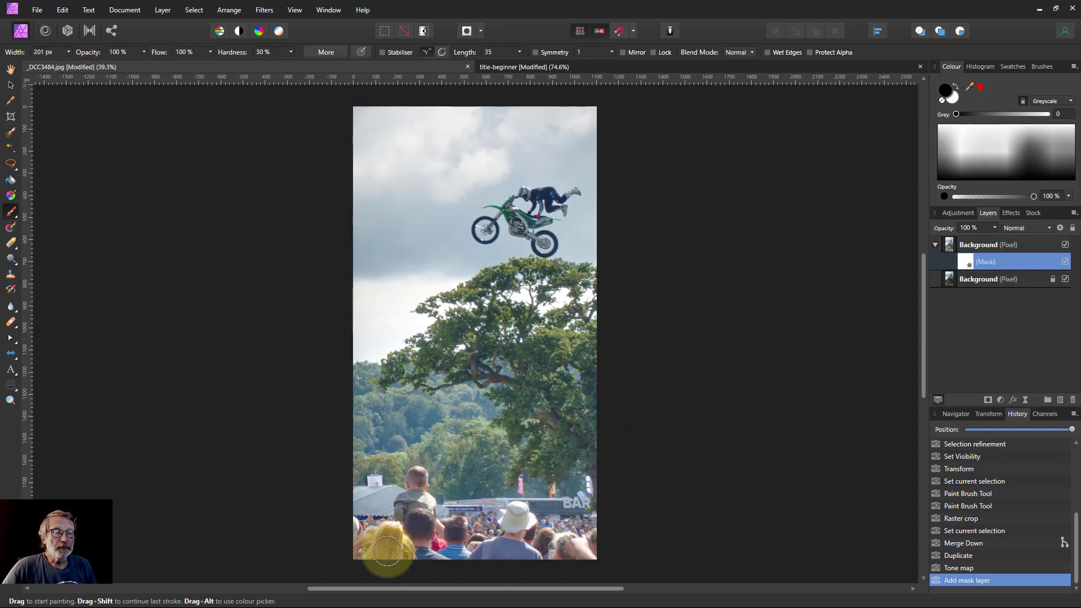
pyautogui.moveTo(347, 549)
pyautogui.mouseDown()
pyautogui.moveTo(594, 549)
pyautogui.moveTo(600, 537)
pyautogui.moveTo(575, 531)
pyautogui.moveTo(573, 514)
pyautogui.moveTo(347, 514)
pyautogui.moveTo(373, 498)
pyautogui.moveTo(411, 506)
pyautogui.mouseUp()
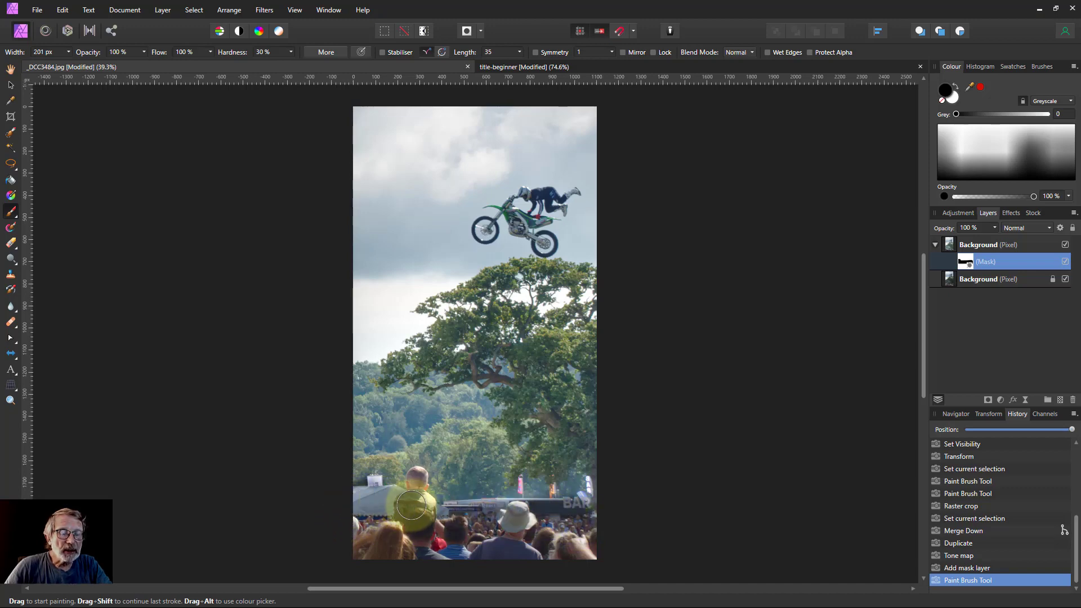
# Step: Paint the mask black over the white tent top, and over the boy's head with the brush reduced to about 105 px
pyautogui.click(374, 486)
pyautogui.press('[')
pyautogui.press('[')
pyautogui.press('[')
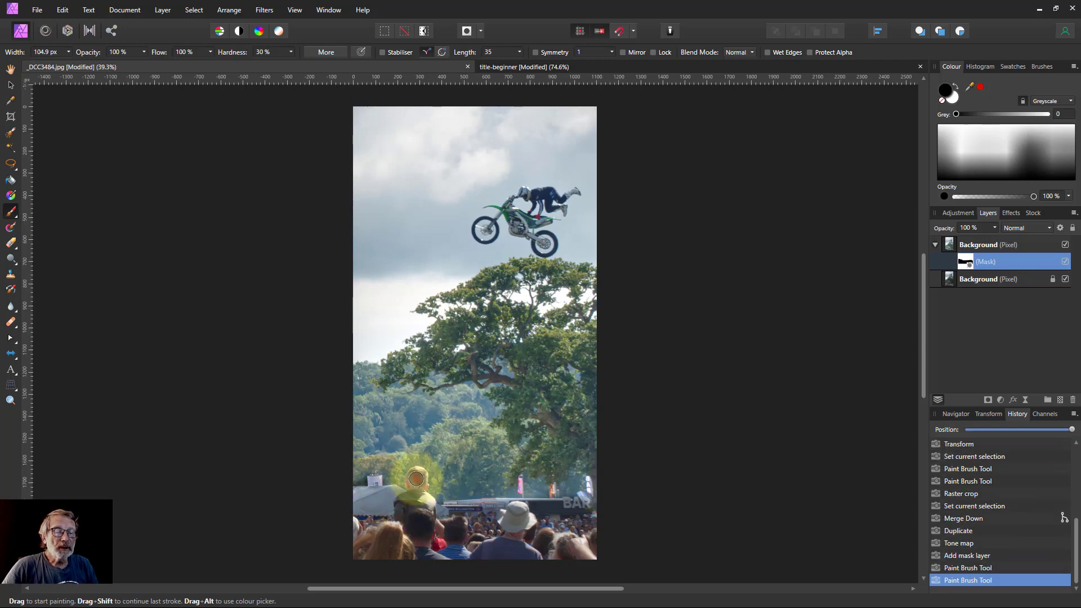
pyautogui.moveTo(416, 478); pyautogui.dragTo(421, 497)
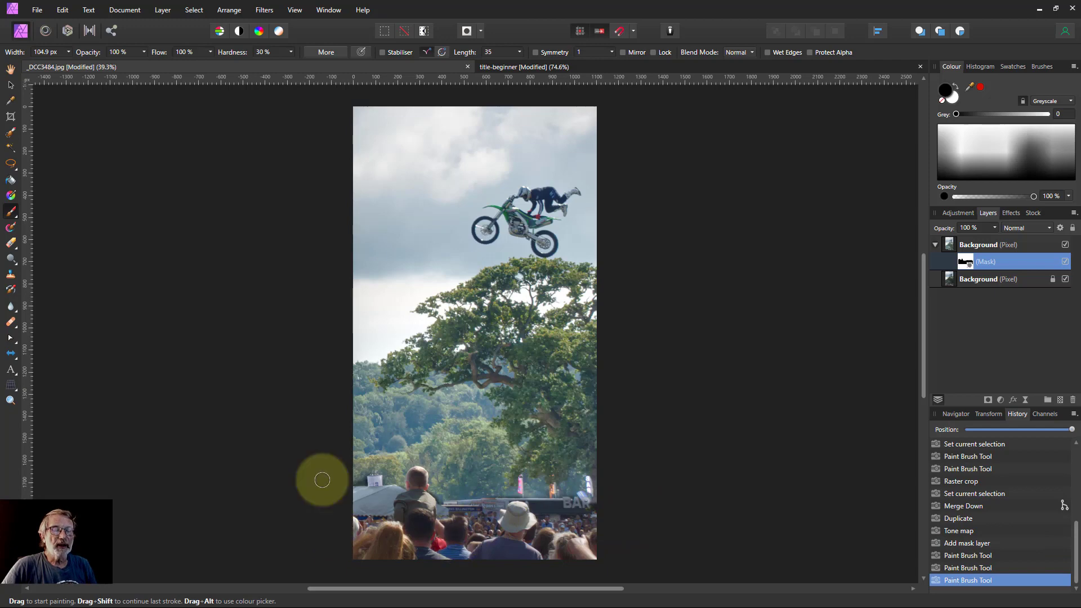
# Step: Lower the brush opacity to 28% and enlarge the brush, then paint black along the crowd's upper edge to soften the mask transition
pyautogui.click(144, 52)
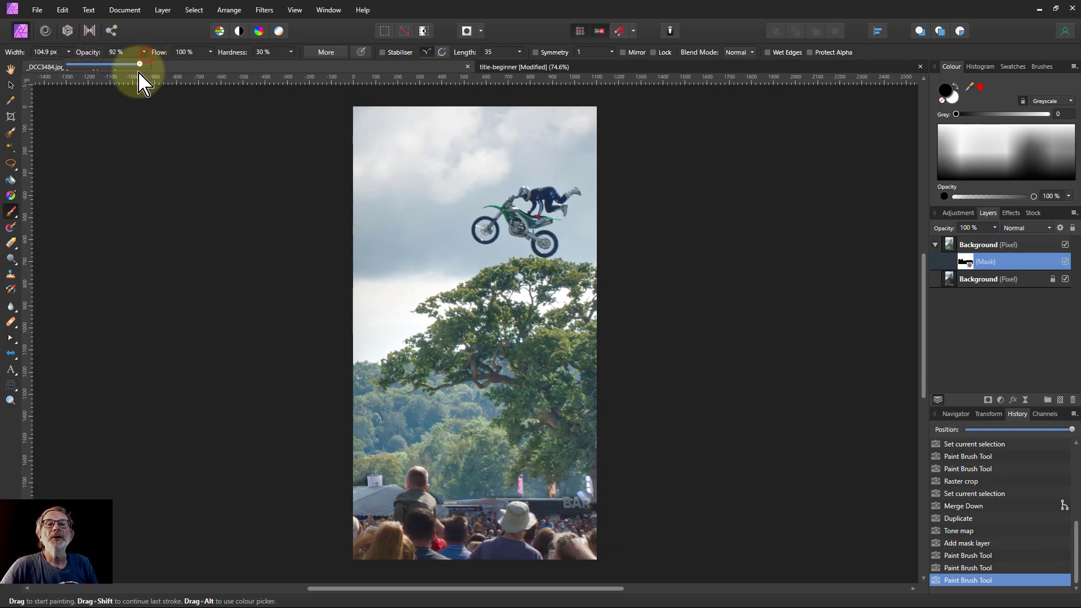
pyautogui.moveTo(151, 64); pyautogui.dragTo(93, 66)
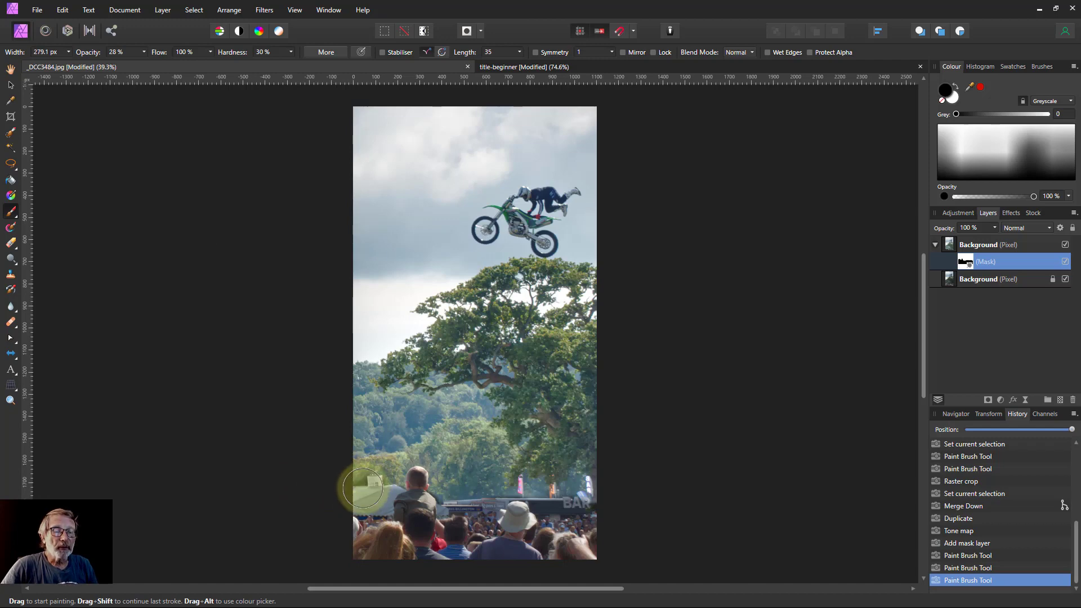
pyautogui.moveTo(360, 500)
pyautogui.mouseDown()
pyautogui.moveTo(410, 497)
pyautogui.moveTo(447, 527)
pyautogui.mouseUp()
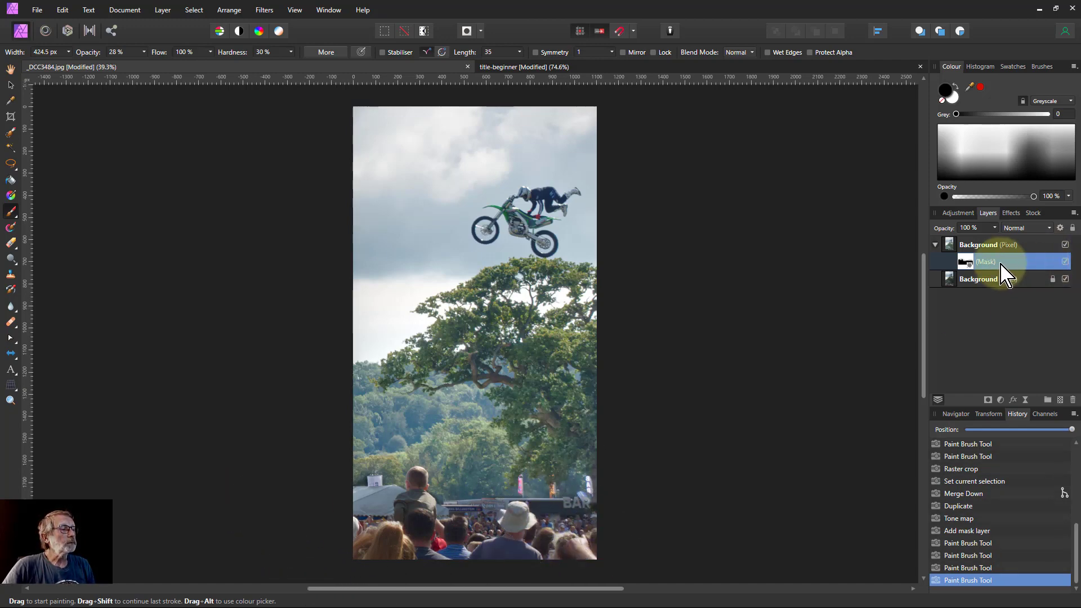
# Step: View the mask alone and smooth its edge above the crowd with a brush of about 188 px at 28% opacity, undoing the last stroke
pyautogui.keyDown('alt'); pyautogui.click(966, 261); pyautogui.keyUp('alt')
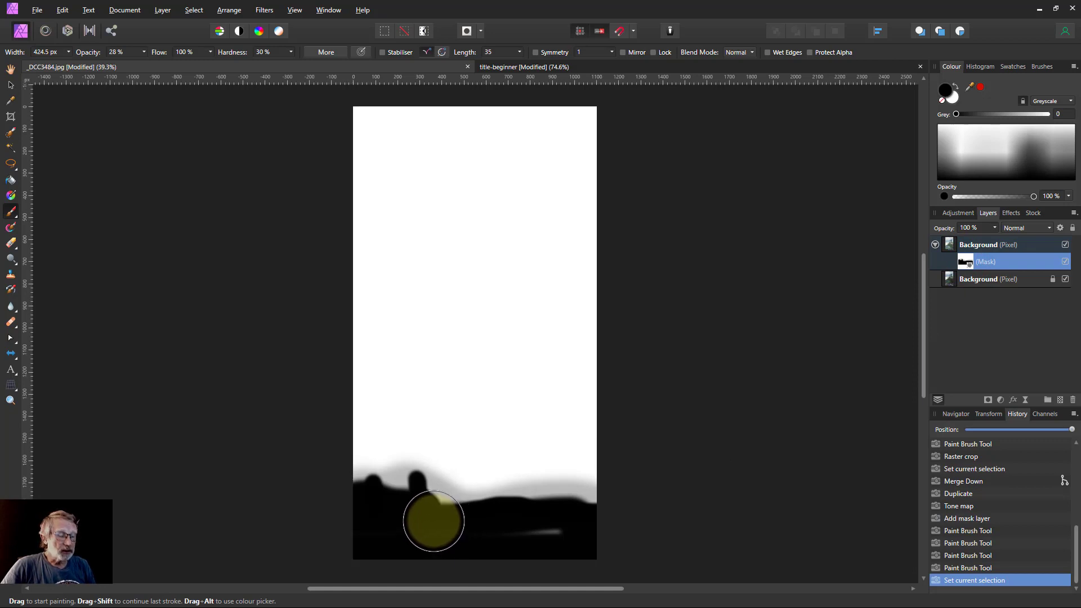
pyautogui.press('[')
pyautogui.press('[')
pyautogui.press('[')
pyautogui.press('[')
pyautogui.press('[')
pyautogui.click(350, 493)
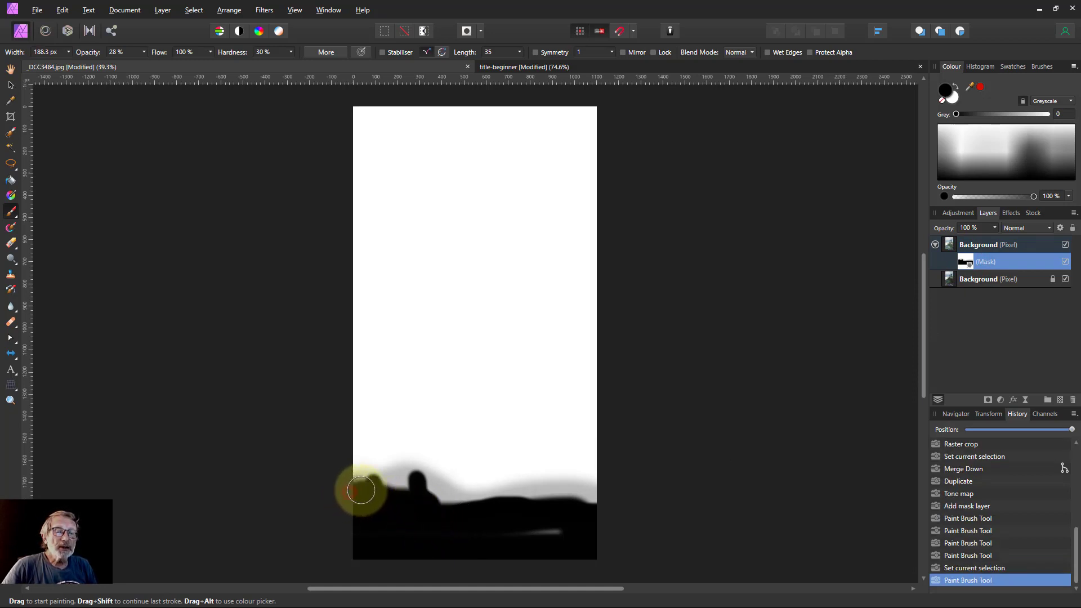
pyautogui.moveTo(417, 499)
pyautogui.mouseDown()
pyautogui.moveTo(489, 514)
pyautogui.moveTo(432, 507)
pyautogui.moveTo(594, 509)
pyautogui.mouseUp()
pyautogui.moveTo(565, 511)
pyautogui.mouseDown()
pyautogui.moveTo(489, 509)
pyautogui.moveTo(503, 507)
pyautogui.mouseUp()
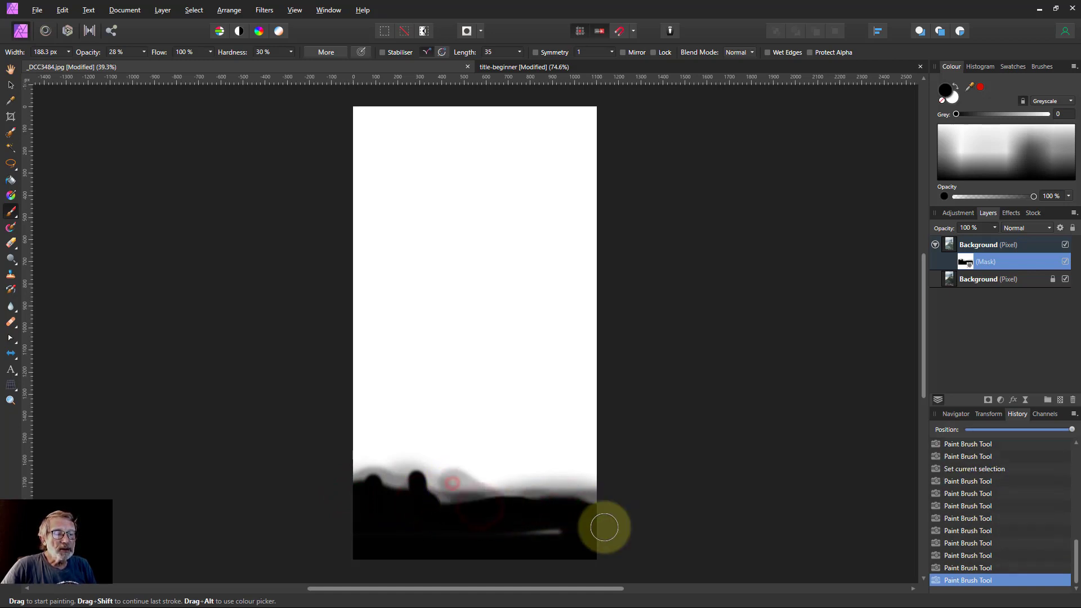
pyautogui.hotkey('ctrl', 'z')
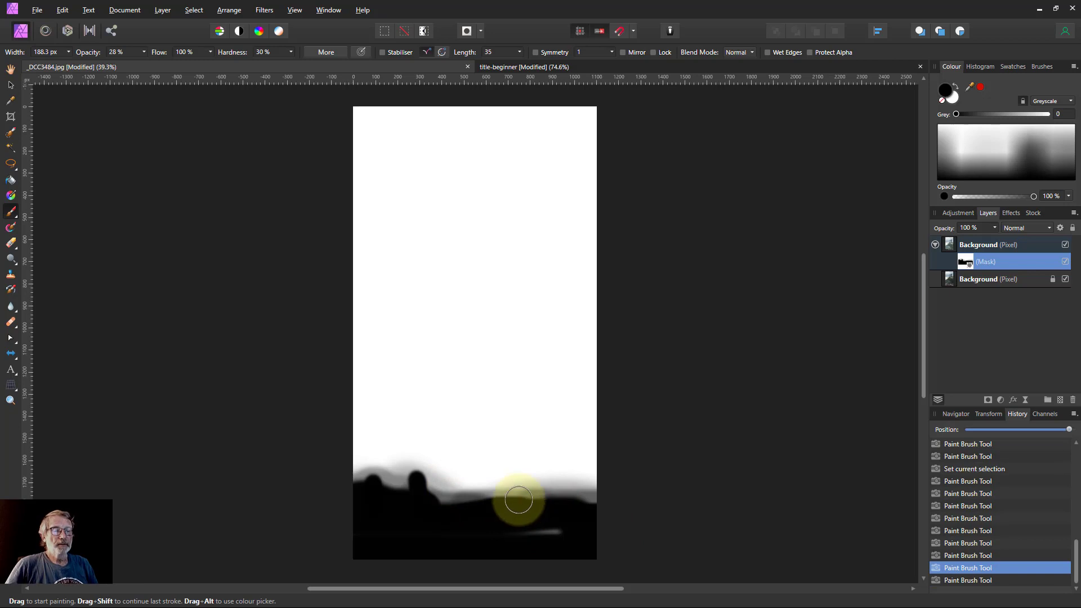
# Step: Return to the image view, select the tone-mapped Background layer, and set its opacity to 67%
pyautogui.click(965, 247)
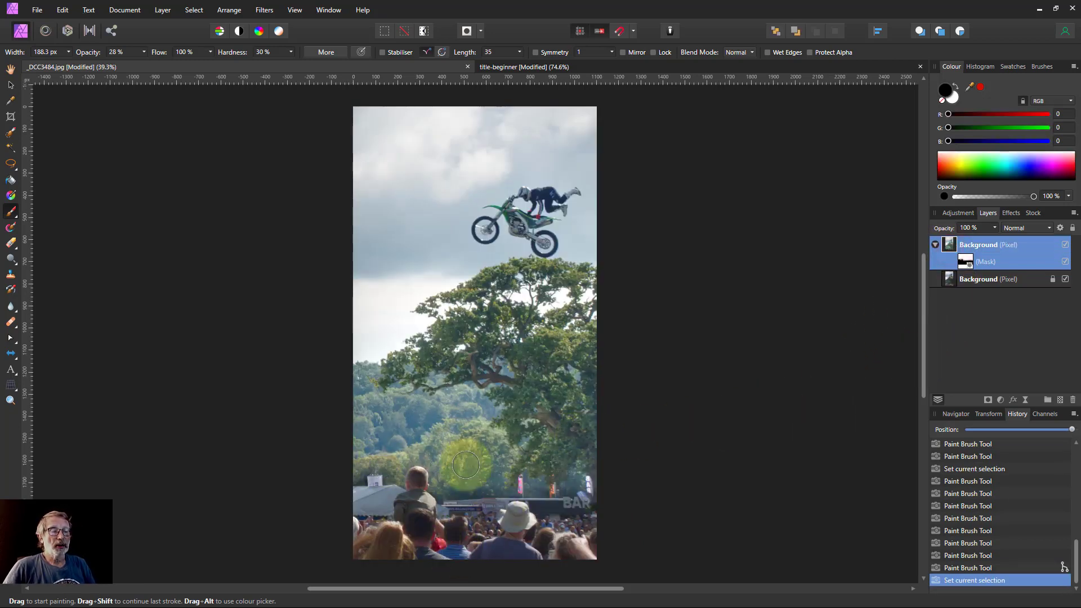
pyautogui.click(970, 263)
pyautogui.click(950, 244)
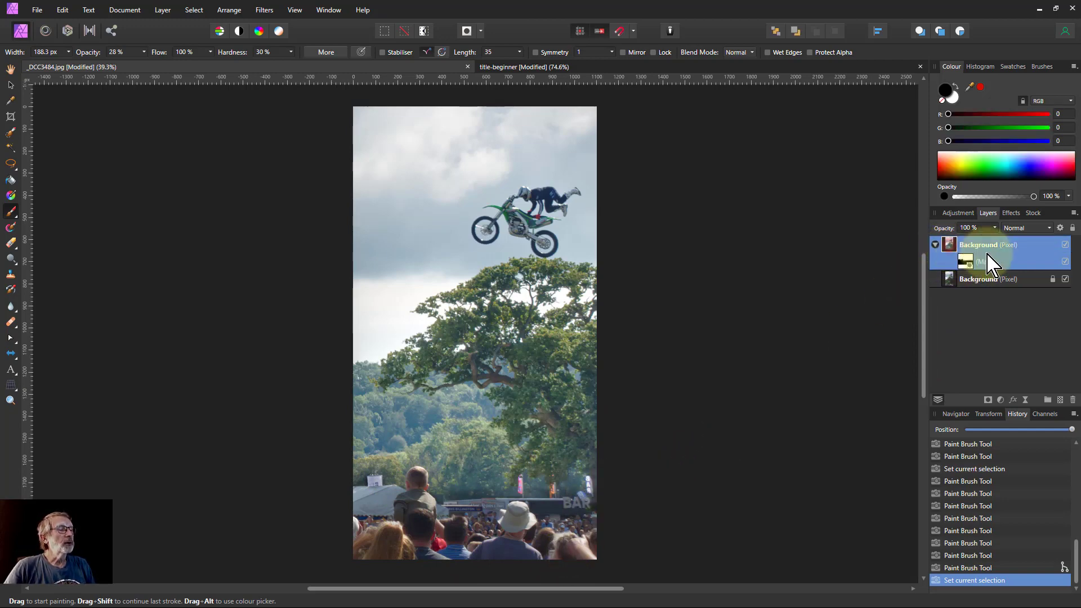
pyautogui.click(996, 228)
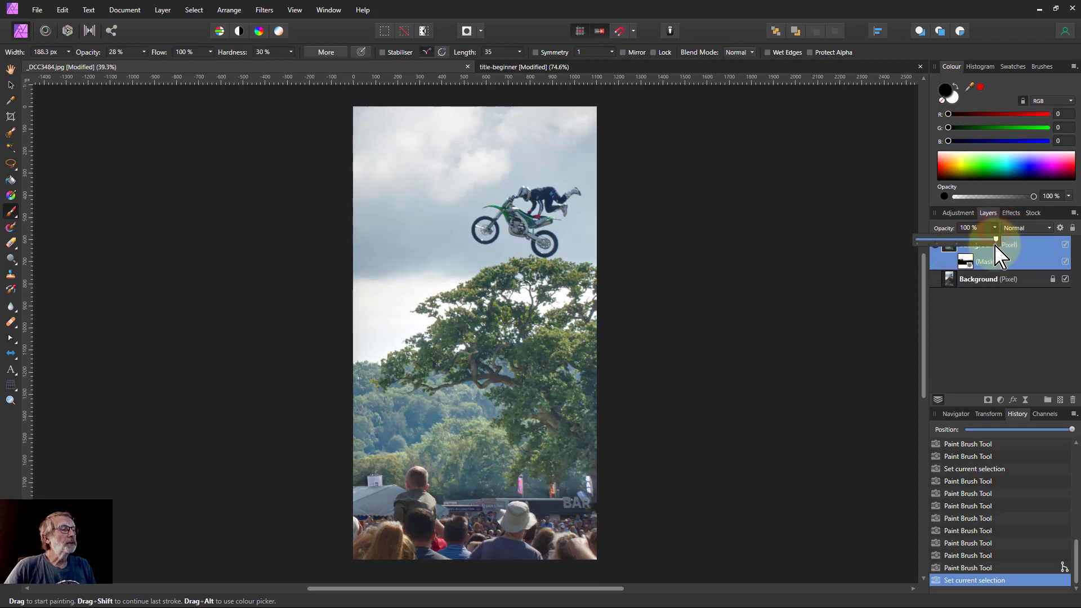
pyautogui.moveTo(996, 240); pyautogui.dragTo(959, 248)
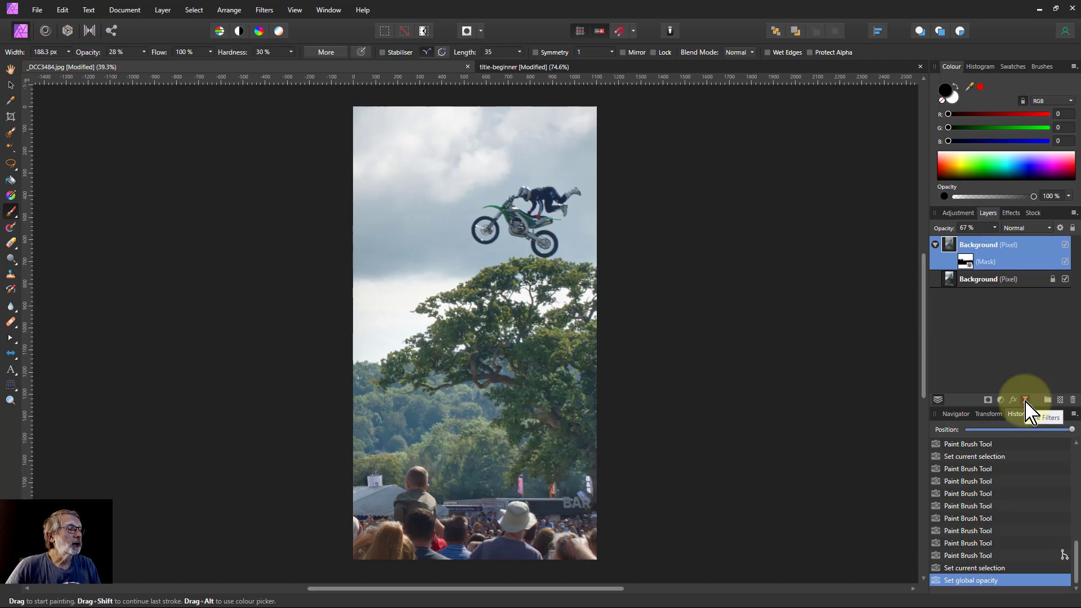
# Step: Add a live Gaussian Blur filter and check the Assistant's option for adding filter layers to a selection
pyautogui.click(1026, 401)
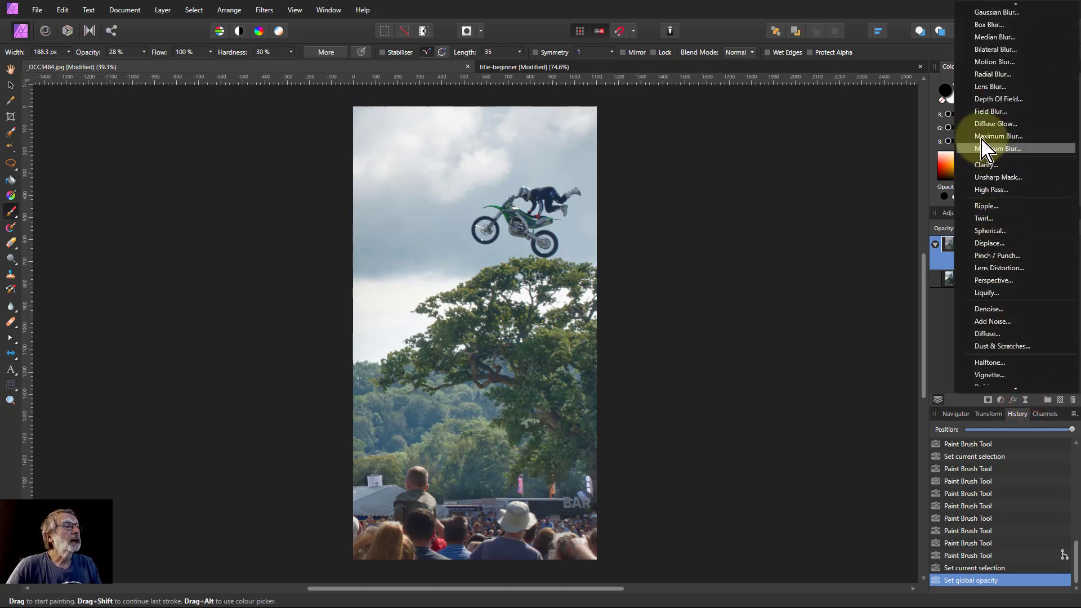
pyautogui.click(994, 13)
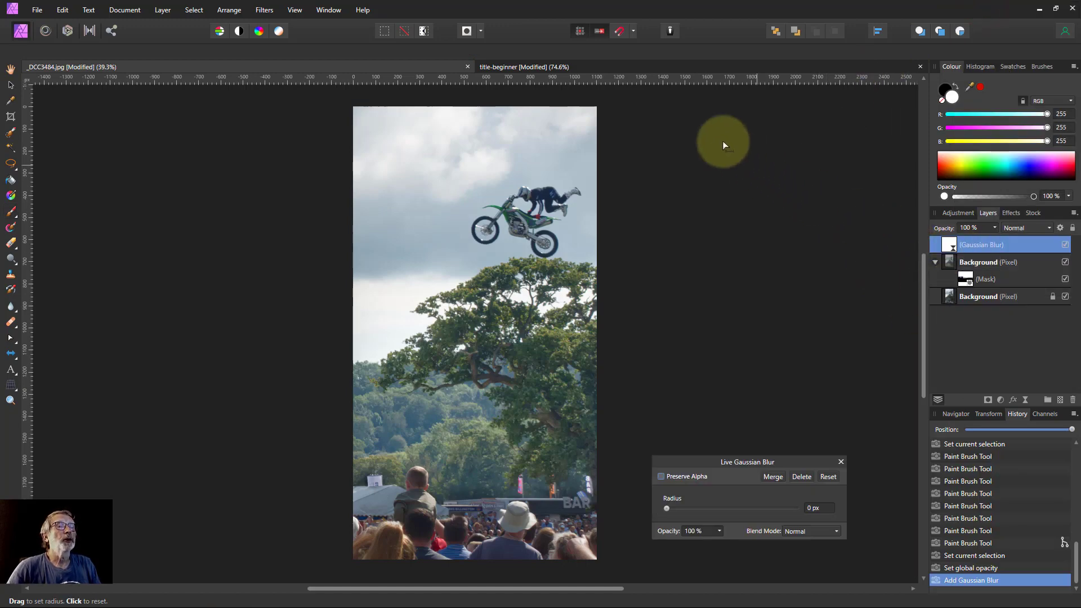
pyautogui.click(669, 31)
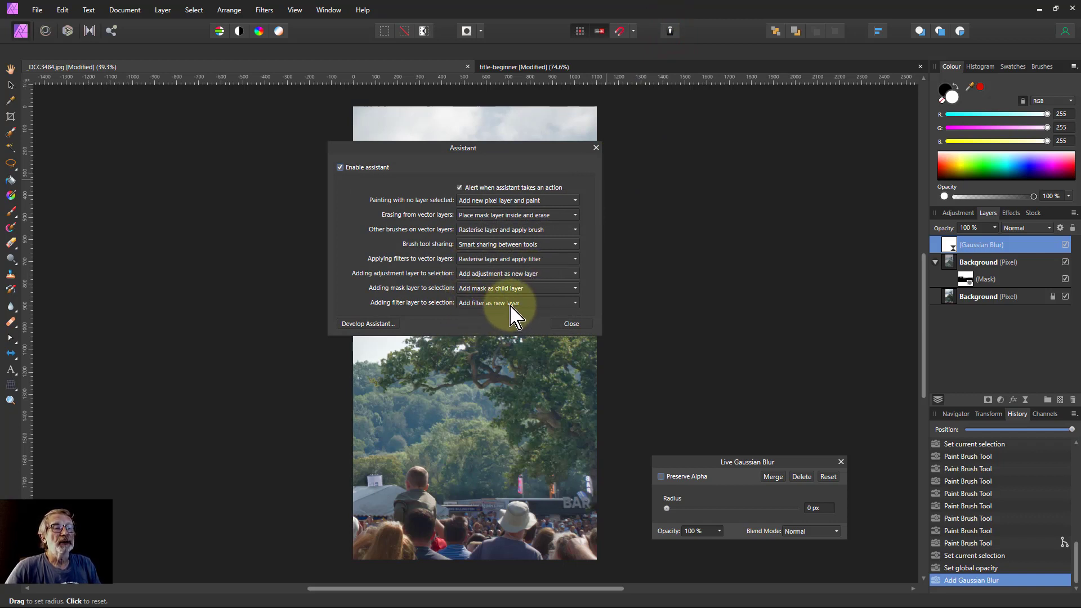
pyautogui.click(596, 148)
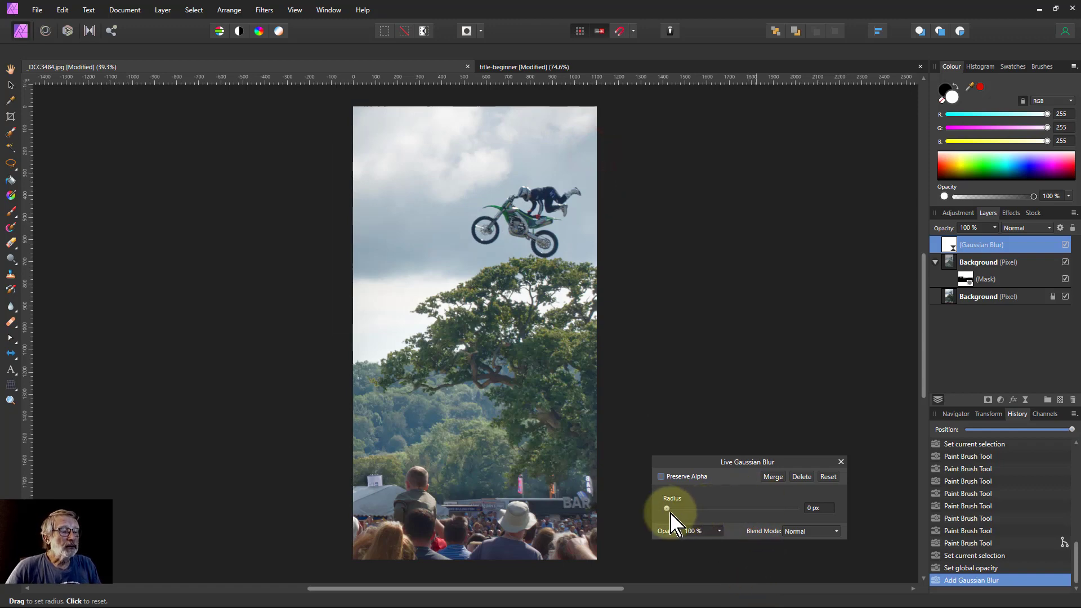
# Step: Turn on Preserve Alpha for the live Gaussian Blur and set its radius to 0.9 px
pyautogui.moveTo(669, 510); pyautogui.dragTo(737, 510)
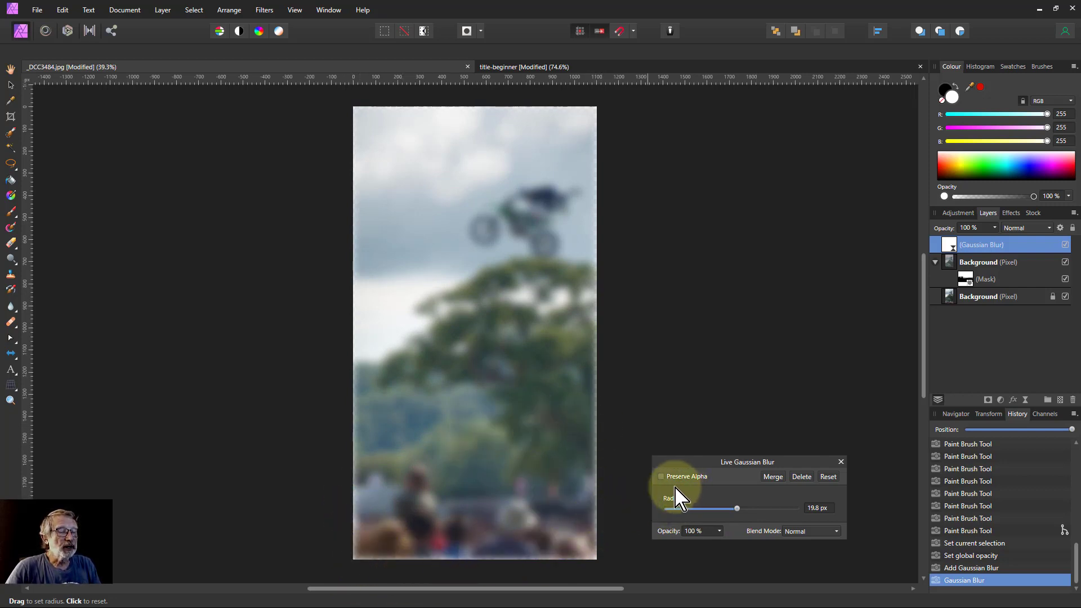
pyautogui.click(661, 477)
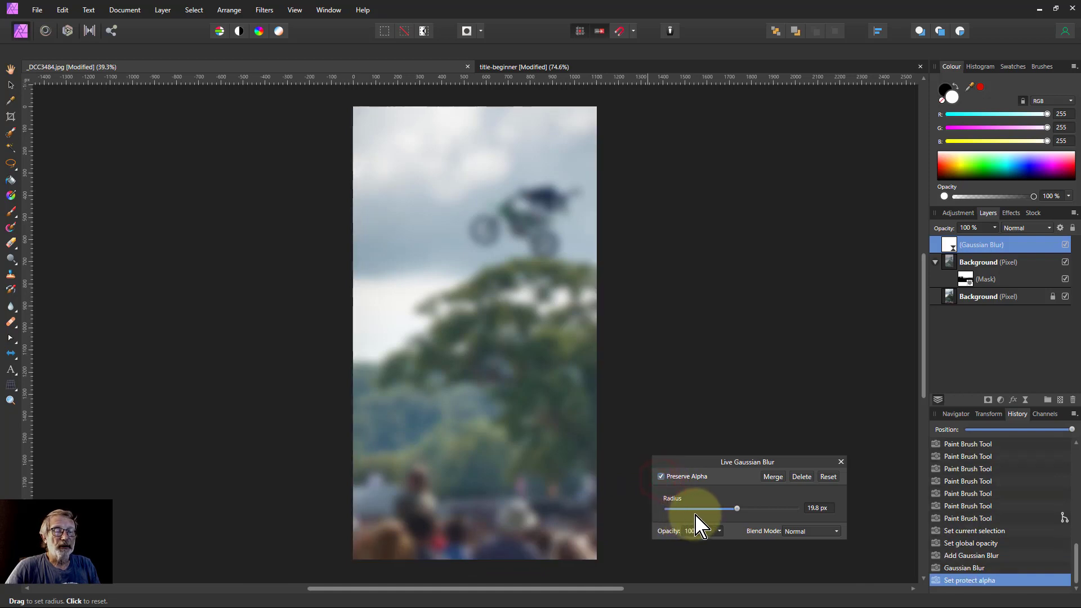
pyautogui.moveTo(738, 508); pyautogui.dragTo(701, 509)
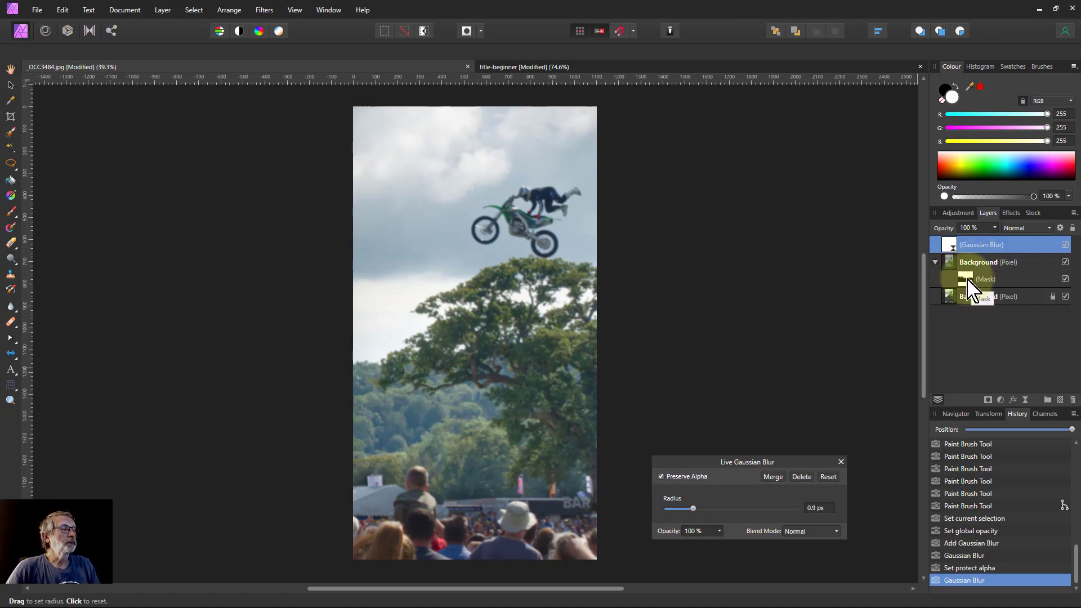
# Step: Duplicate the crowd mask and move the copy inside the Gaussian Blur layer, expanding that layer
pyautogui.click(969, 282)
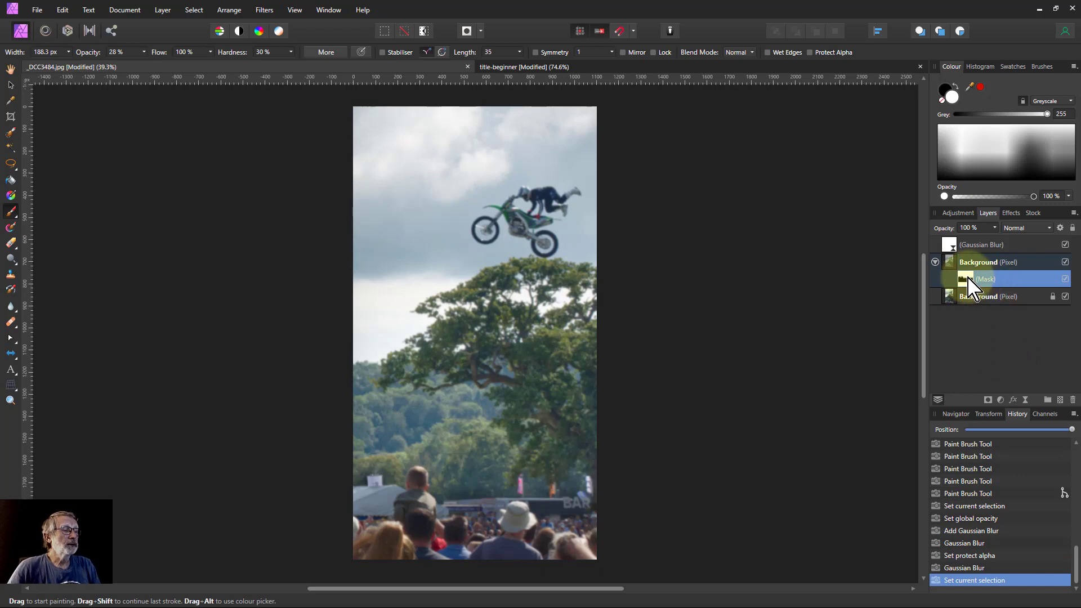
pyautogui.hotkey('ctrl', 'j')
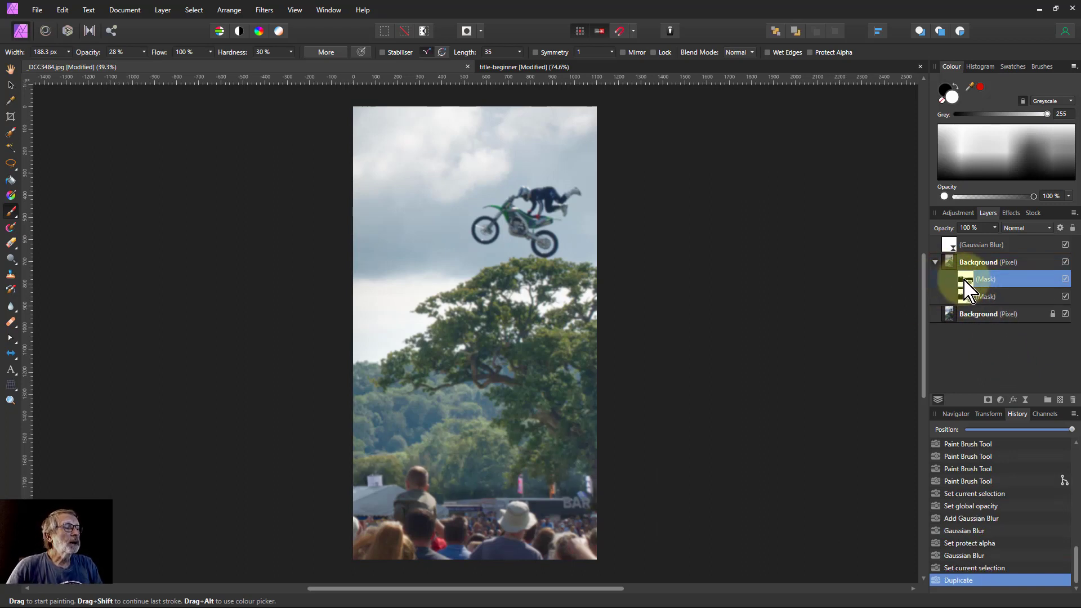
pyautogui.moveTo(959, 248); pyautogui.dragTo(951, 245)
pyautogui.click(936, 244)
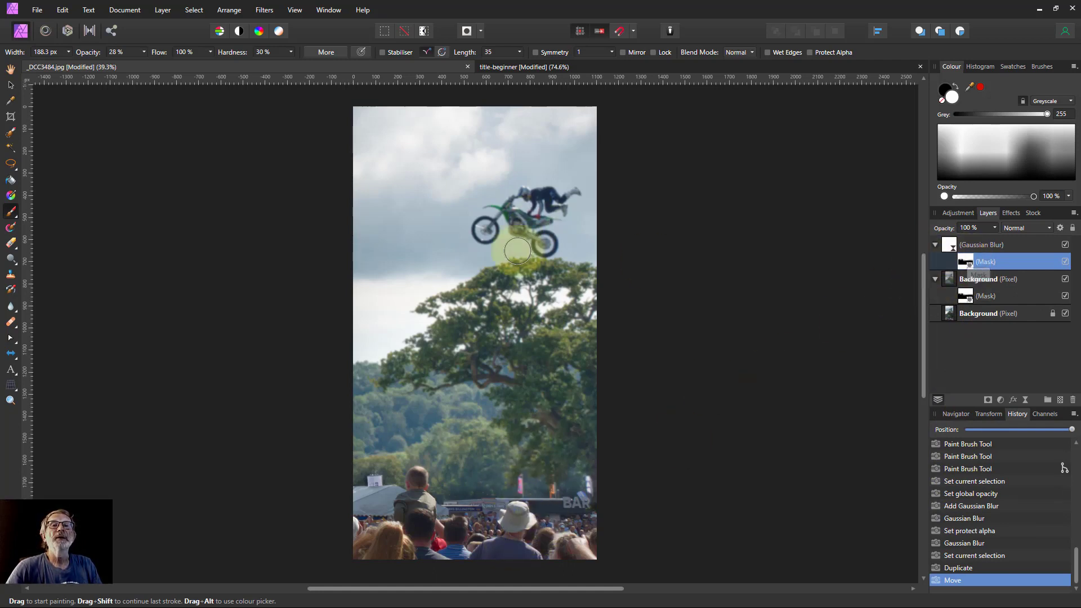
# Step: Invert the mask inside the Gaussian Blur layer and inspect the crowd up close
pyautogui.click(163, 9)
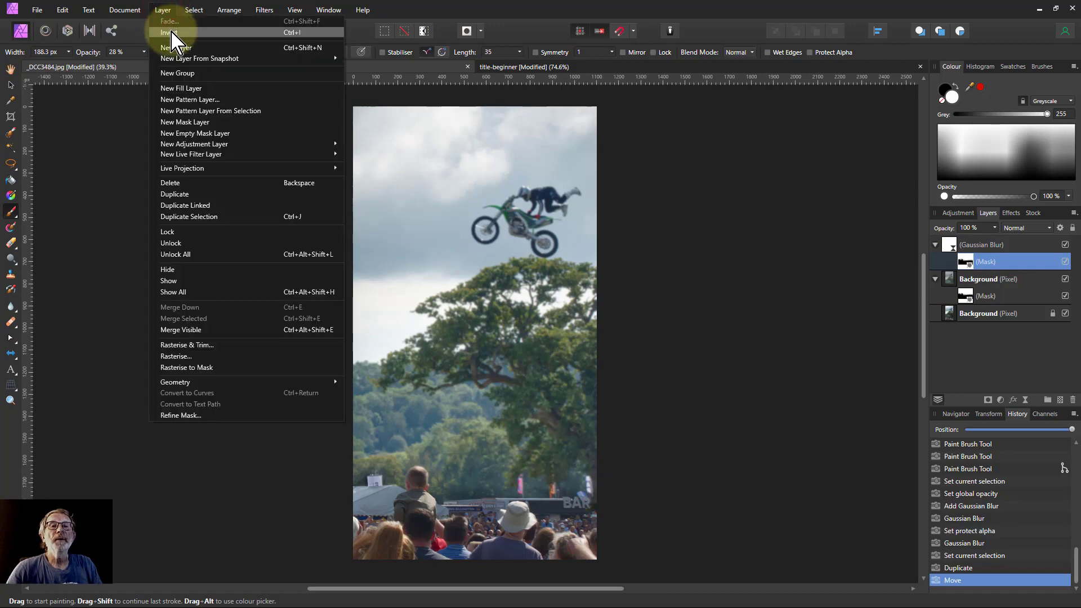
pyautogui.click(171, 33)
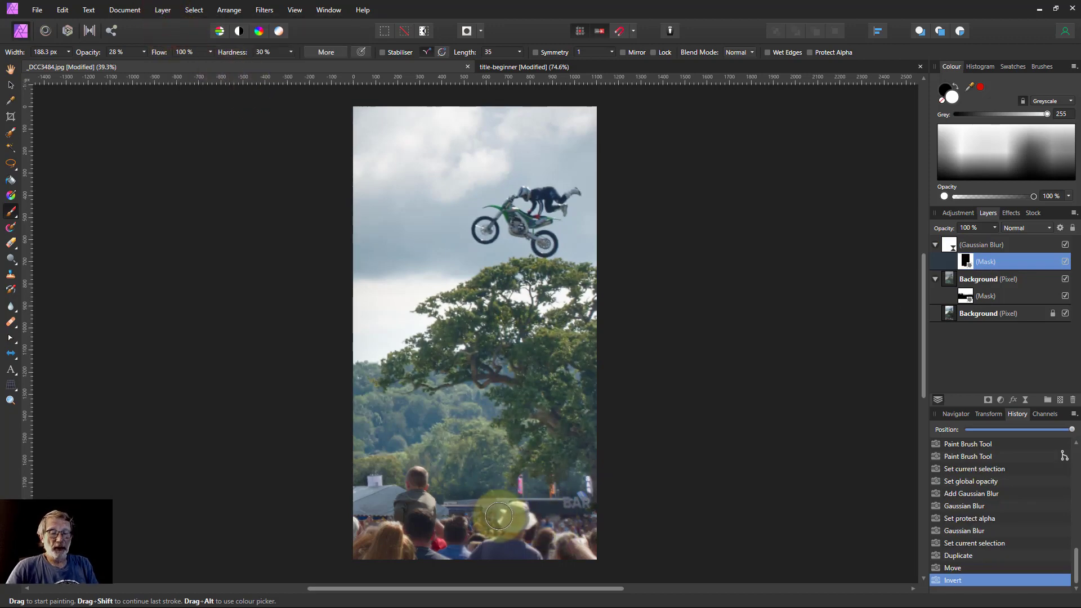
pyautogui.scroll(5, 499, 516)
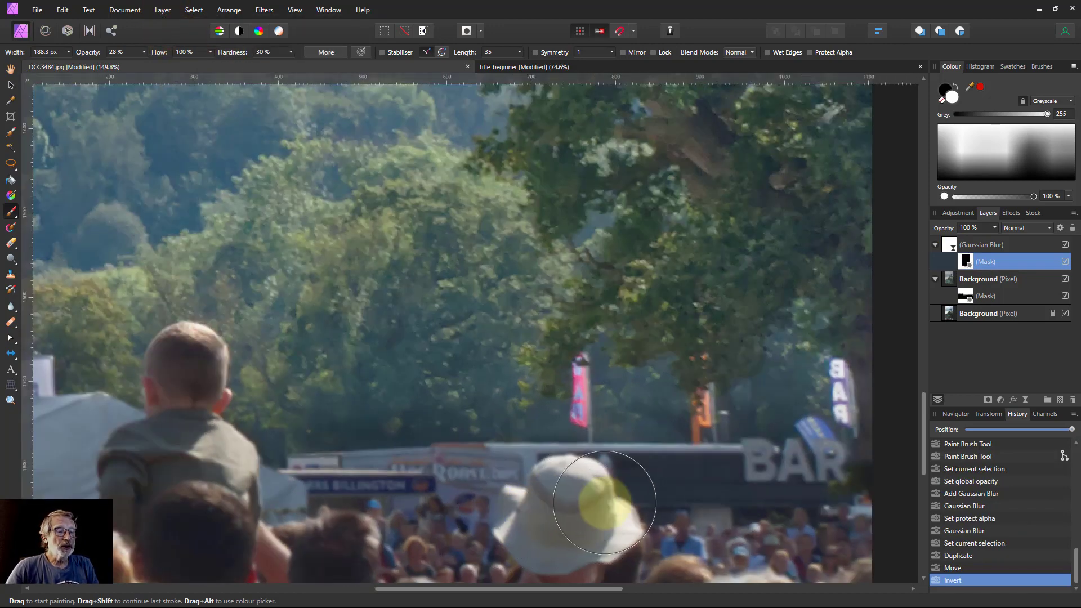
pyautogui.scroll(-5, 605, 502)
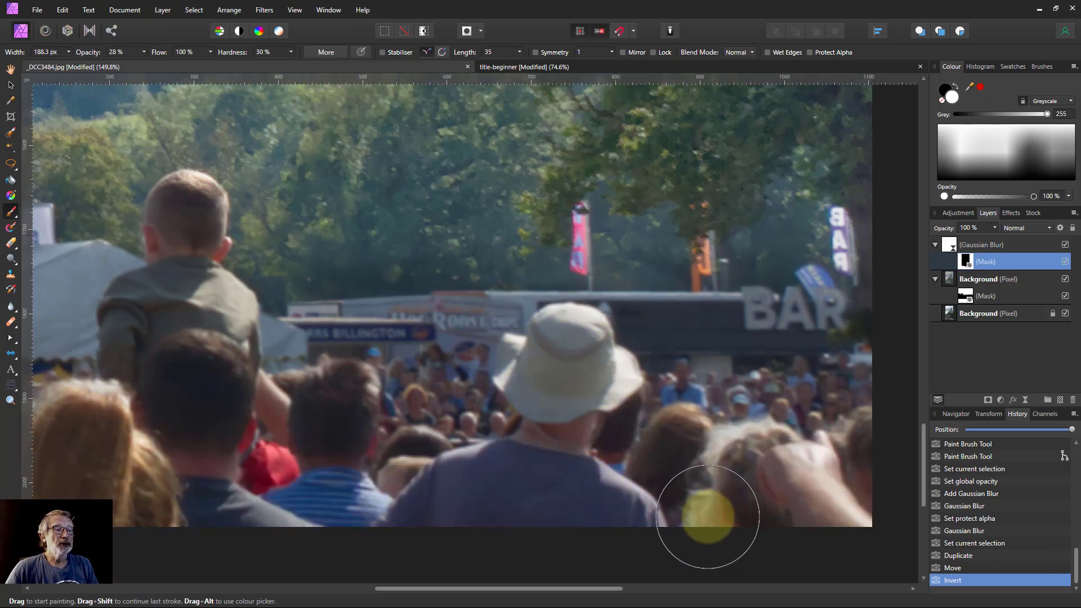
pyautogui.hotkey('ctrl', '0')
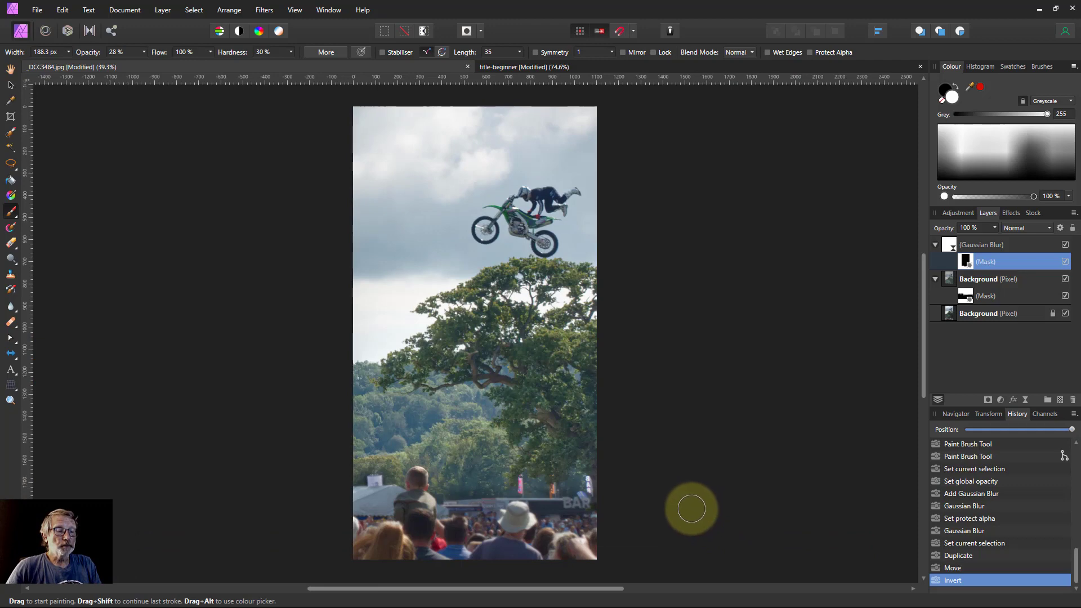
# Step: Add a Curves adjustment above the Gaussian Blur layer, lower its white endpoint to Y 0.49, and invert the adjustment's mask
pyautogui.click(949, 247)
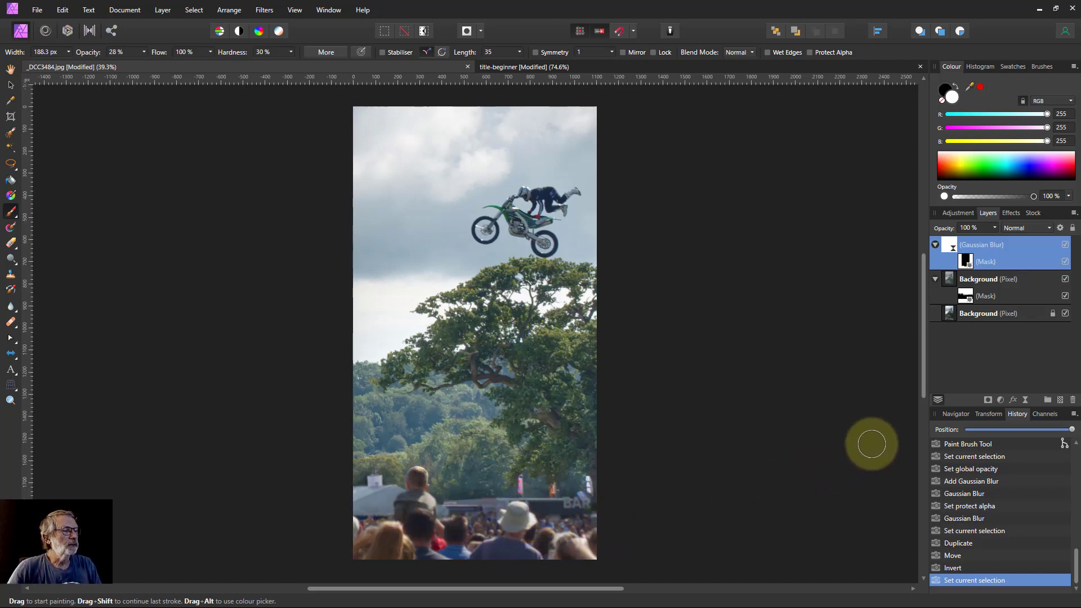
pyautogui.click(1002, 401)
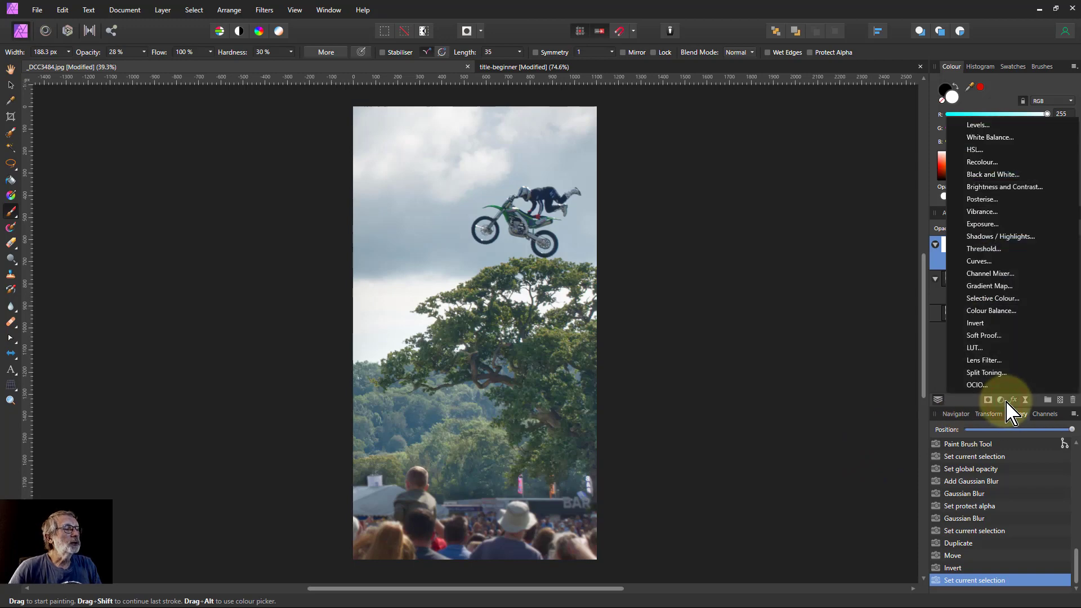
pyautogui.click(980, 261)
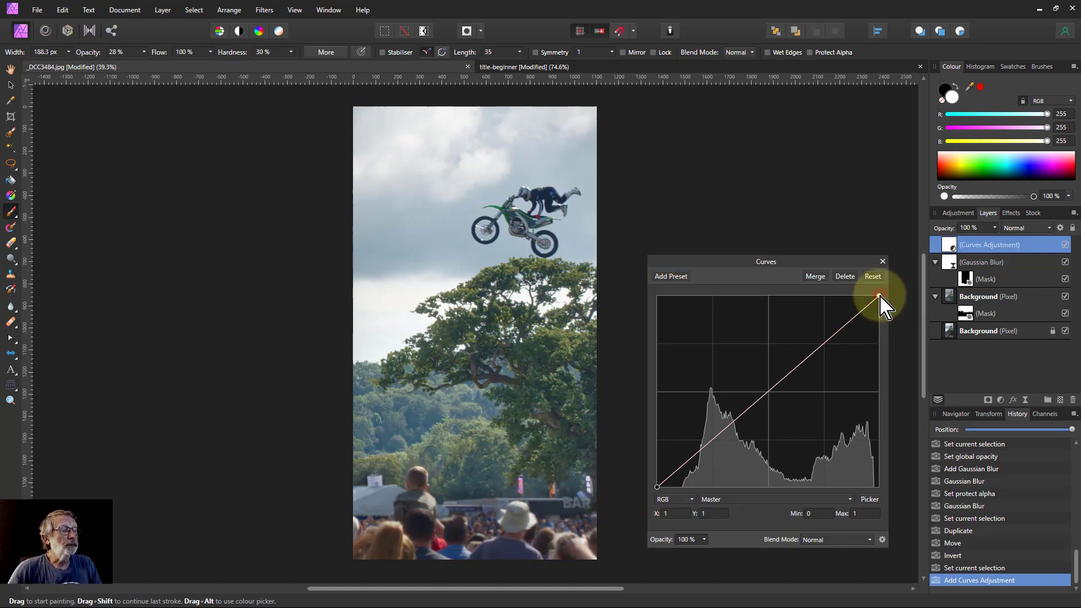
pyautogui.moveTo(881, 296); pyautogui.dragTo(918, 394)
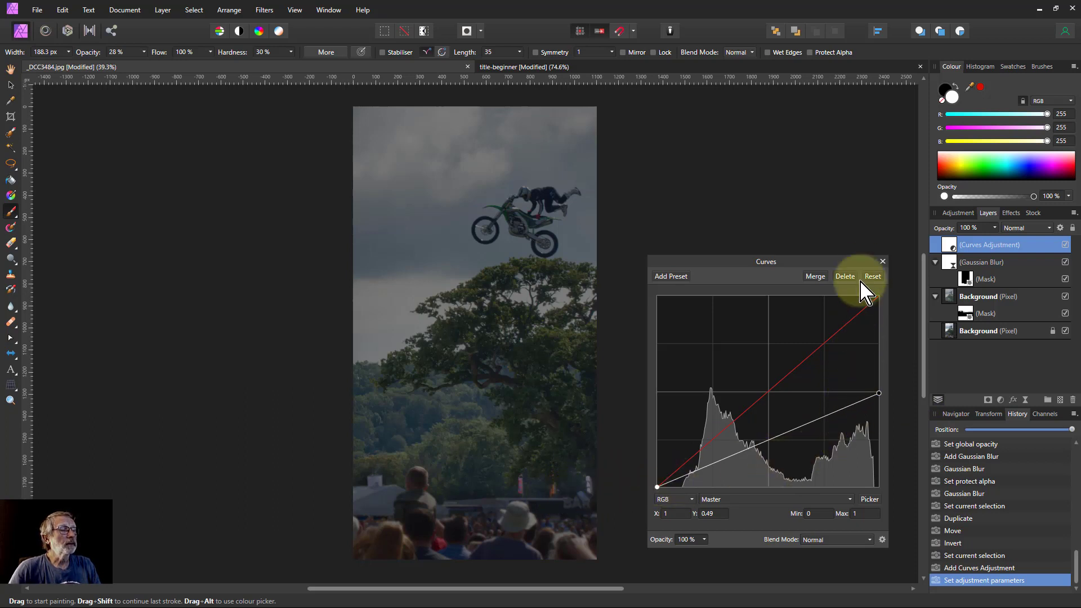
pyautogui.click(882, 262)
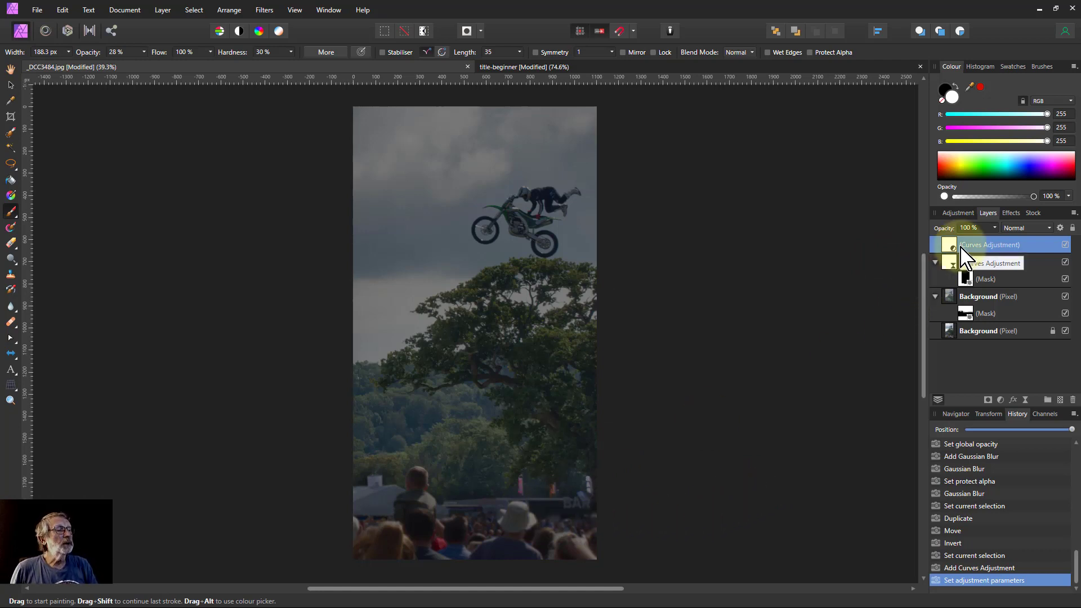
pyautogui.hotkey('ctrl', 'i')
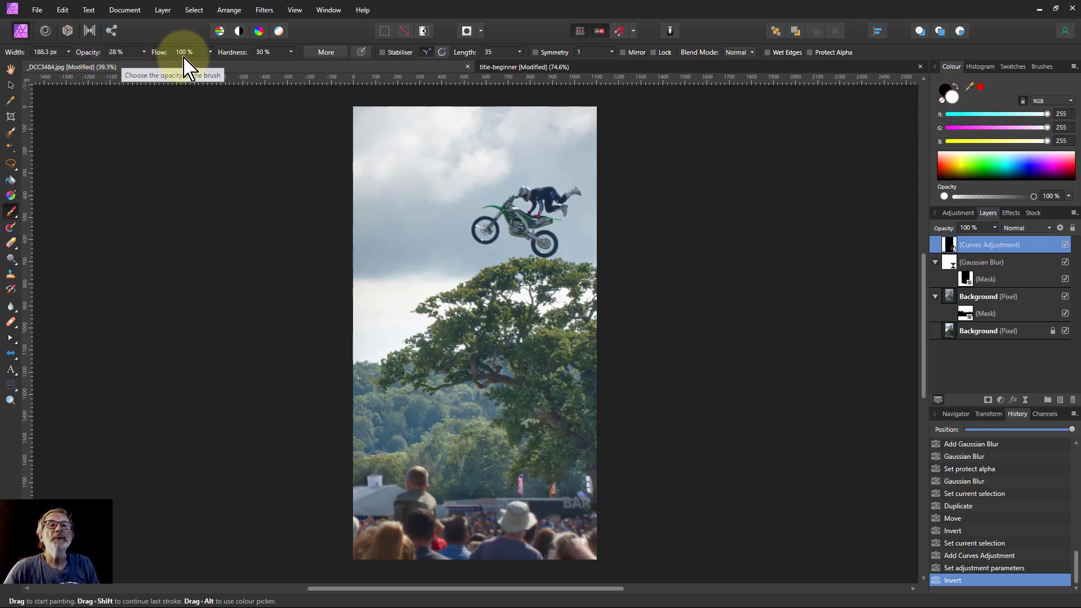
# Step: Darken the pale sun hat and the bright hair and hand beside it by painting white on the Curves mask with a 98.3 px, 13% hardness brush
pyautogui.click(291, 53)
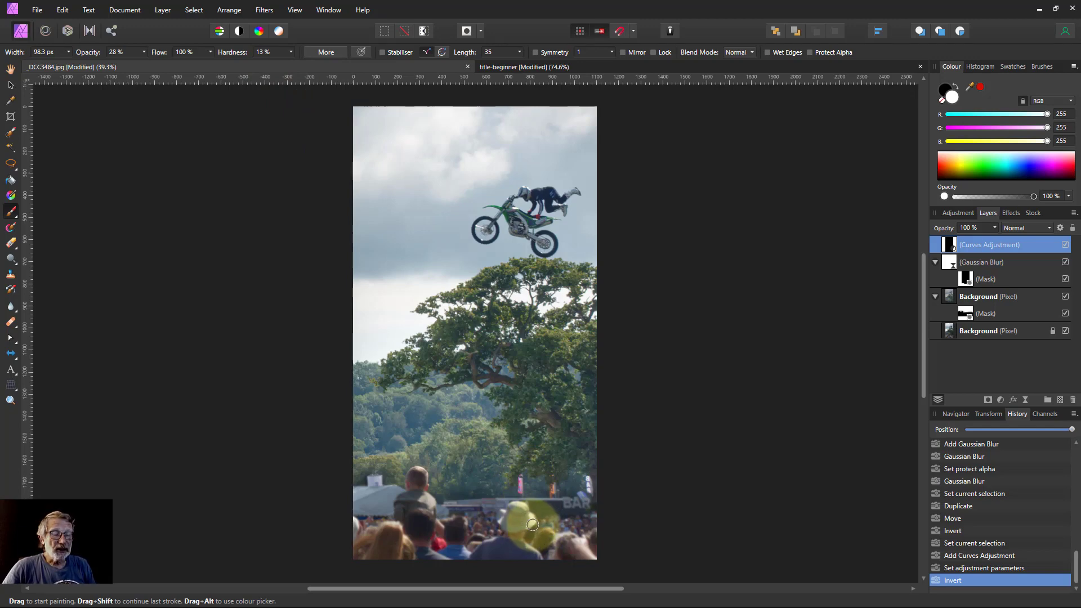
pyautogui.scroll(6, 533, 525)
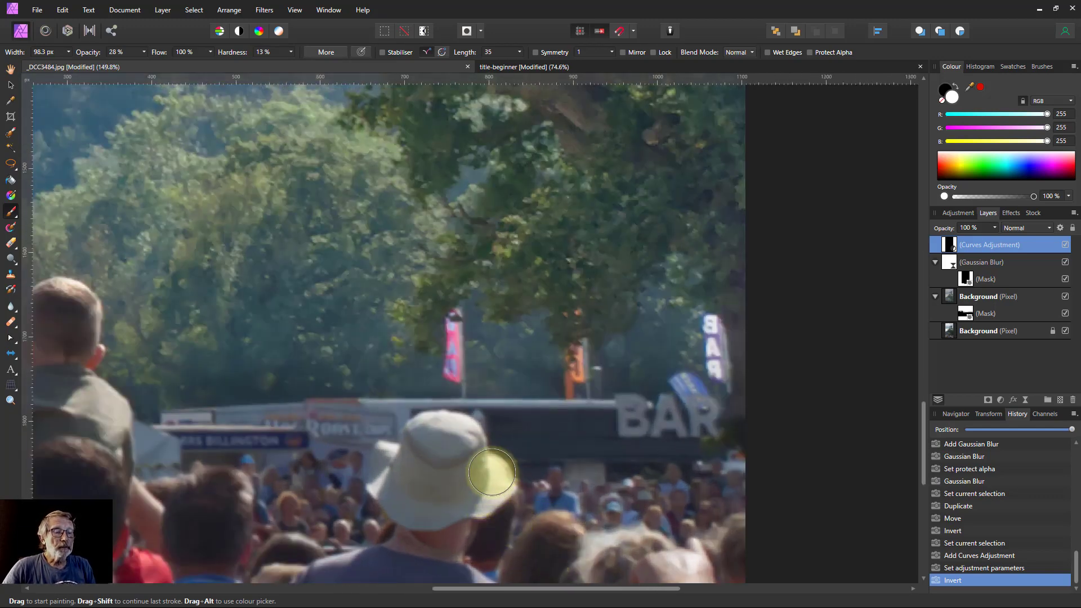
pyautogui.moveTo(492, 472)
pyautogui.mouseDown()
pyautogui.moveTo(483, 507)
pyautogui.moveTo(413, 488)
pyautogui.moveTo(396, 460)
pyautogui.moveTo(380, 476)
pyautogui.moveTo(388, 489)
pyautogui.moveTo(431, 483)
pyautogui.mouseUp()
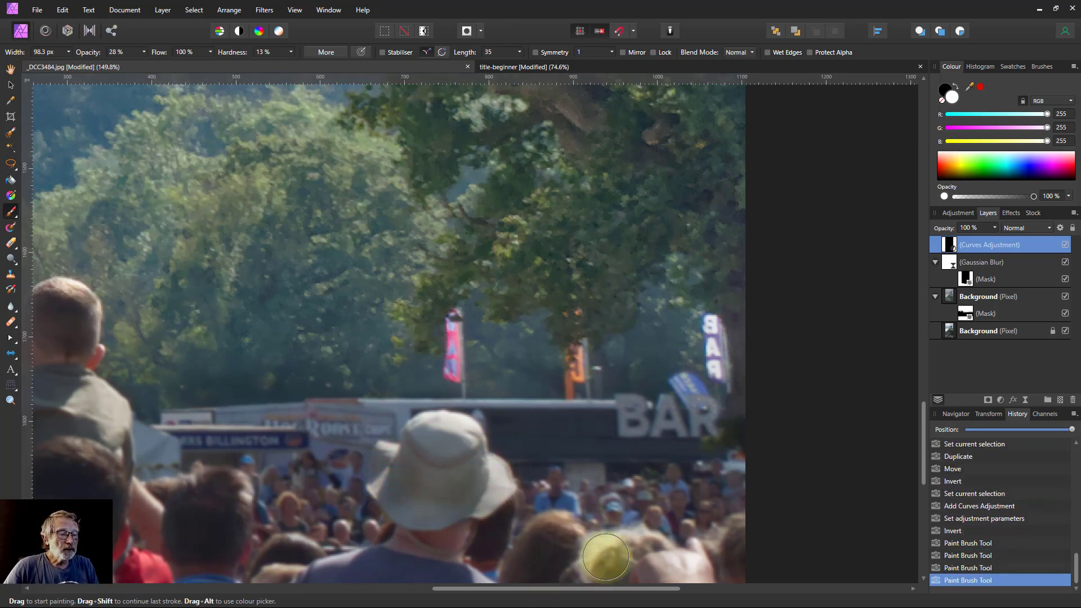
pyautogui.scroll(-2, 608, 541)
pyautogui.moveTo(689, 503); pyautogui.dragTo(745, 576)
pyautogui.moveTo(684, 502)
pyautogui.mouseDown()
pyautogui.moveTo(744, 576)
pyautogui.moveTo(695, 534)
pyautogui.moveTo(747, 557)
pyautogui.mouseUp()
pyautogui.moveTo(680, 494)
pyautogui.mouseDown()
pyautogui.moveTo(698, 527)
pyautogui.moveTo(657, 509)
pyautogui.moveTo(710, 521)
pyautogui.moveTo(735, 568)
pyautogui.mouseUp()
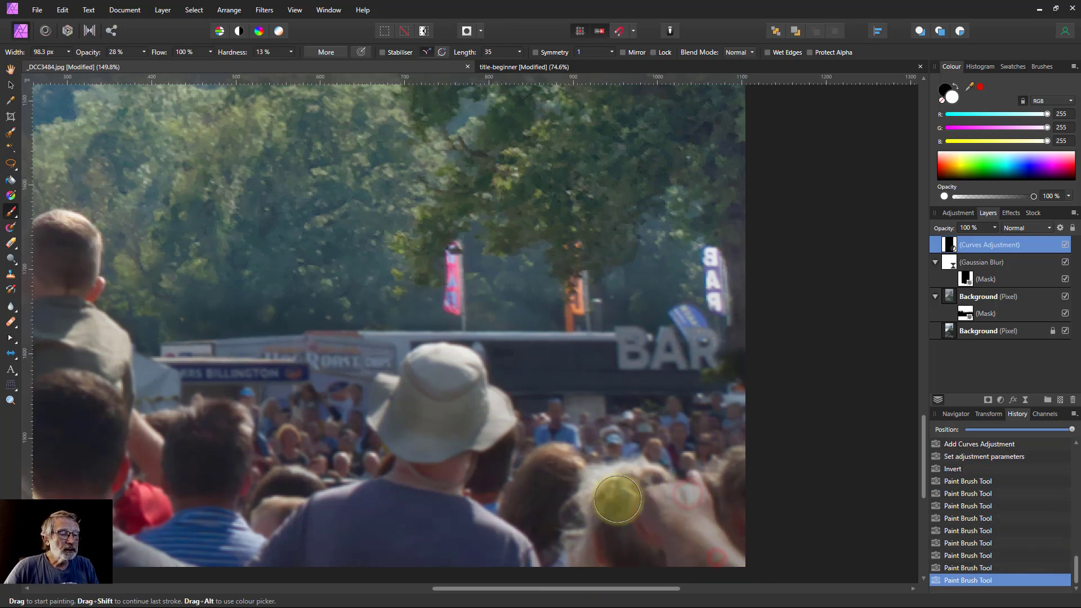
pyautogui.moveTo(618, 500)
pyautogui.mouseDown()
pyautogui.moveTo(624, 542)
pyautogui.moveTo(597, 575)
pyautogui.mouseUp()
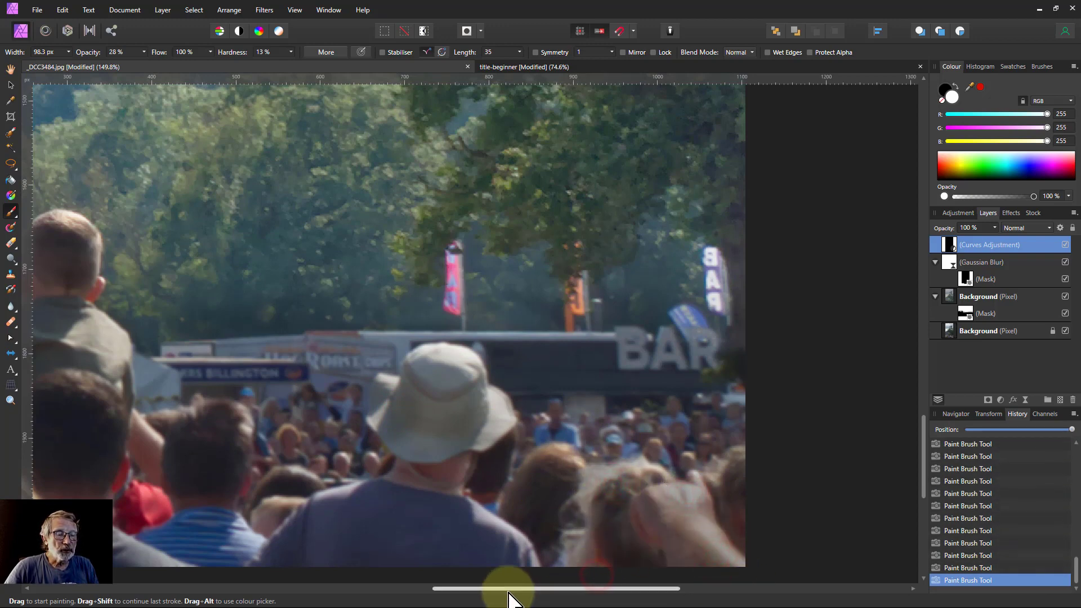
# Step: Paint white on the Curves mask over the raised child, the blonde hair, the red clothing and the spectator at the photo's left edge
pyautogui.moveTo(514, 589); pyautogui.dragTo(350, 588)
pyautogui.moveTo(460, 301)
pyautogui.mouseDown()
pyautogui.moveTo(446, 330)
pyautogui.moveTo(482, 369)
pyautogui.moveTo(456, 346)
pyautogui.mouseUp()
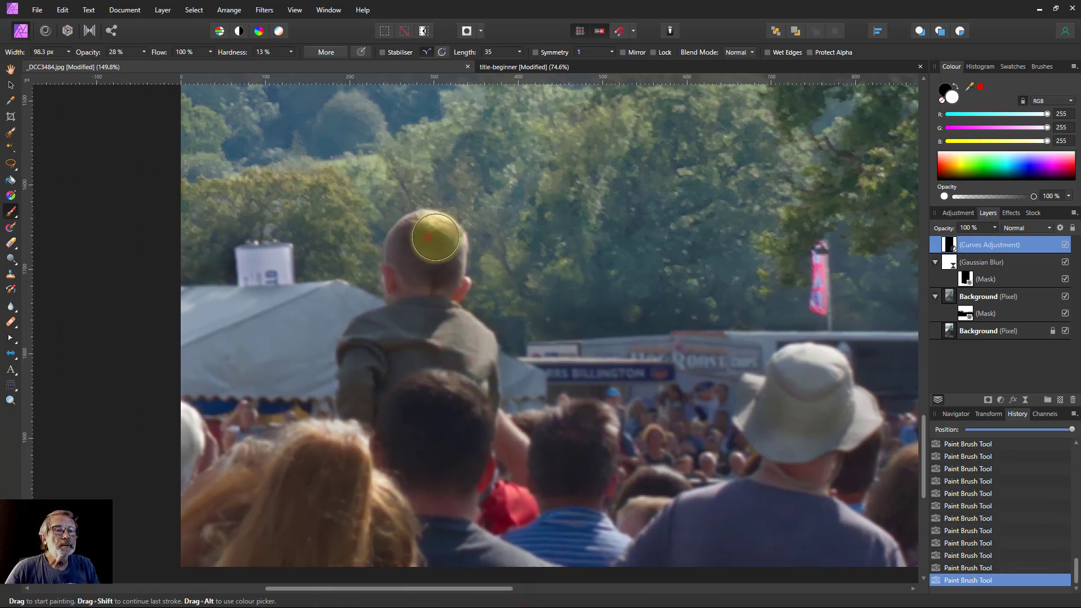
pyautogui.moveTo(348, 457)
pyautogui.mouseDown()
pyautogui.moveTo(347, 478)
pyautogui.moveTo(390, 502)
pyautogui.mouseUp()
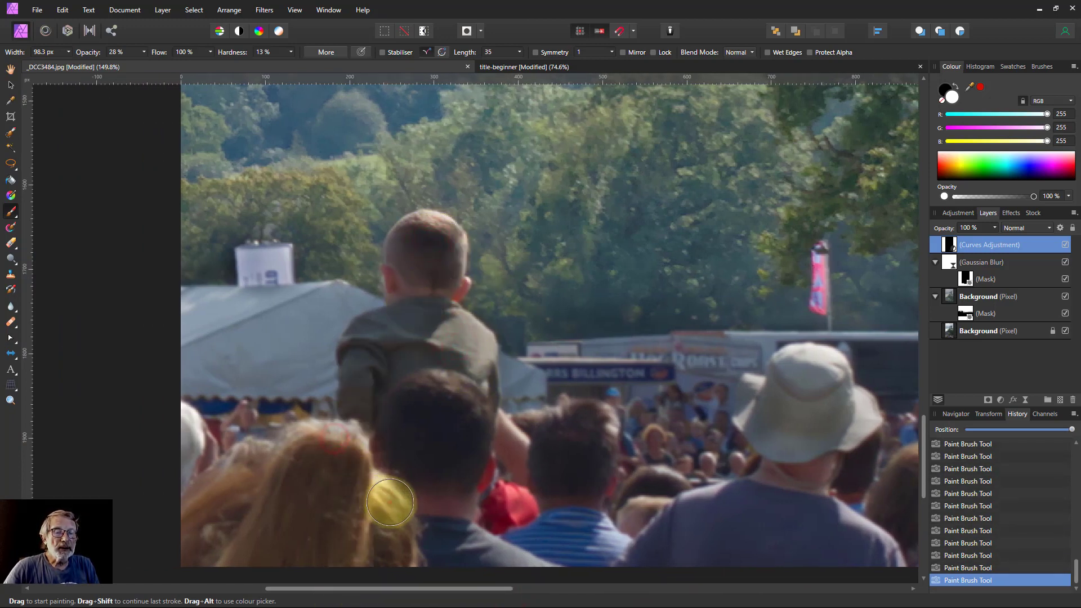
pyautogui.moveTo(501, 445); pyautogui.dragTo(514, 505)
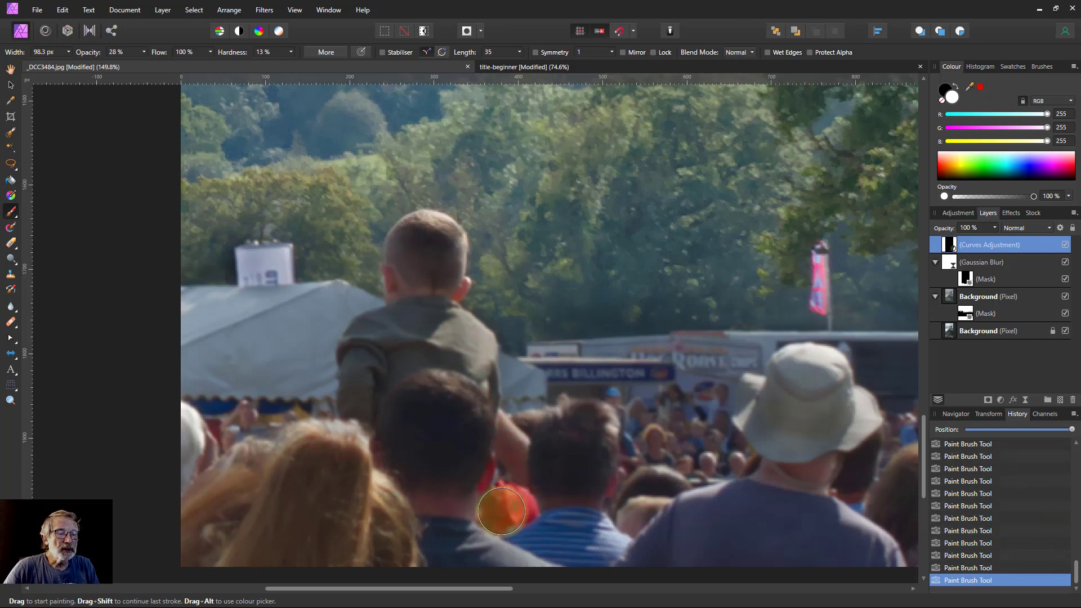
pyautogui.moveTo(179, 425)
pyautogui.mouseDown()
pyautogui.moveTo(178, 470)
pyautogui.moveTo(178, 422)
pyautogui.moveTo(168, 477)
pyautogui.moveTo(164, 452)
pyautogui.moveTo(179, 420)
pyautogui.moveTo(110, 482)
pyautogui.mouseUp()
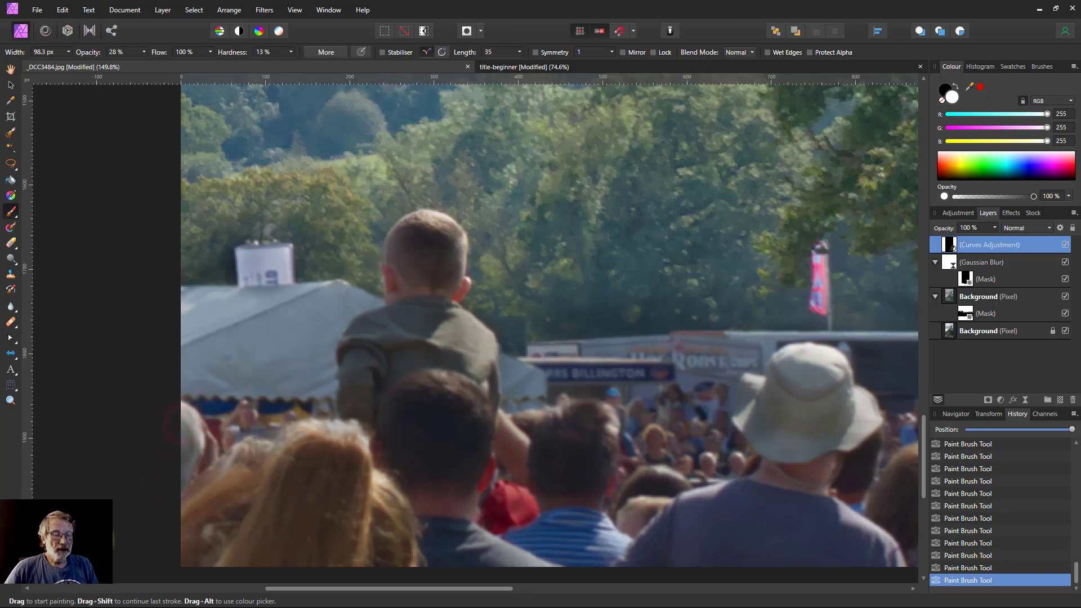
pyautogui.hotkey('ctrl', '0')
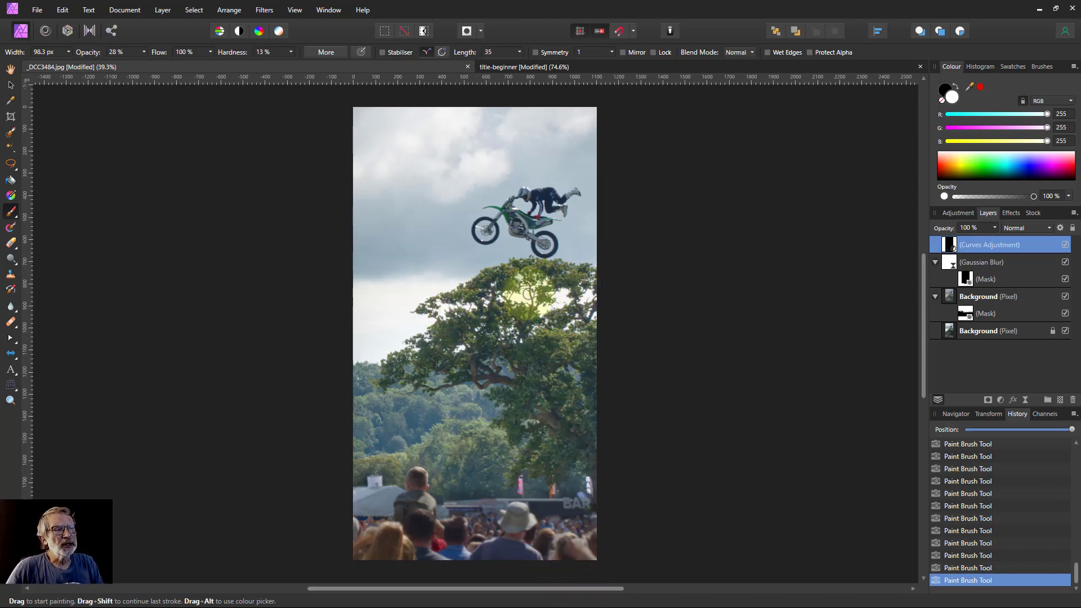
# Step: Add an HSL adjustment, retarget its green range to a colour sampled from the treetop, and set that range's saturation shift to 77%
pyautogui.click(1001, 400)
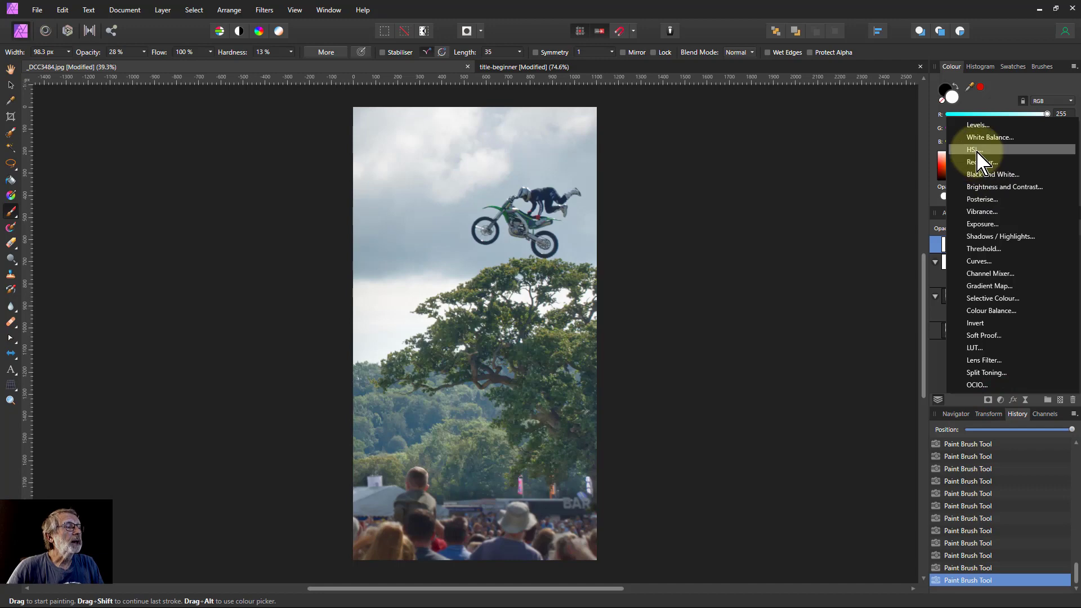
pyautogui.click(976, 150)
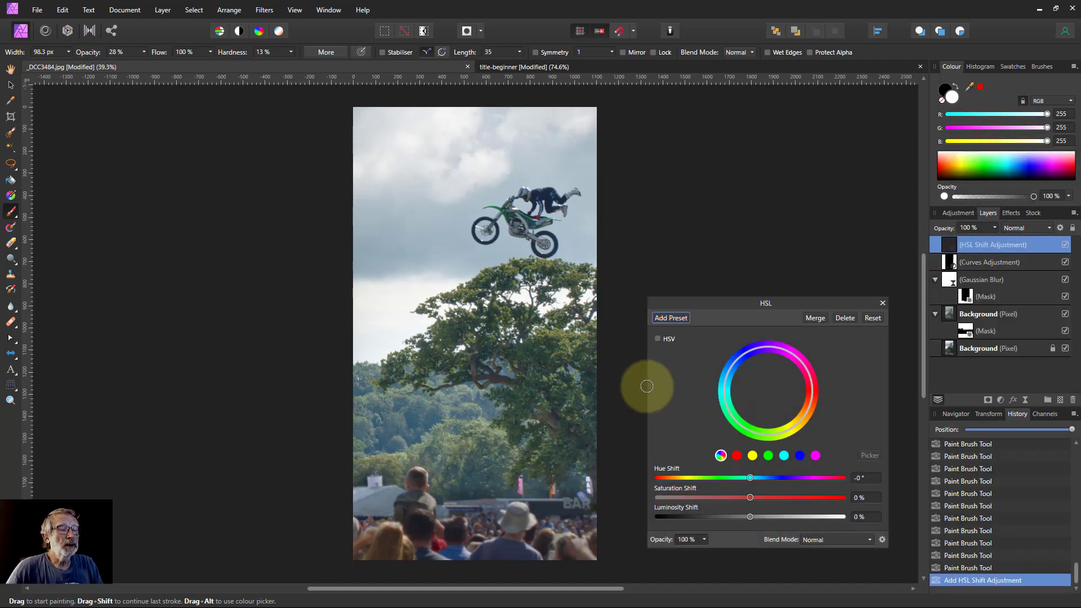
pyautogui.click(769, 456)
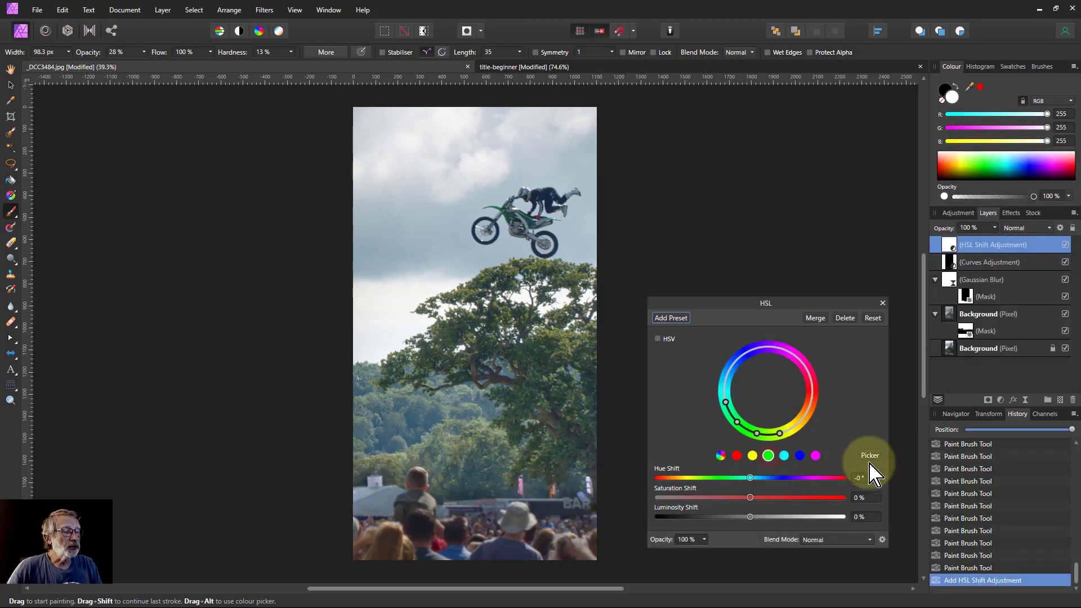
pyautogui.click(871, 458)
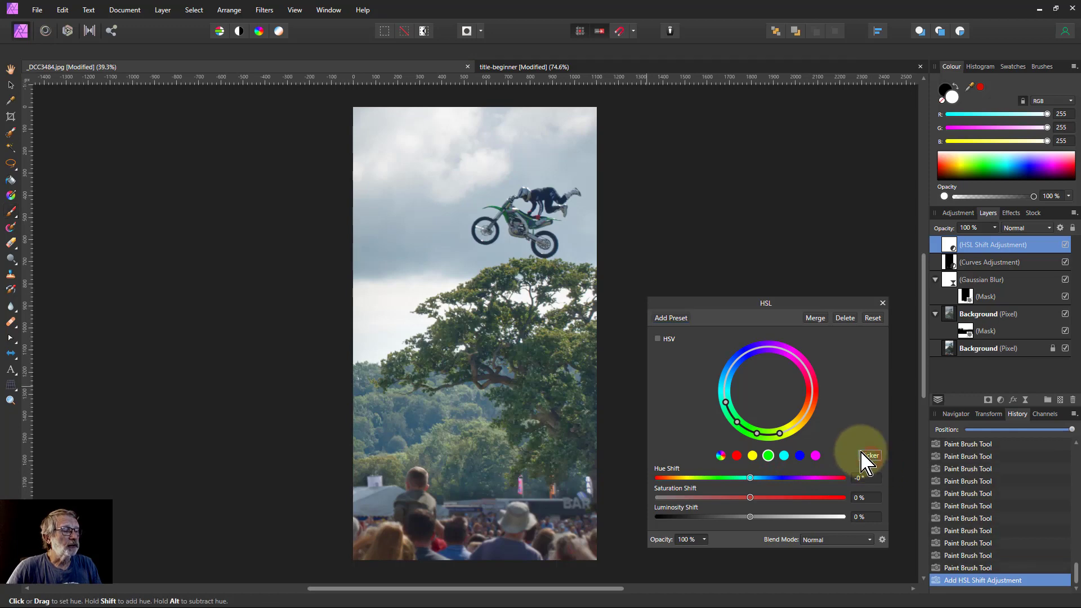
pyautogui.click(528, 263)
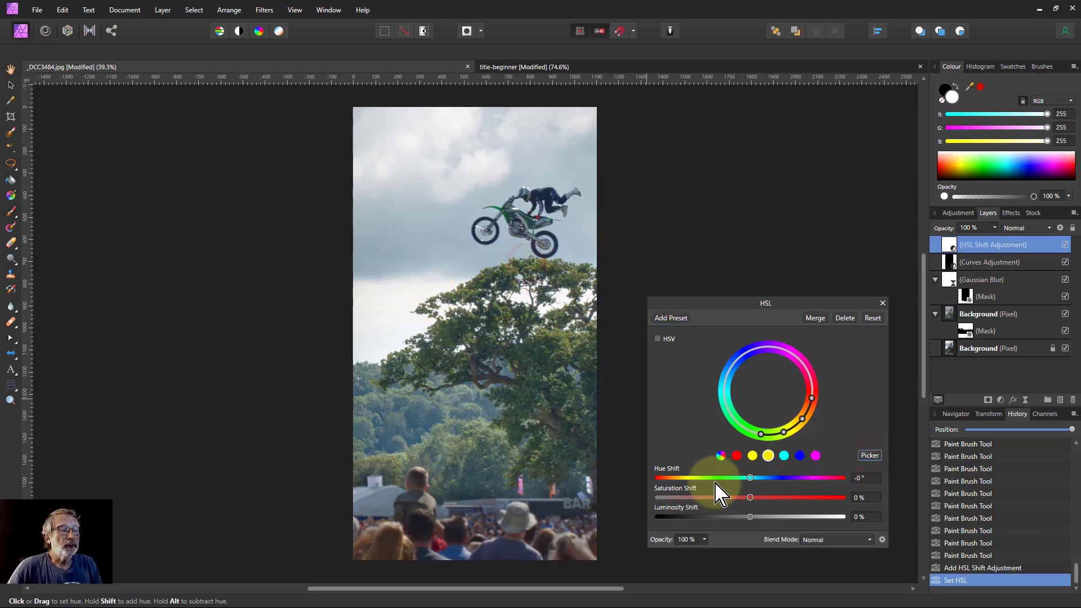
pyautogui.moveTo(752, 499); pyautogui.dragTo(822, 496)
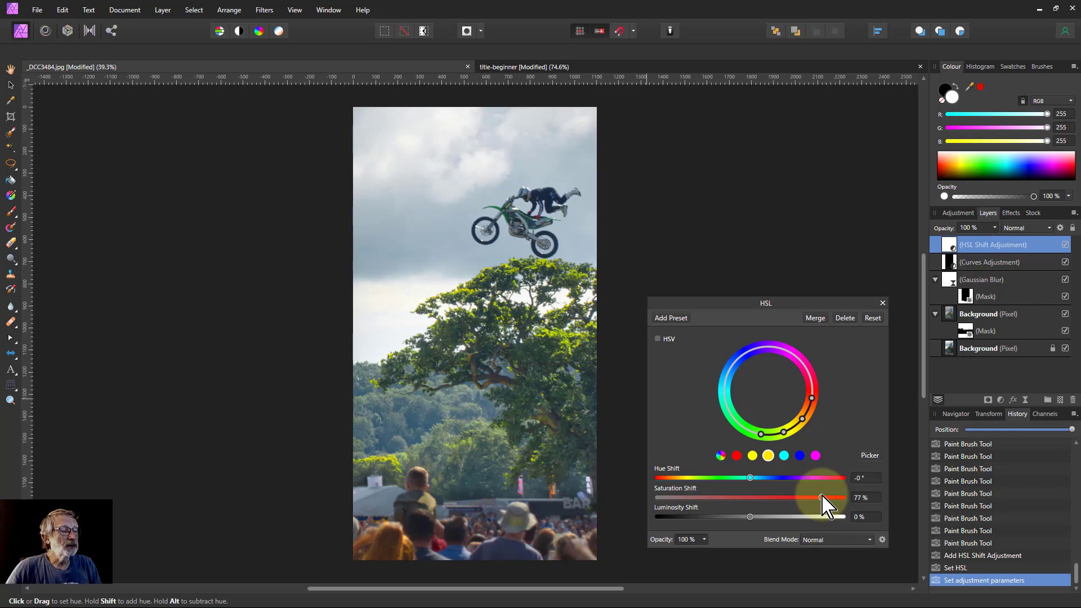
# Step: Resample the HSL colour range from several spots on the tree's foliage, ending on a yellow-green leaf area
pyautogui.click(870, 457)
pyautogui.click(515, 274)
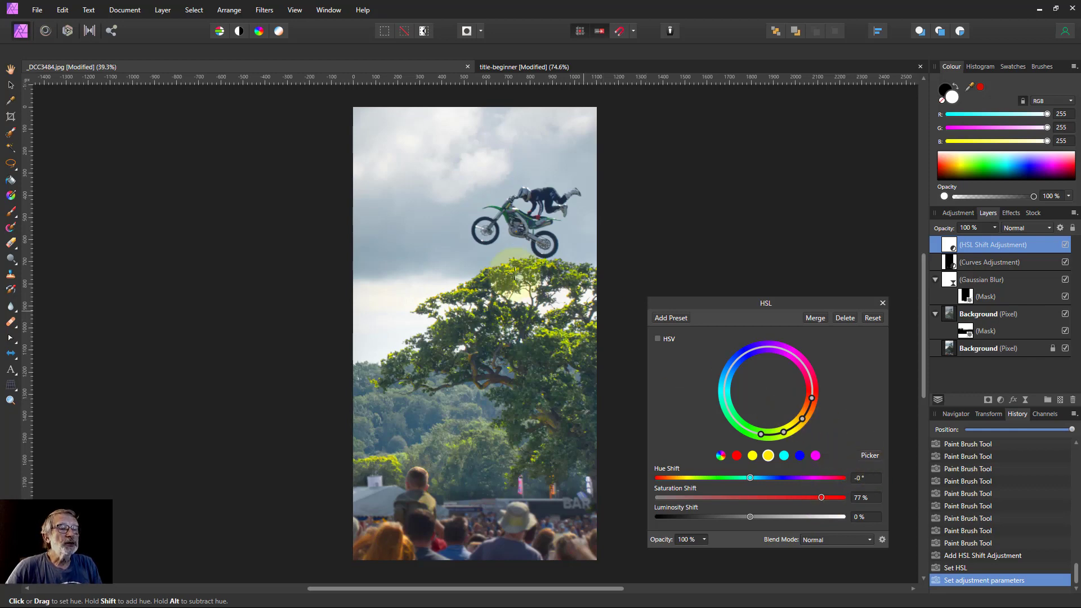
pyautogui.click(496, 285)
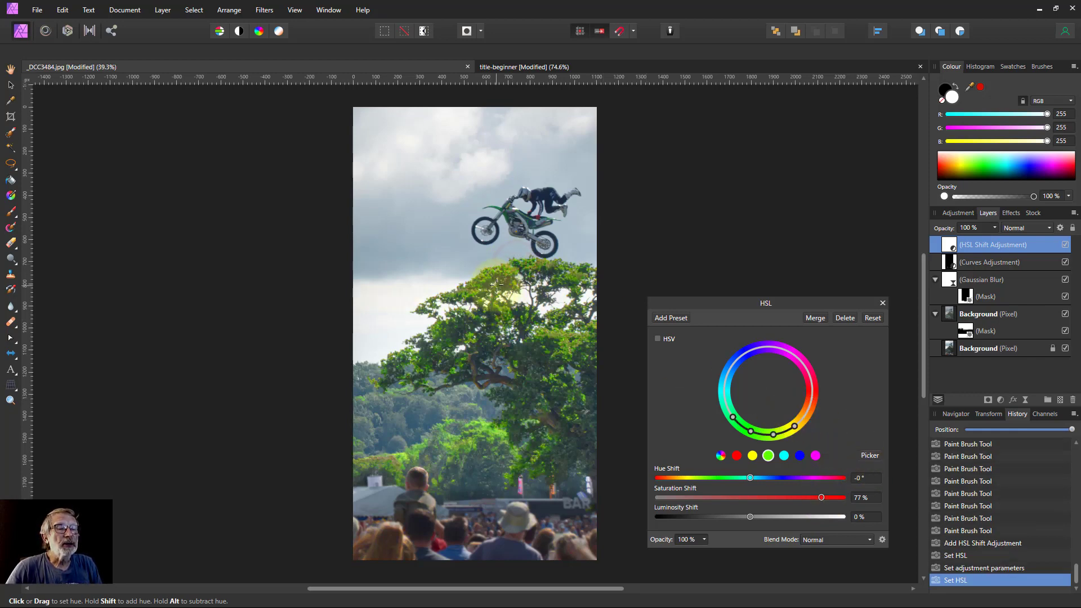
pyautogui.click(450, 322)
pyautogui.click(469, 291)
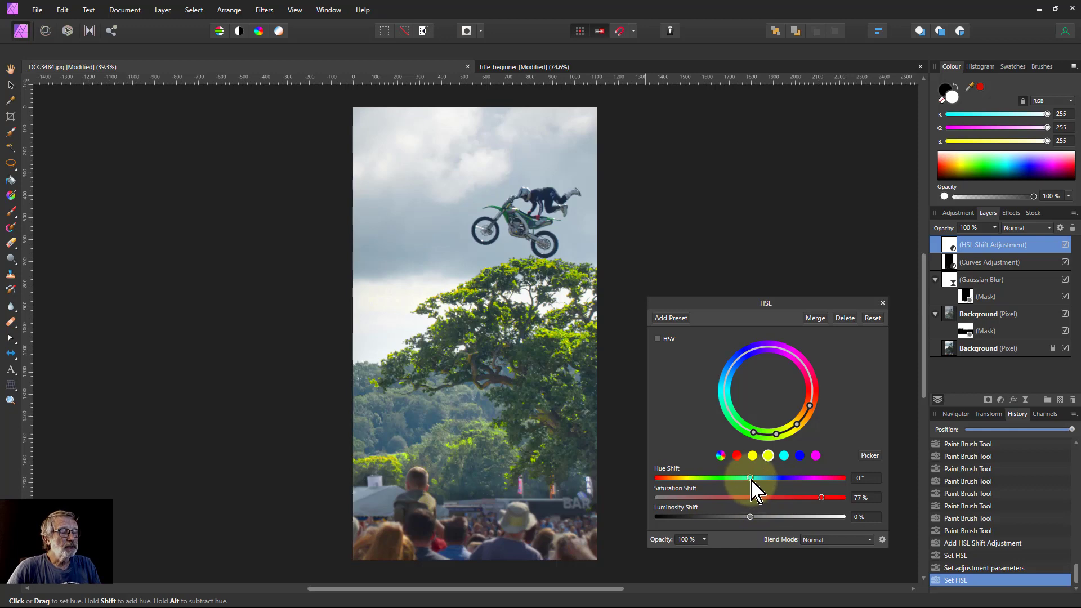
# Step: Set the sampled foliage range's hue shift to -7.1° and saturation shift to 46%, and close the HSL settings
pyautogui.moveTo(752, 479); pyautogui.dragTo(755, 479)
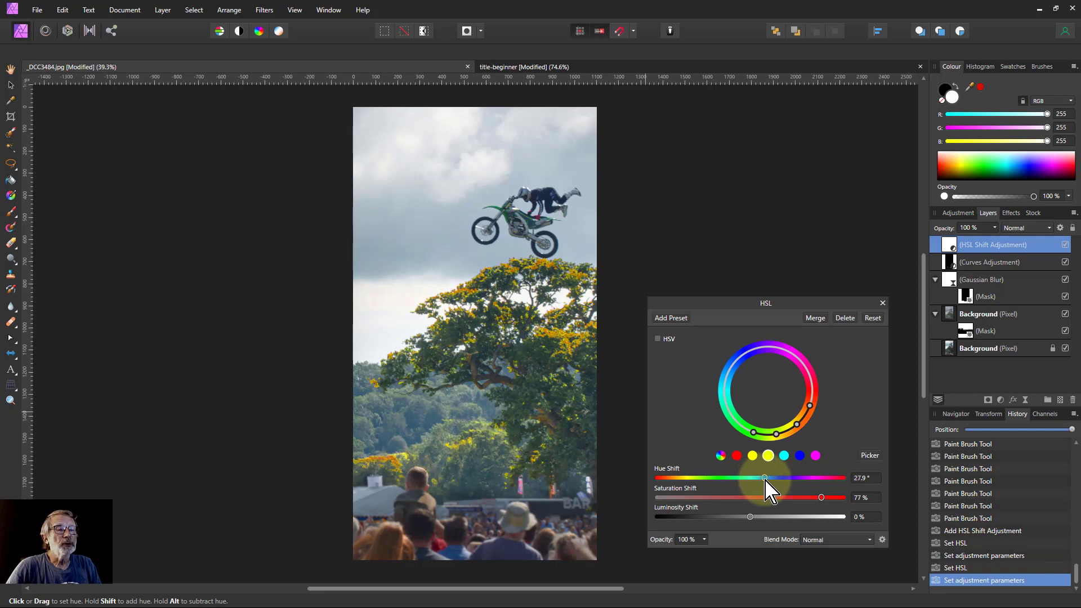
pyautogui.moveTo(764, 479); pyautogui.dragTo(755, 479)
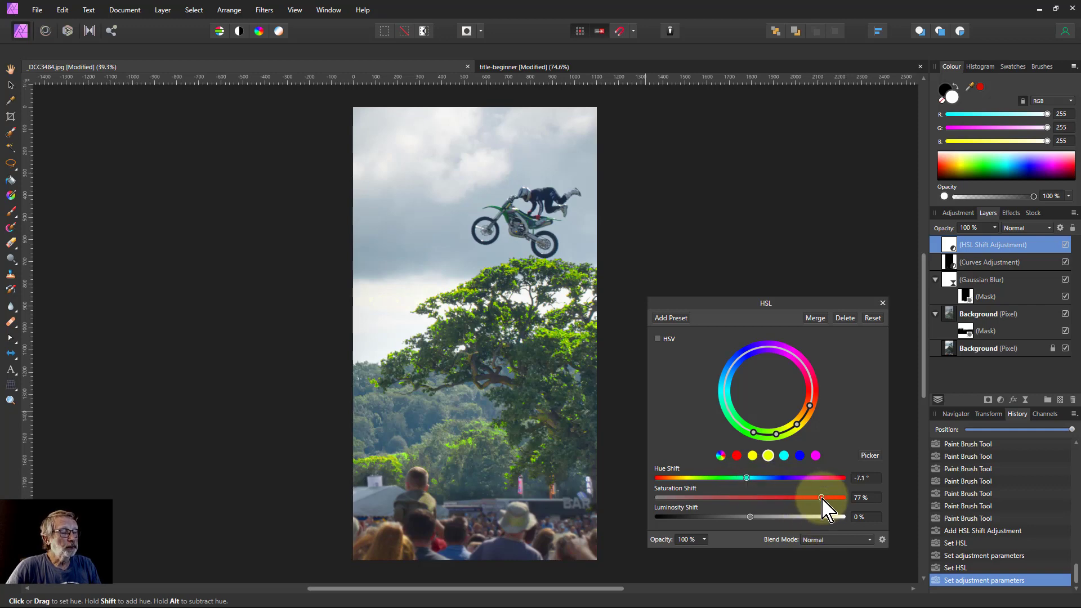
pyautogui.moveTo(815, 499); pyautogui.dragTo(778, 501)
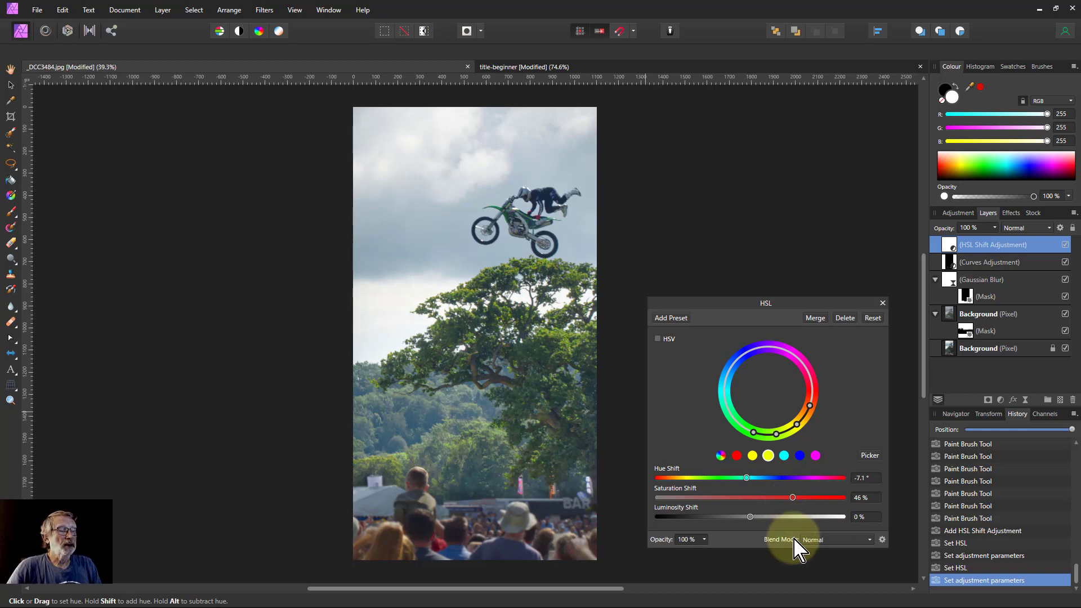
pyautogui.click(882, 303)
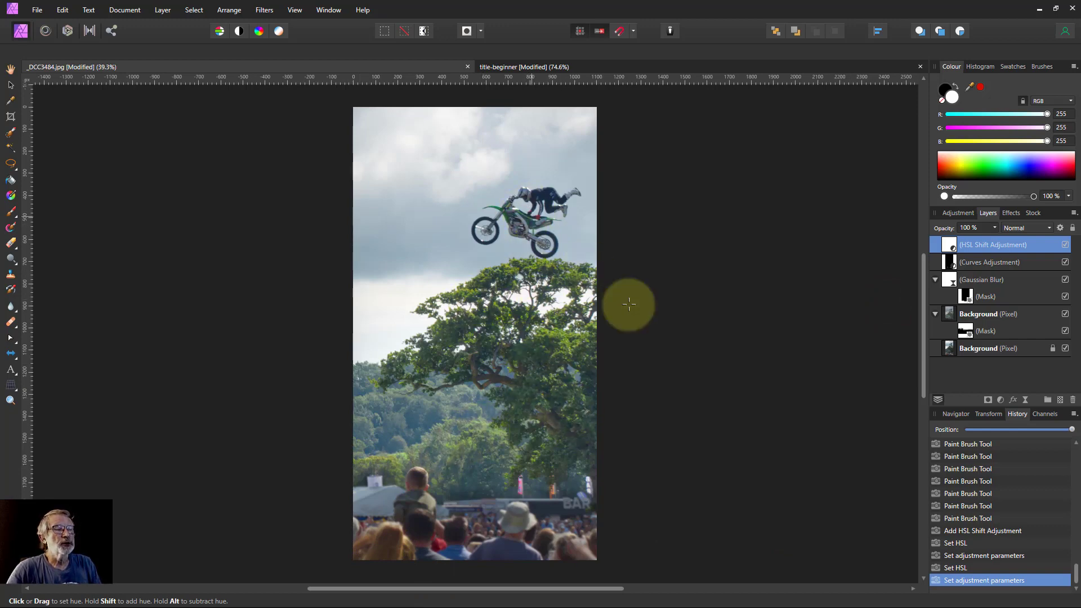
# Step: Set up the Paint Brush with 100% opacity and a width of about 300 px for editing the HSL mask
pyautogui.click(942, 100)
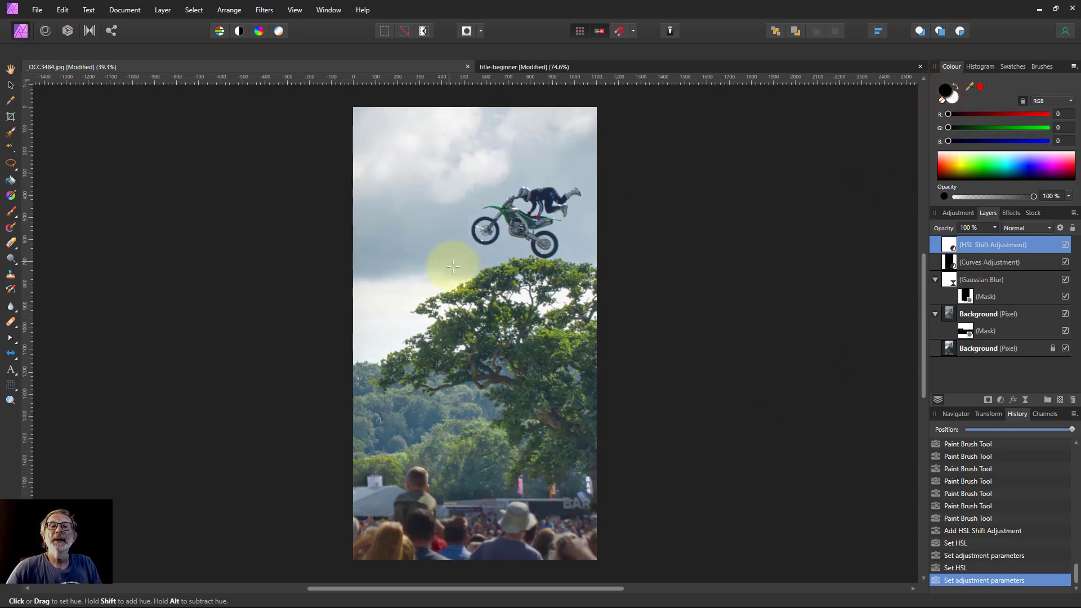
pyautogui.click(10, 211)
pyautogui.press('x')
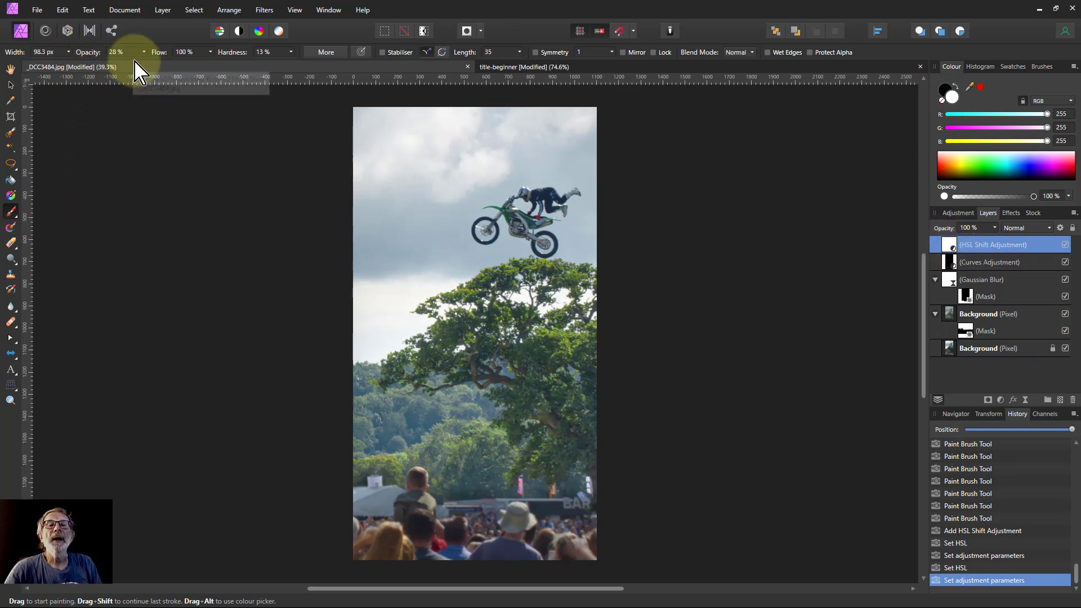
pyautogui.moveTo(145, 51); pyautogui.dragTo(270, 85)
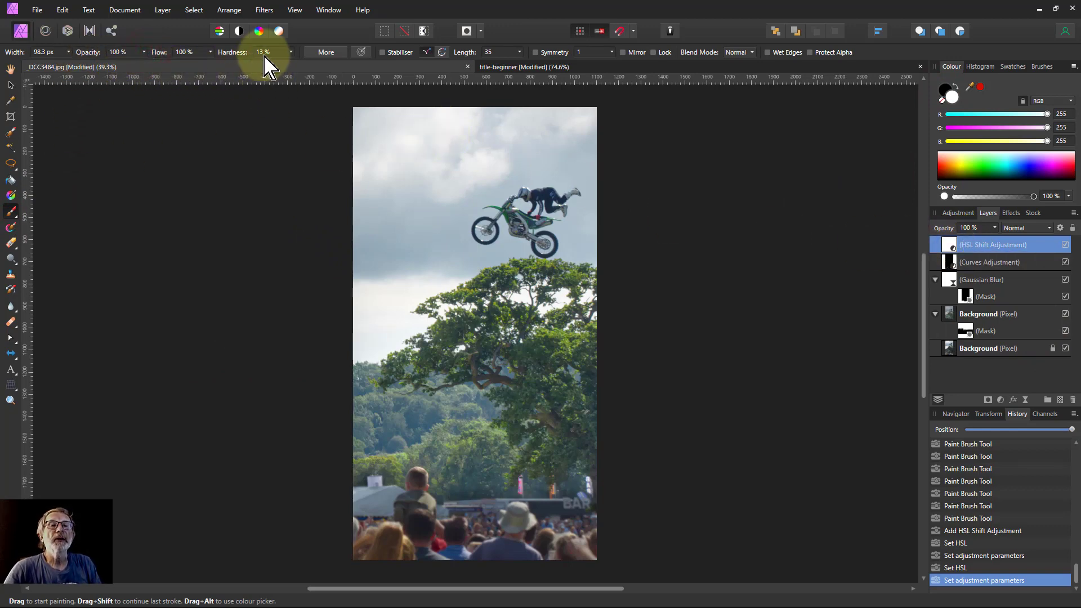
pyautogui.press(']')
pyautogui.press(']')
pyautogui.press(']')
pyautogui.press(']')
pyautogui.press(']')
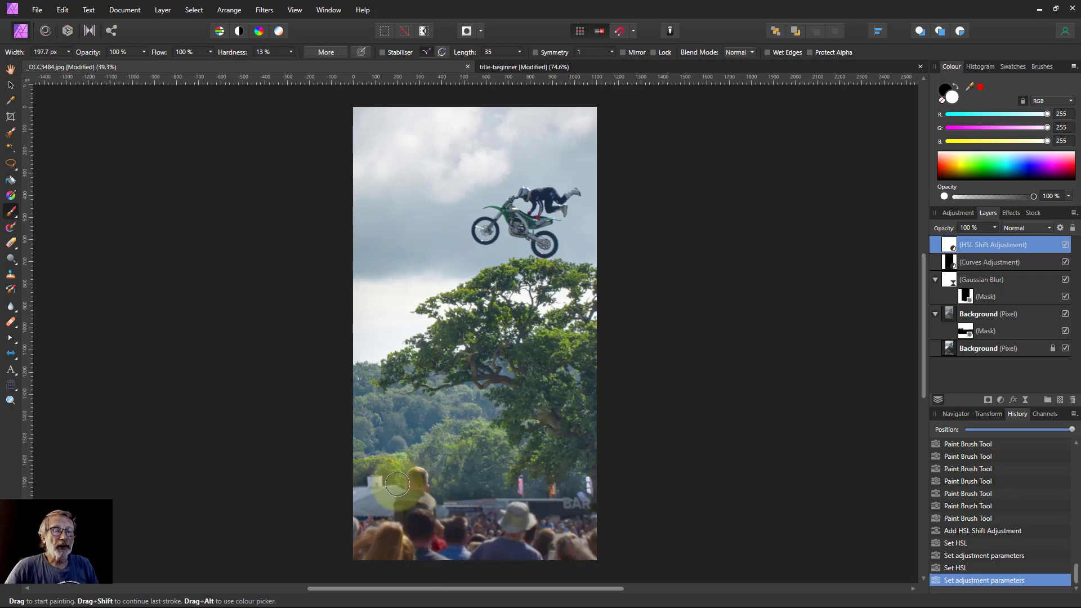
# Step: Paint black on the foliage HSL mask over the distant woodland and the foliage beneath the large tree
pyautogui.moveTo(396, 463); pyautogui.dragTo(384, 455)
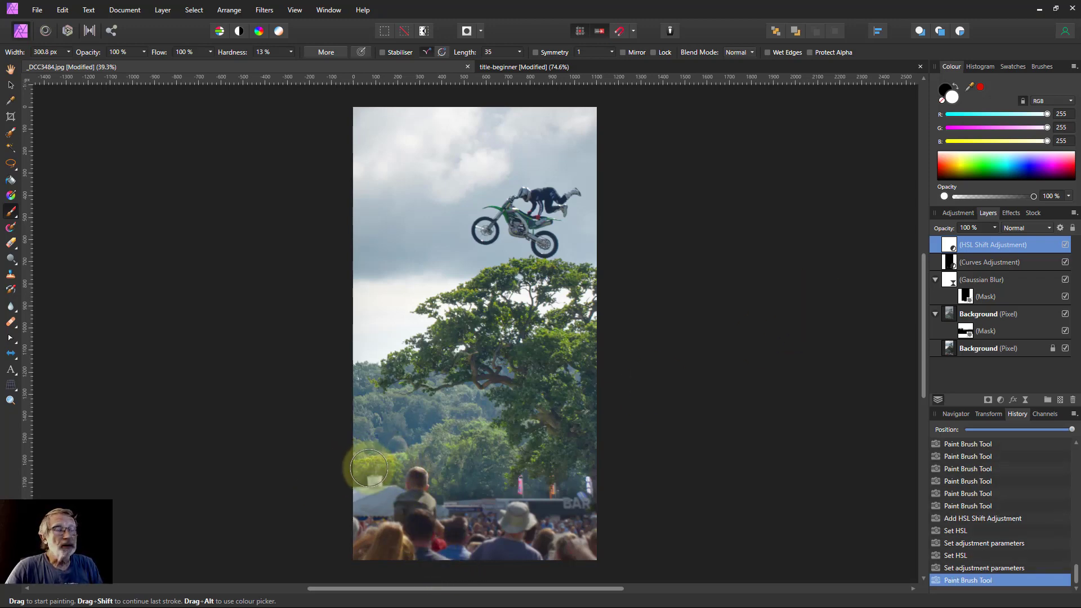
pyautogui.click(955, 86)
pyautogui.moveTo(347, 434)
pyautogui.mouseDown()
pyautogui.moveTo(372, 452)
pyautogui.moveTo(359, 474)
pyautogui.moveTo(418, 453)
pyautogui.moveTo(406, 466)
pyautogui.moveTo(368, 472)
pyautogui.moveTo(455, 438)
pyautogui.mouseUp()
pyautogui.moveTo(444, 471)
pyautogui.mouseDown()
pyautogui.moveTo(459, 444)
pyautogui.moveTo(476, 443)
pyautogui.moveTo(469, 435)
pyautogui.moveTo(475, 486)
pyautogui.moveTo(445, 477)
pyautogui.moveTo(465, 456)
pyautogui.moveTo(439, 440)
pyautogui.moveTo(315, 448)
pyautogui.mouseUp()
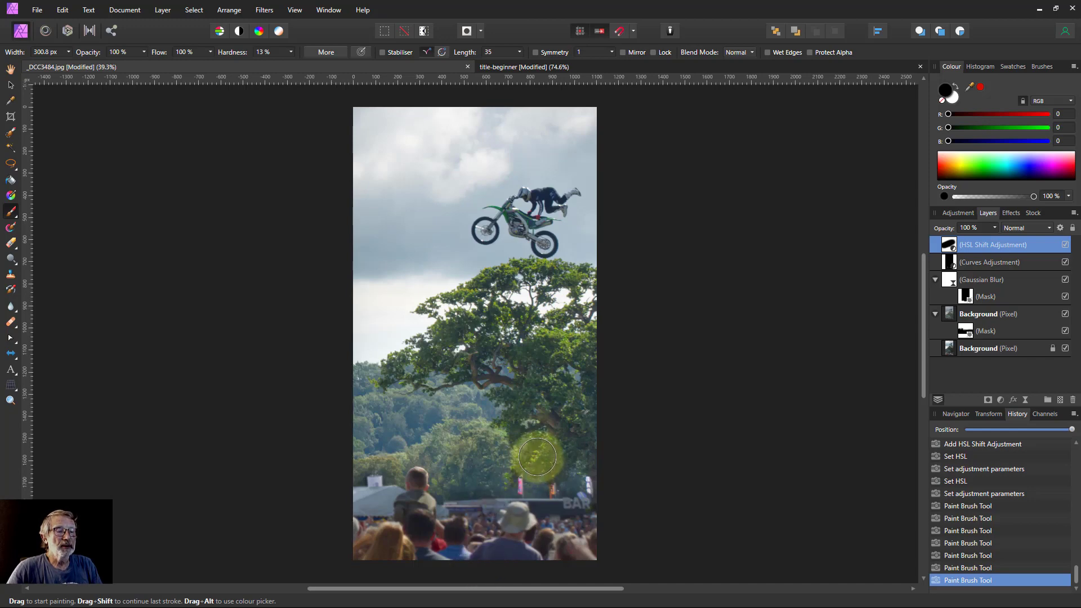
pyautogui.click(537, 457)
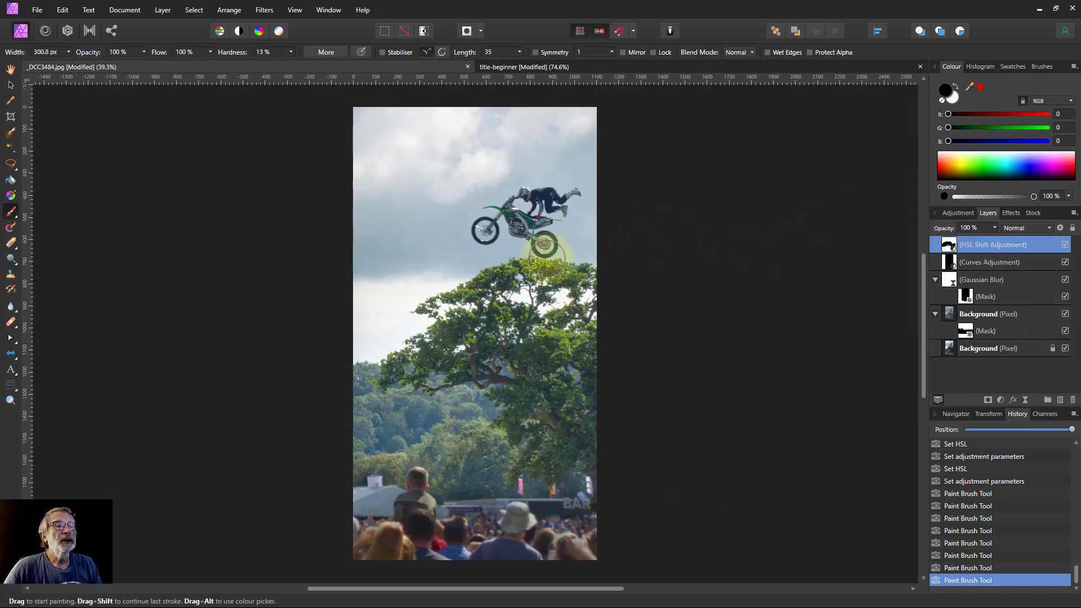
# Step: Add another HSL adjustment, retarget its green range to the motorbike's green bodywork, and set that range's hue shift to -180°
pyautogui.scroll(5, 514, 225)
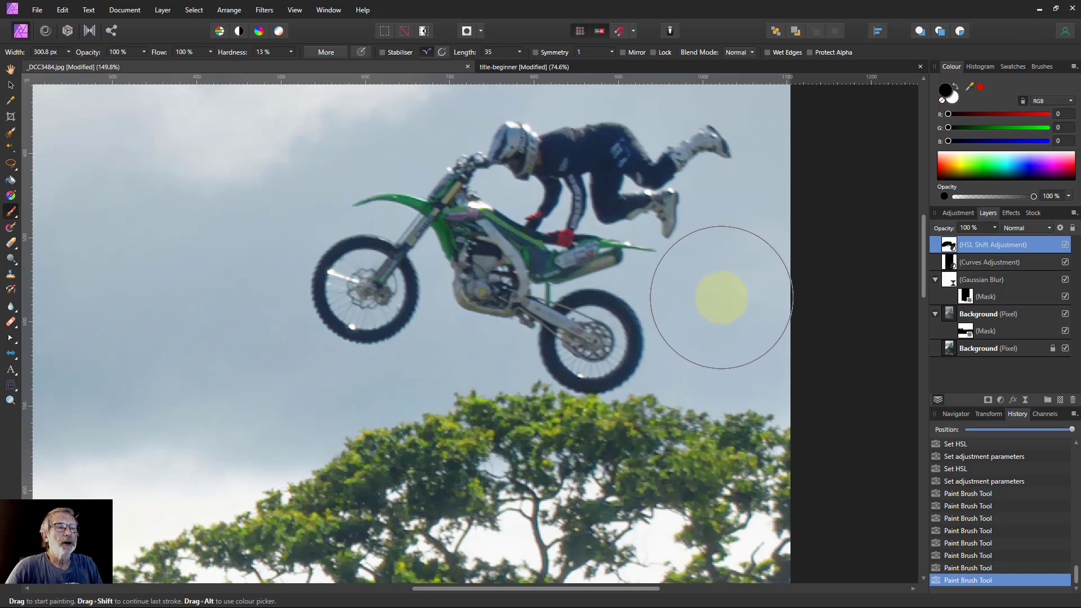
pyautogui.click(1001, 400)
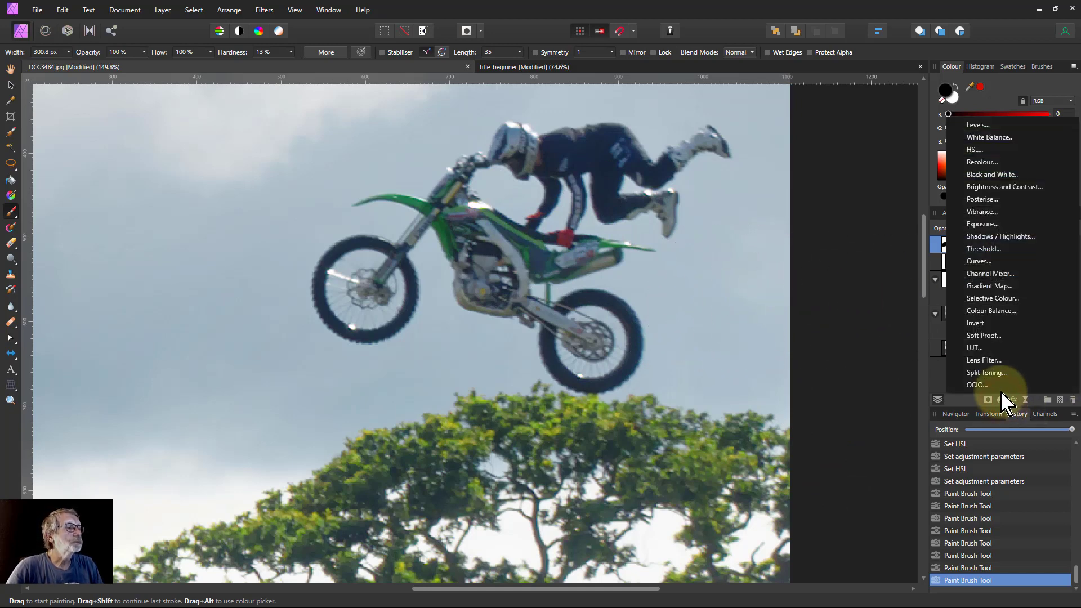
pyautogui.click(980, 149)
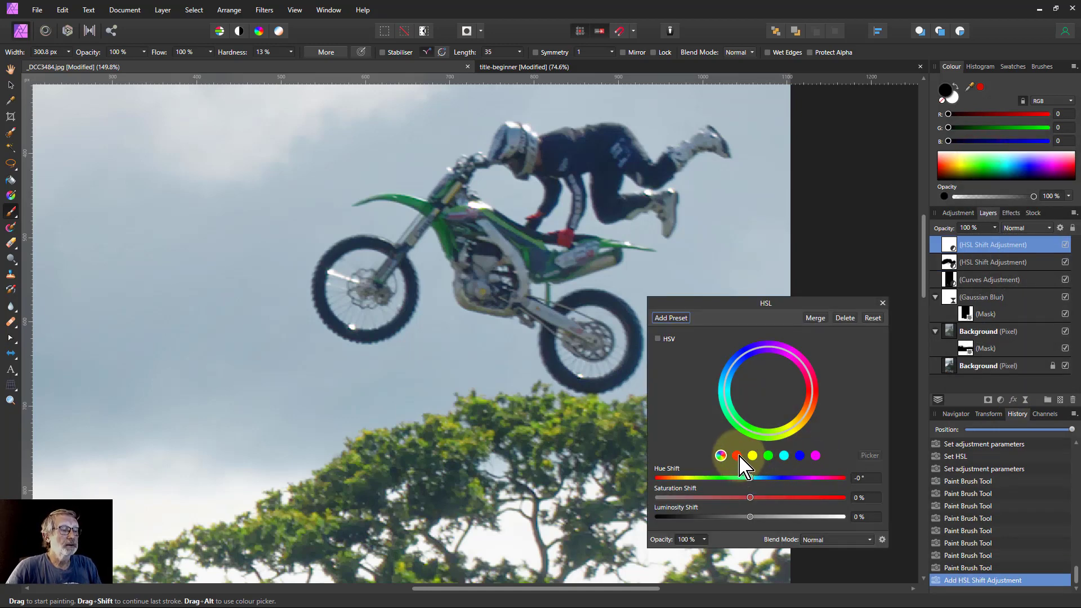
pyautogui.click(738, 457)
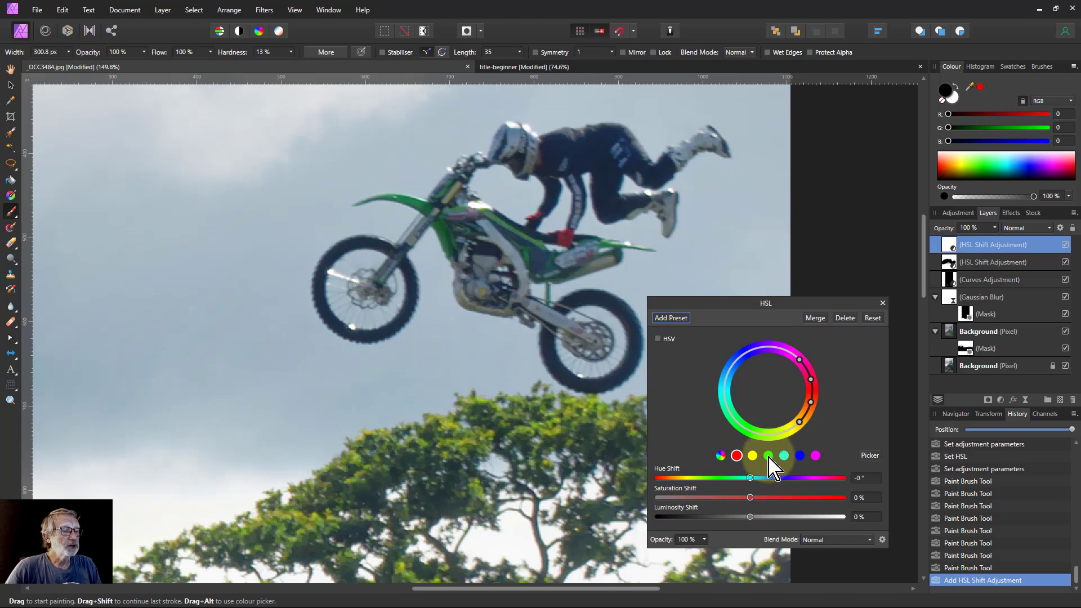
pyautogui.click(769, 456)
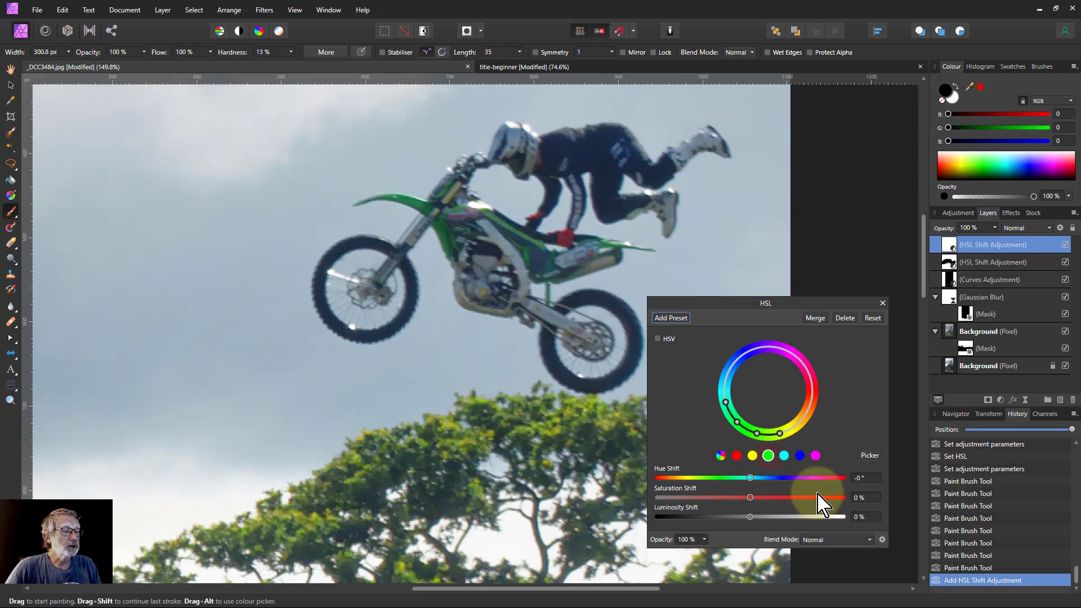
pyautogui.click(872, 457)
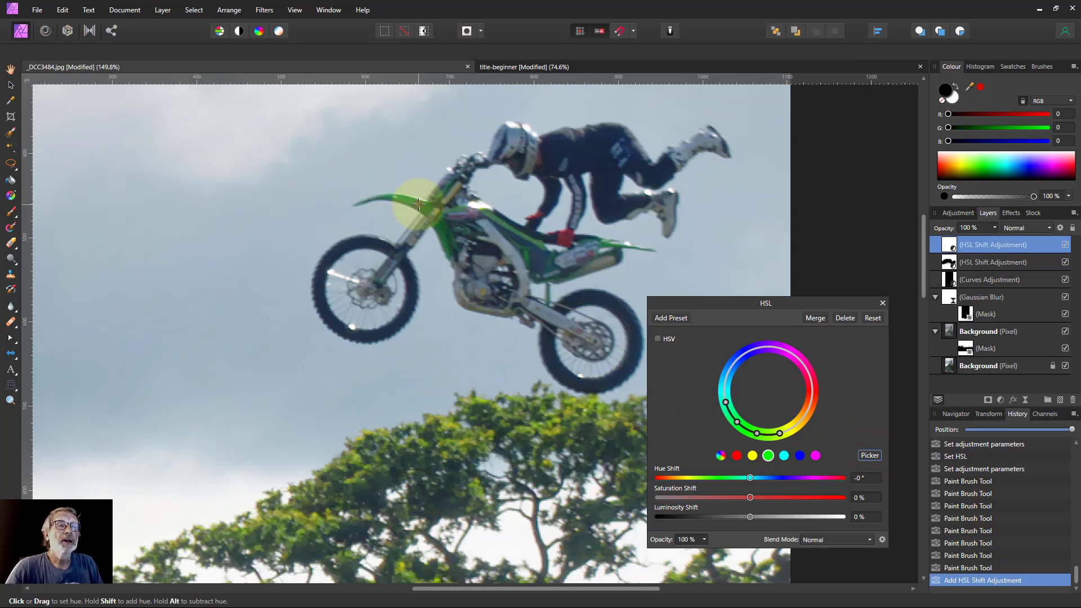
pyautogui.moveTo(418, 204); pyautogui.dragTo(462, 231)
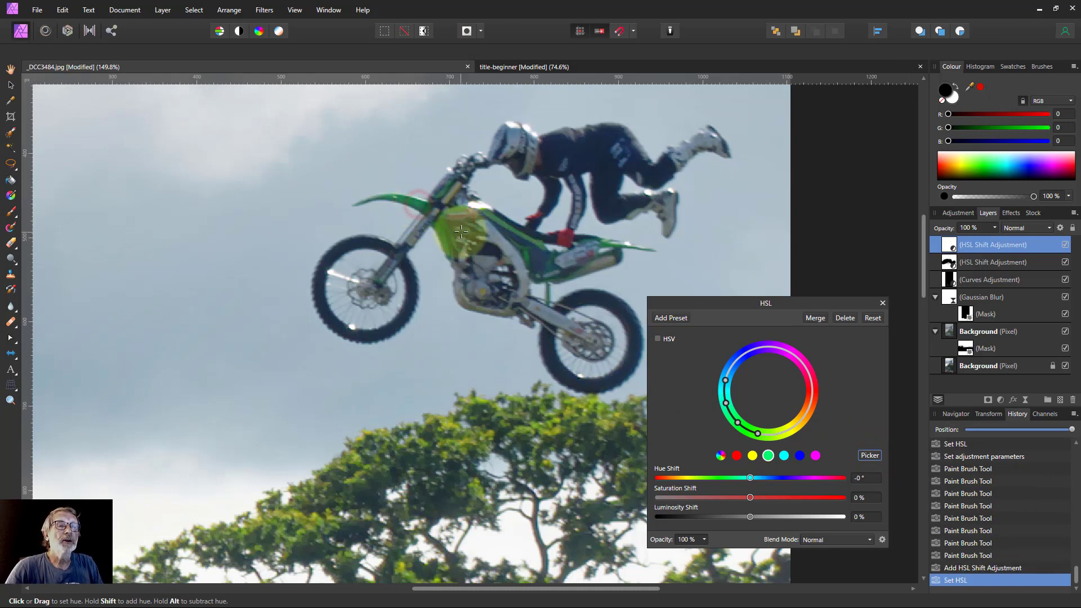
pyautogui.click(736, 421)
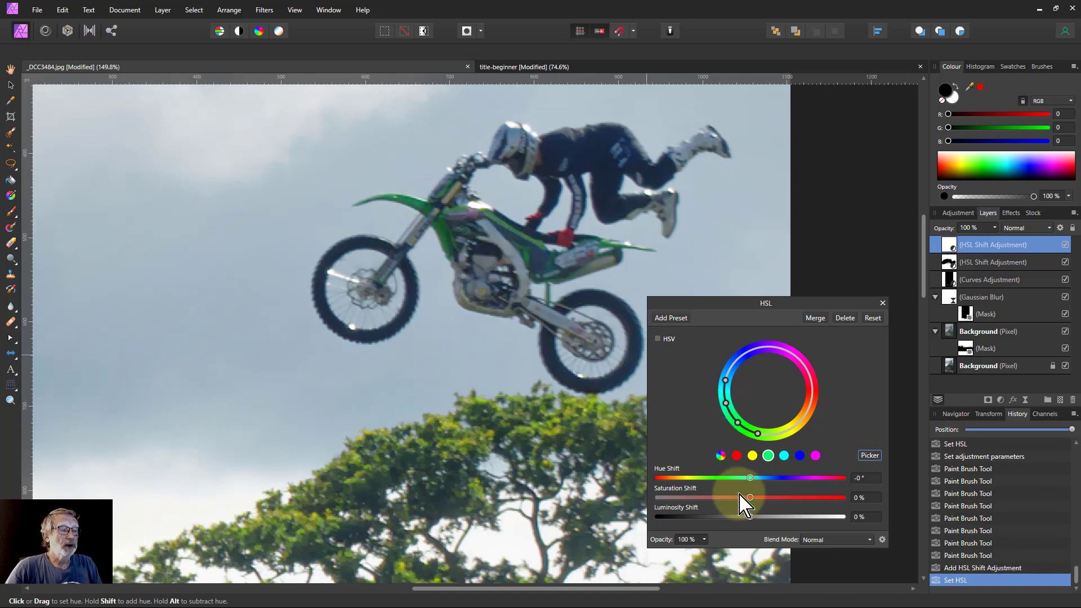
pyautogui.moveTo(754, 479); pyautogui.dragTo(595, 483)
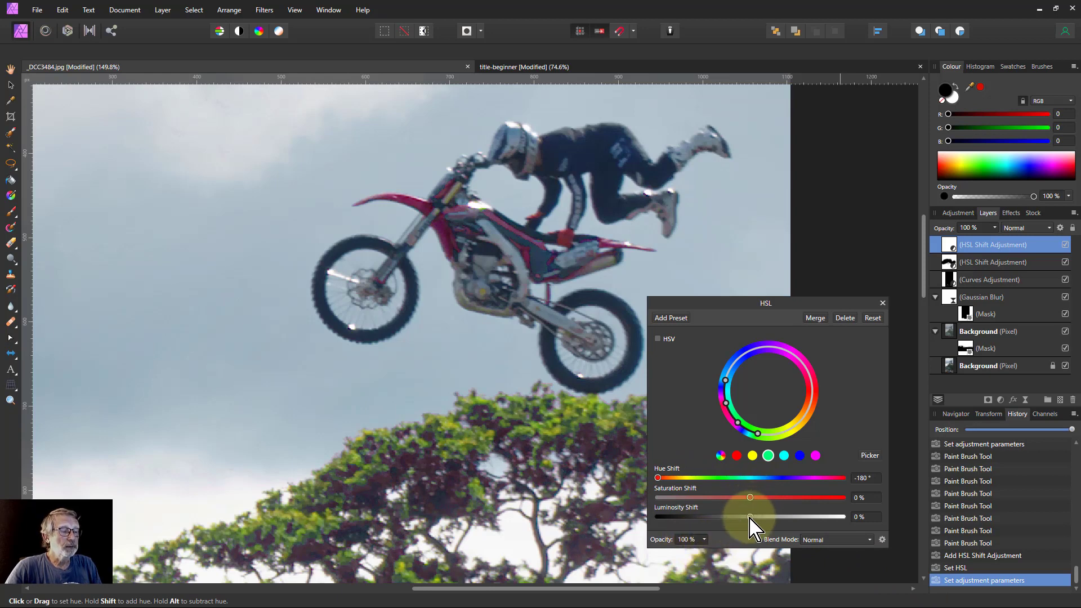
pyautogui.moveTo(760, 518)
pyautogui.mouseDown()
pyautogui.moveTo(778, 520)
pyautogui.moveTo(737, 518)
pyautogui.moveTo(750, 518)
pyautogui.mouseUp()
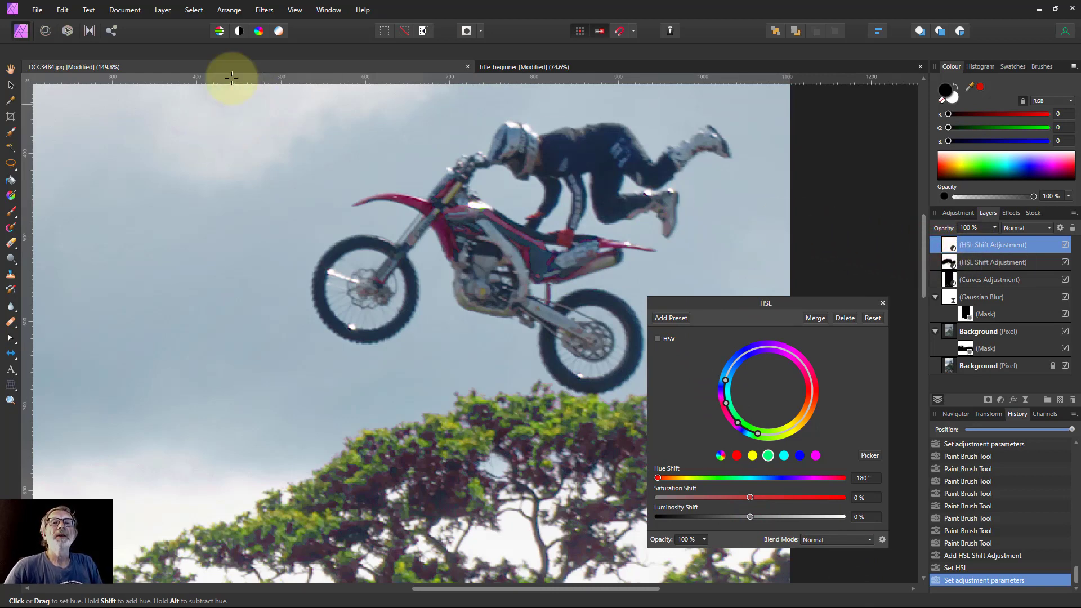
# Step: Invert the new HSL adjustment's mask, paint white over the motorbike's bodywork, and close the HSL settings
pyautogui.click(163, 10)
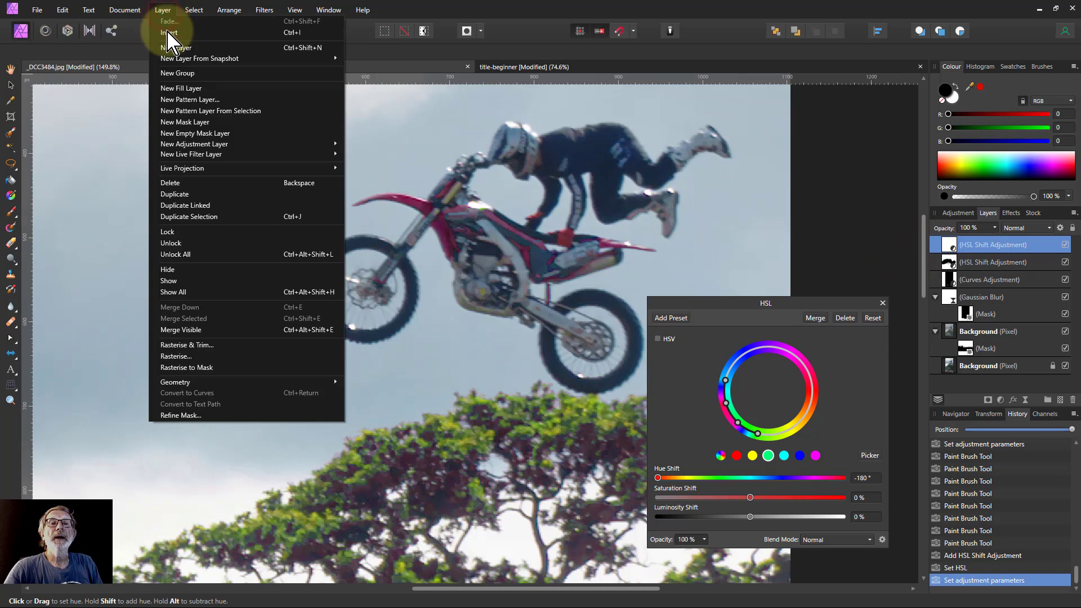
pyautogui.click(168, 32)
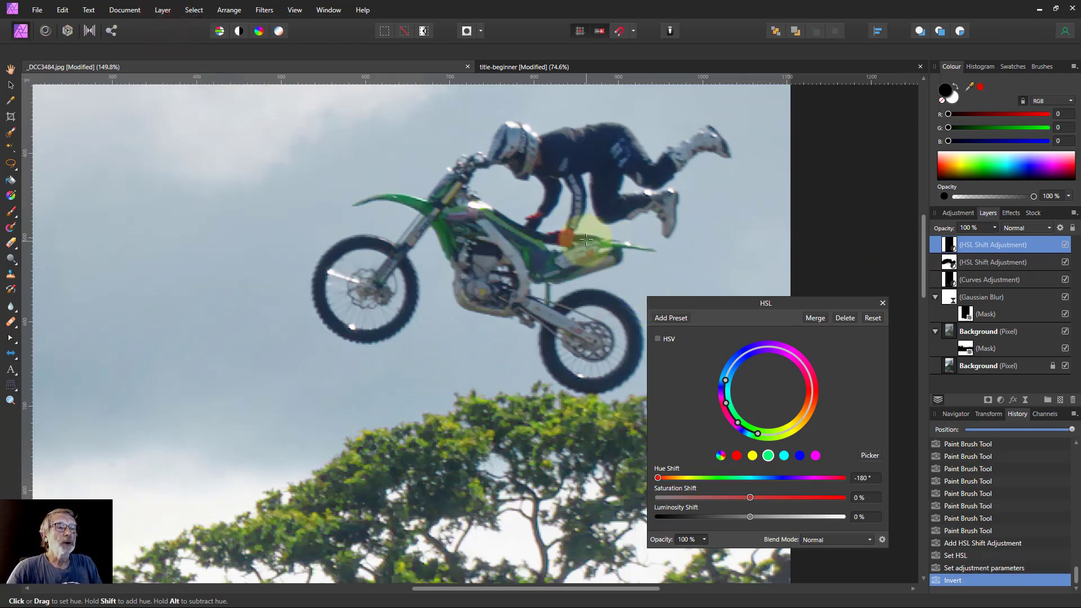
pyautogui.click(10, 213)
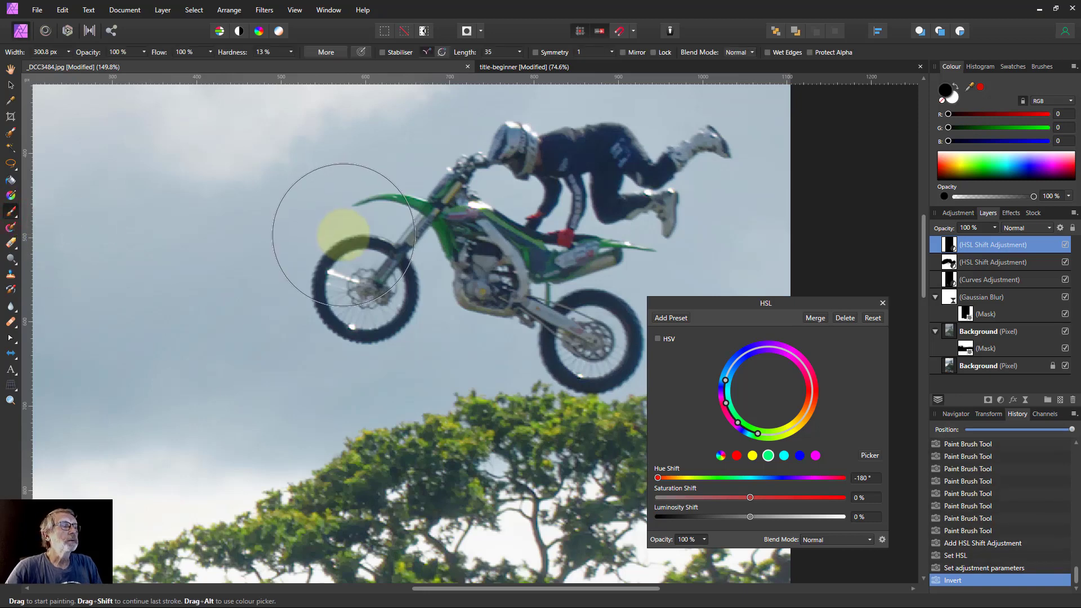
pyautogui.click(956, 86)
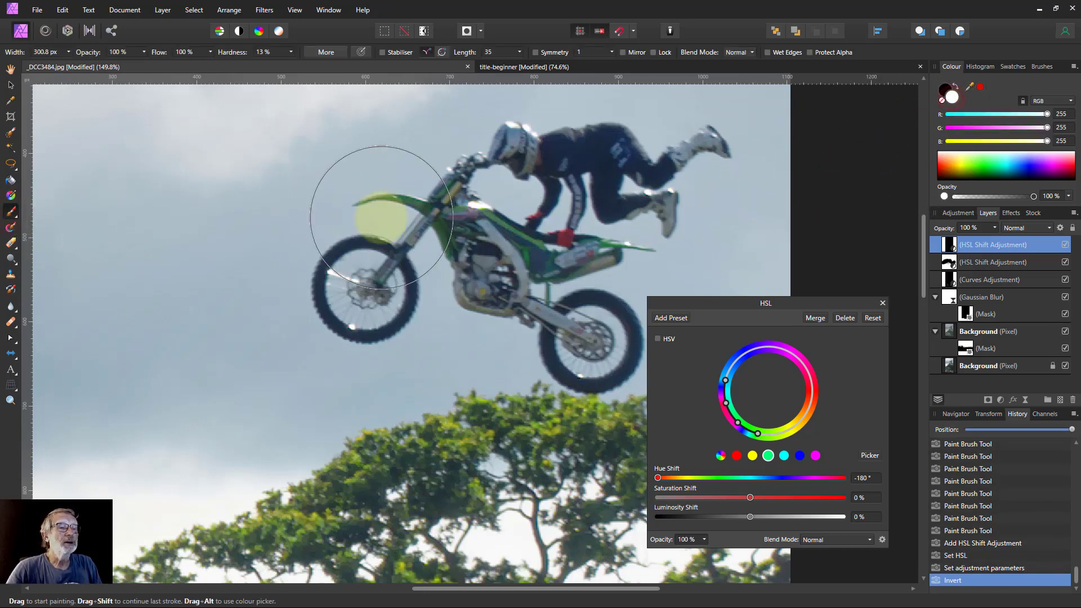
pyautogui.moveTo(381, 217)
pyautogui.mouseDown()
pyautogui.moveTo(390, 221)
pyautogui.moveTo(367, 205)
pyautogui.moveTo(430, 217)
pyautogui.moveTo(458, 239)
pyautogui.moveTo(632, 251)
pyautogui.moveTo(615, 272)
pyautogui.mouseUp()
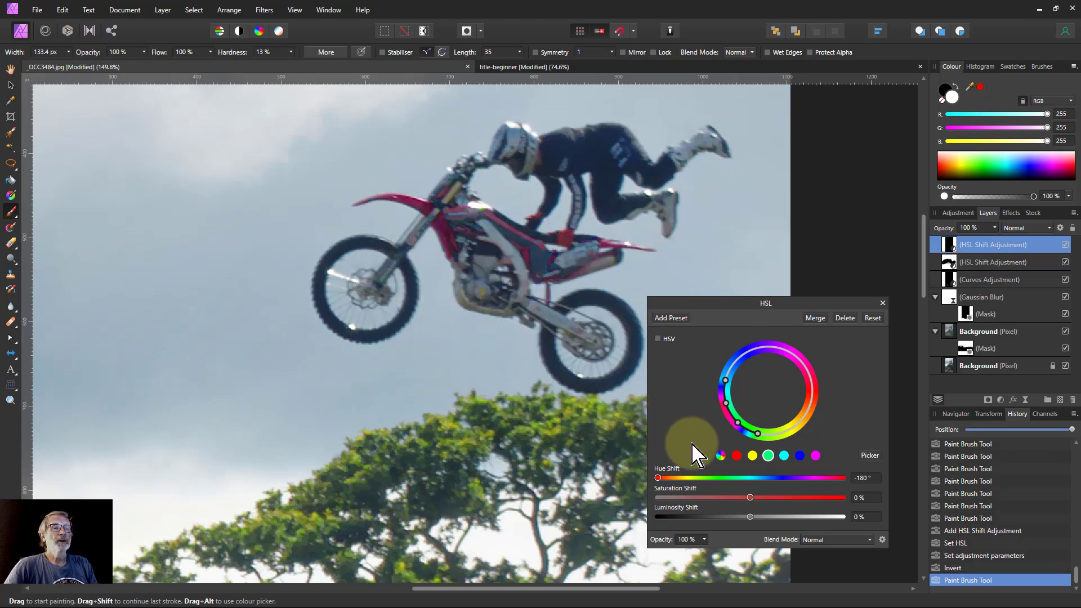
pyautogui.click(883, 303)
pyautogui.hotkey('ctrl', '0')
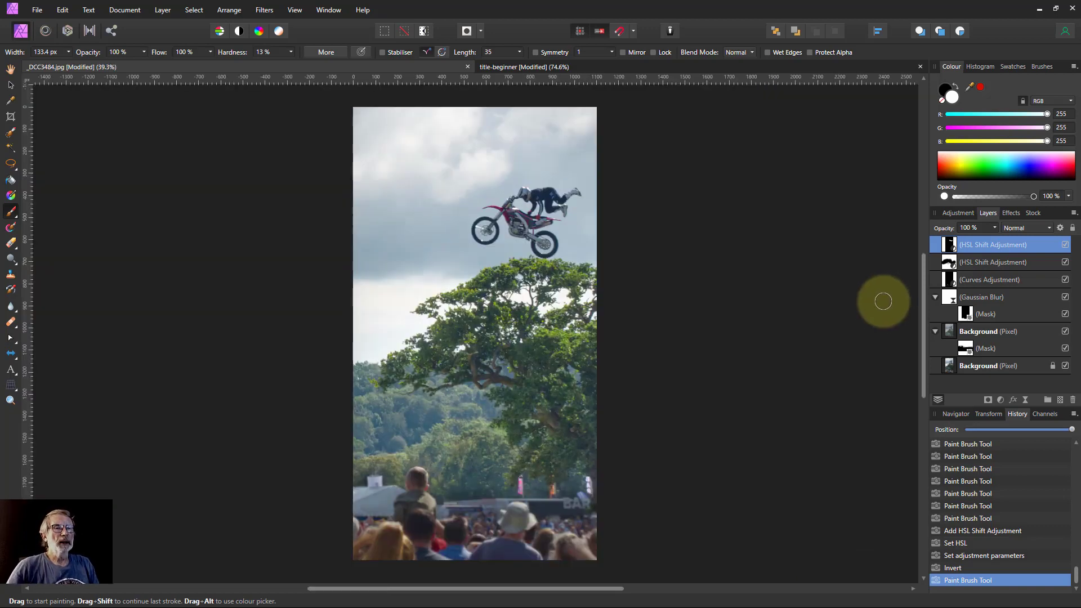
# Step: Add a new pixel layer and prepare a black brush at 30% opacity, enlarged to about 944 px
pyautogui.click(1061, 400)
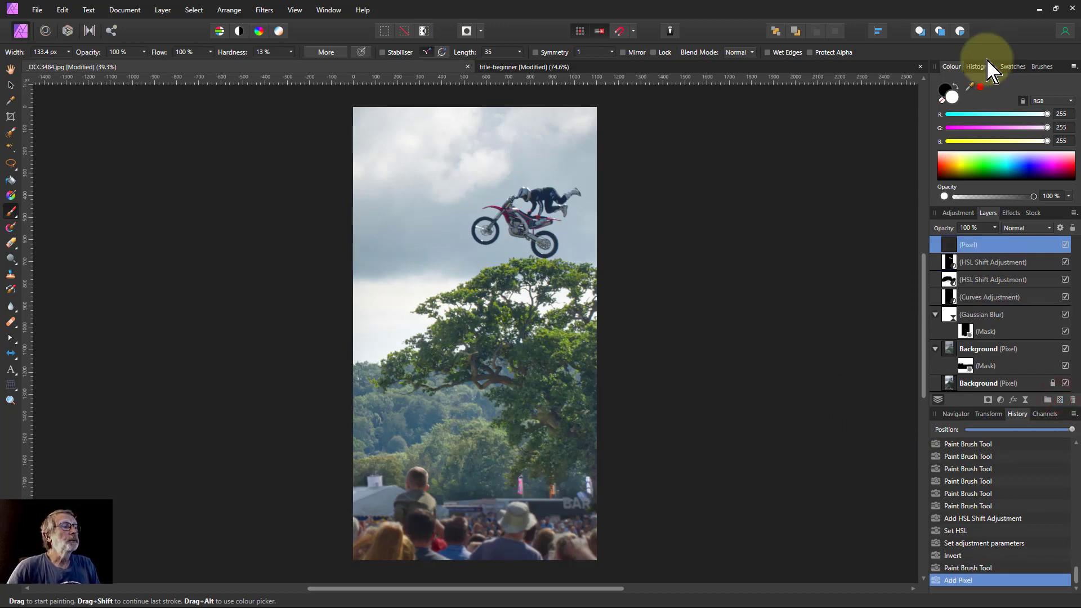
pyautogui.click(946, 90)
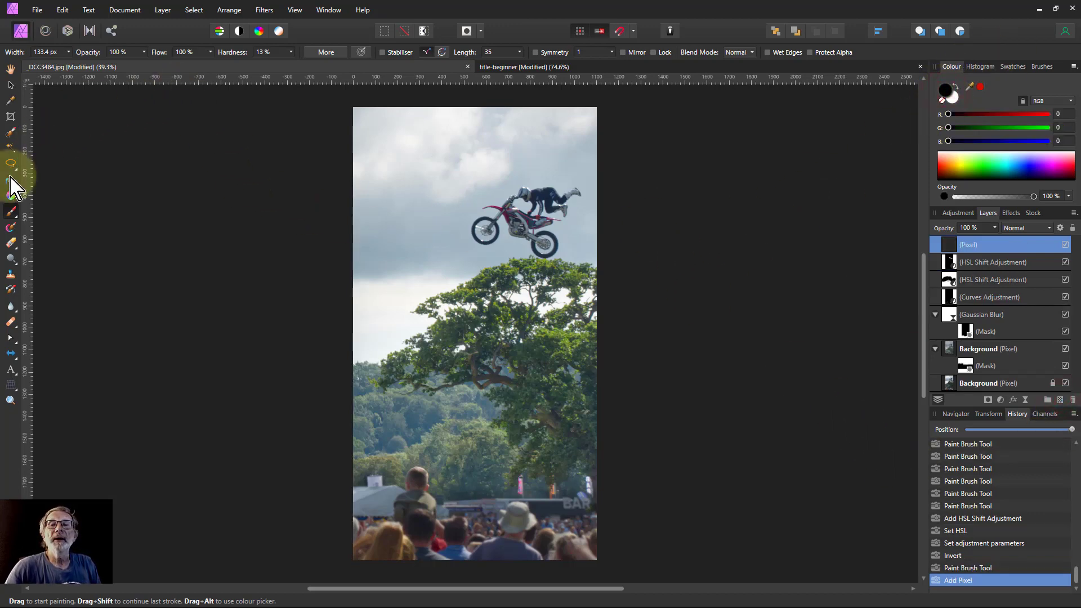
pyautogui.click(144, 52)
pyautogui.moveTo(142, 64); pyautogui.dragTo(103, 65)
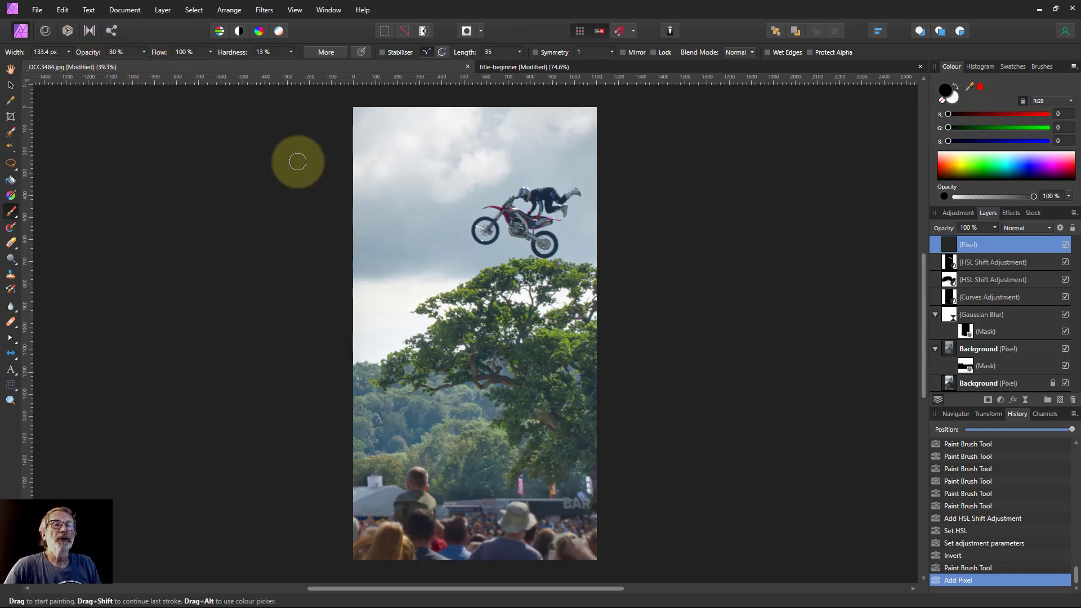
pyautogui.press(']')
pyautogui.press(']')
pyautogui.press(']')
pyautogui.press(']')
pyautogui.press(']')
pyautogui.press(']')
pyautogui.press(']')
pyautogui.press(']')
pyautogui.press(']')
pyautogui.press(']')
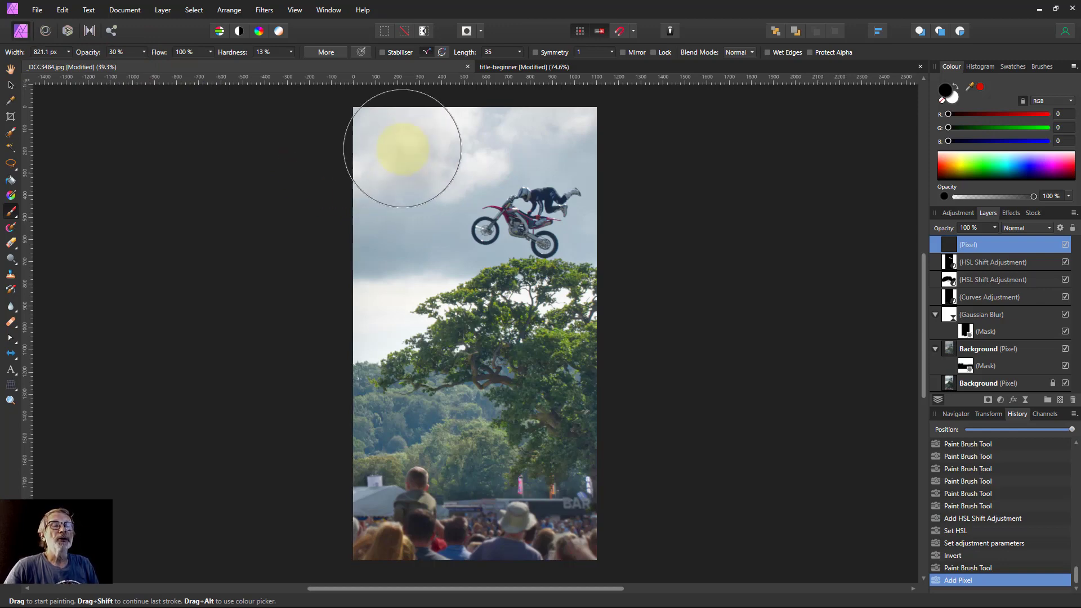
# Step: Try darkening the sky with broad black strokes at 30% opacity, and undo them
pyautogui.moveTo(352, 136)
pyautogui.mouseDown()
pyautogui.moveTo(556, 107)
pyautogui.moveTo(387, 191)
pyautogui.moveTo(685, 243)
pyautogui.mouseUp()
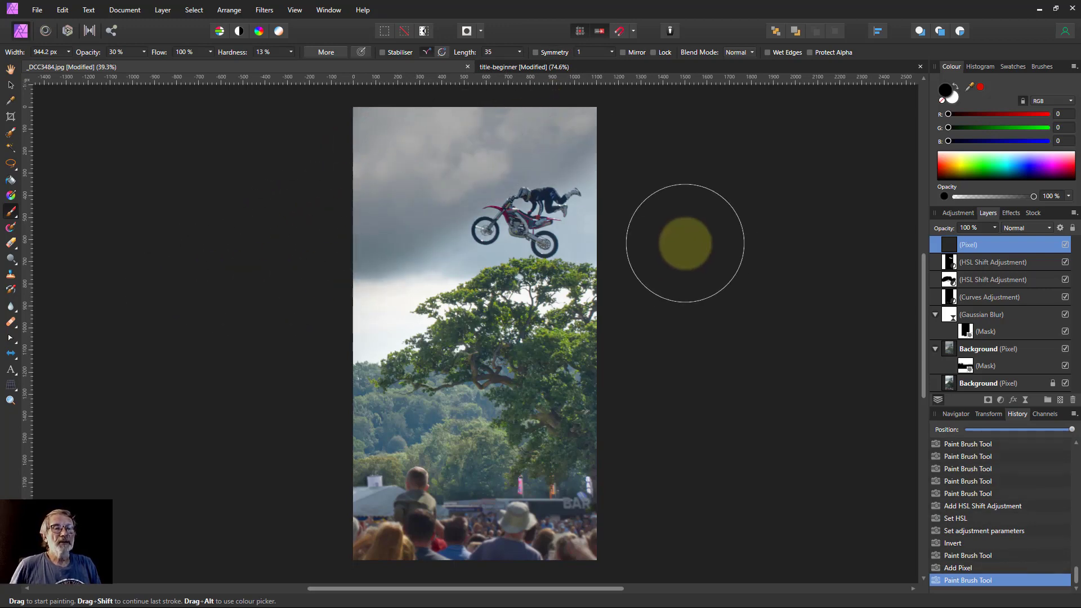
pyautogui.hotkey('ctrl', 'z')
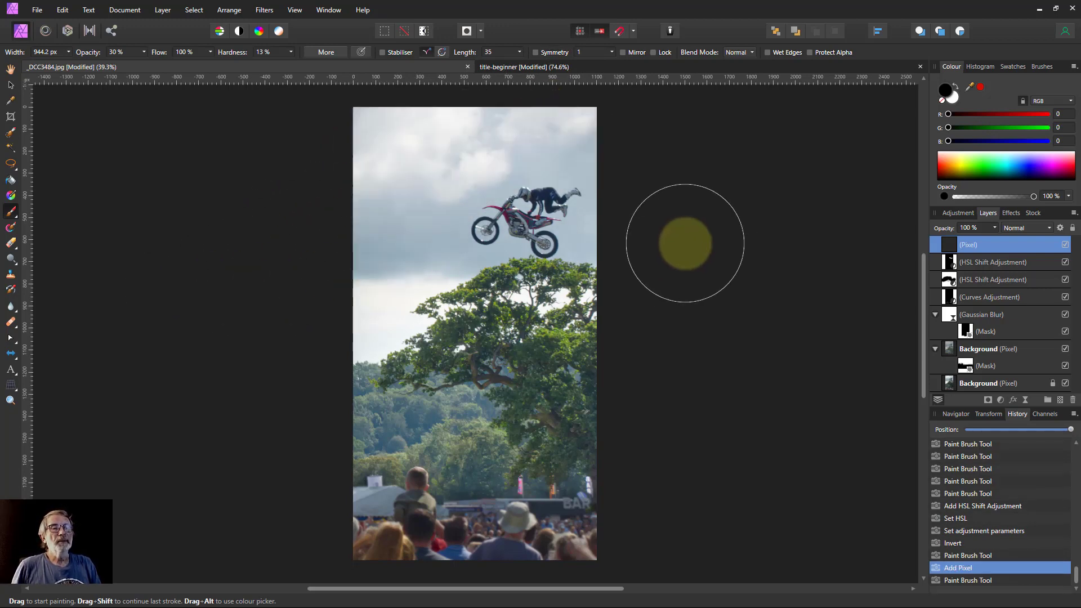
# Step: Set the brush to 12% opacity and 0% hardness, and paint black lightly over the clouds in the upper sky
pyautogui.click(144, 52)
pyautogui.moveTo(149, 68)
pyautogui.mouseDown()
pyautogui.moveTo(109, 73)
pyautogui.moveTo(138, 68)
pyautogui.mouseUp()
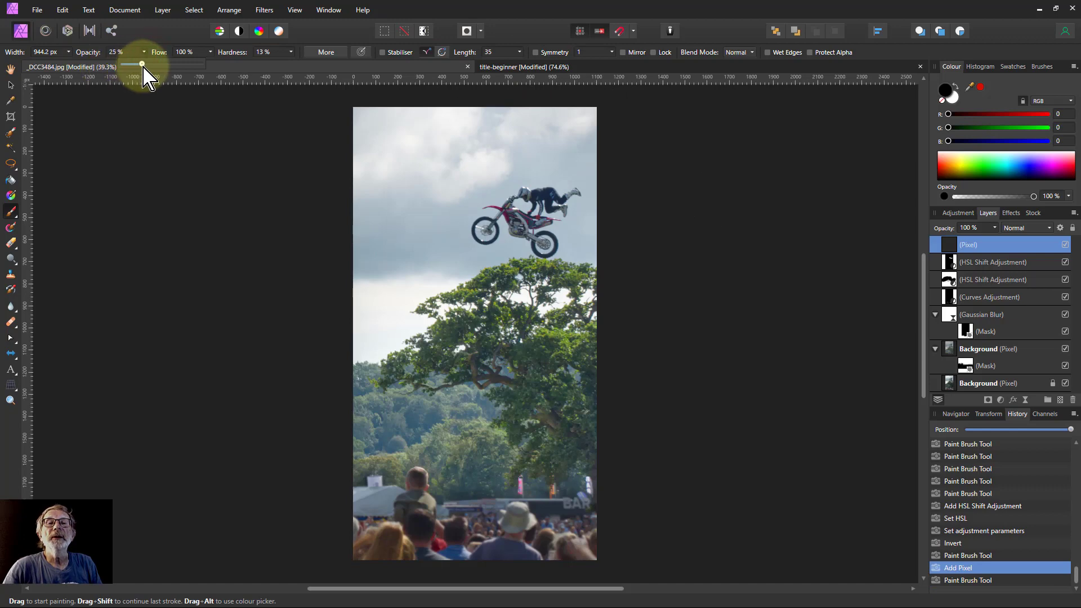
pyautogui.moveTo(290, 52); pyautogui.dragTo(252, 74)
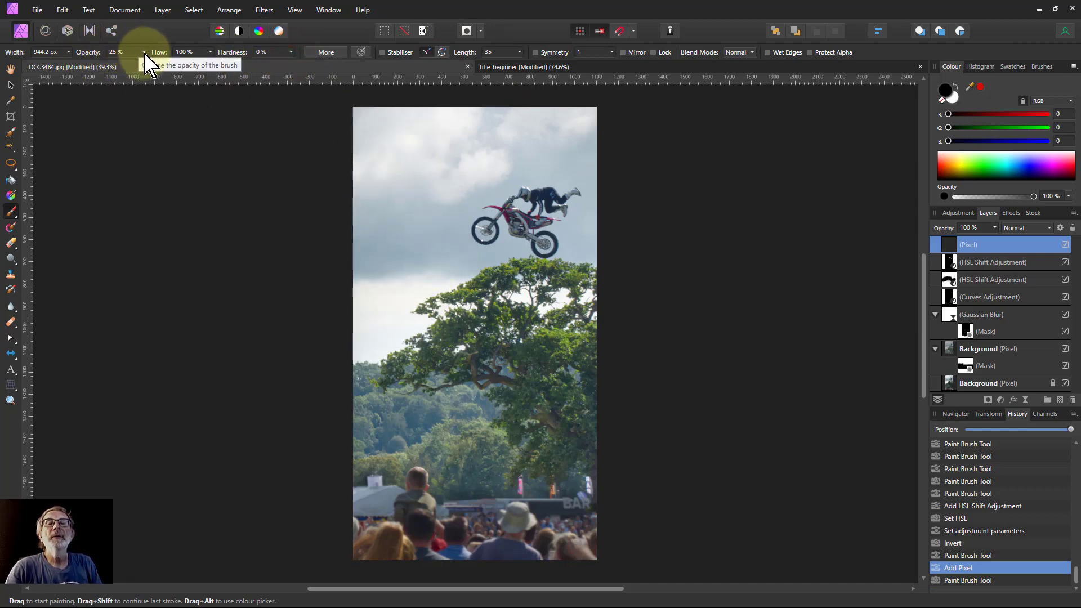
pyautogui.moveTo(145, 52); pyautogui.dragTo(134, 67)
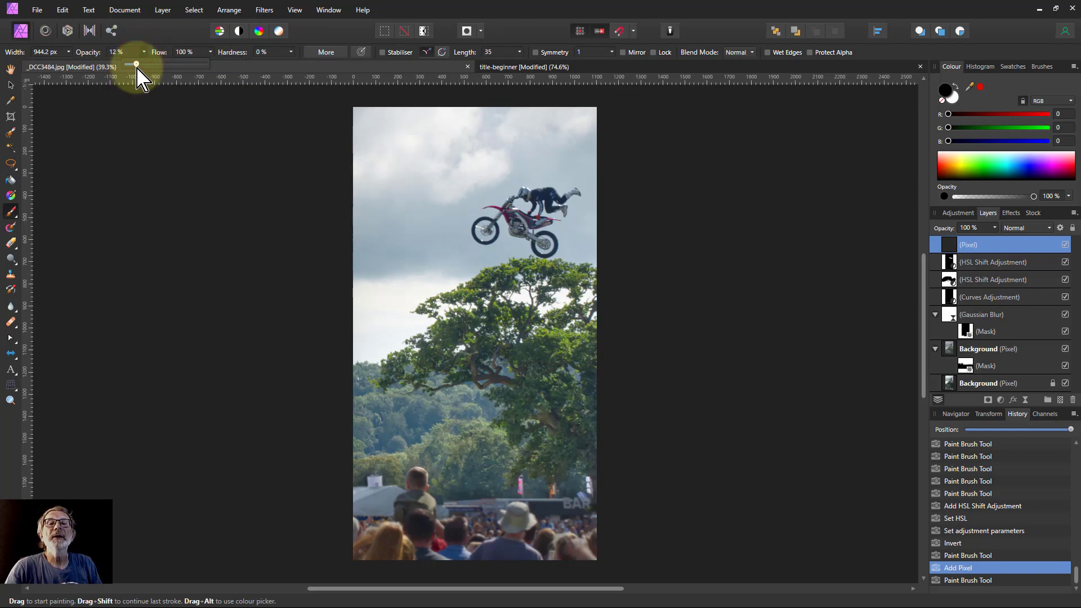
pyautogui.click(569, 113)
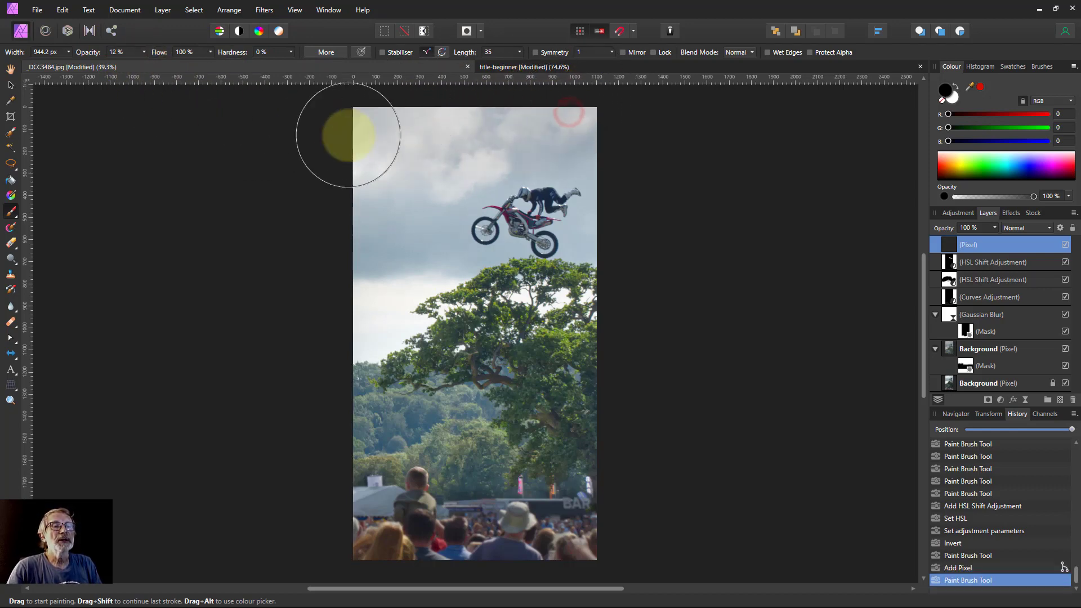
pyautogui.moveTo(491, 131); pyautogui.dragTo(249, 220)
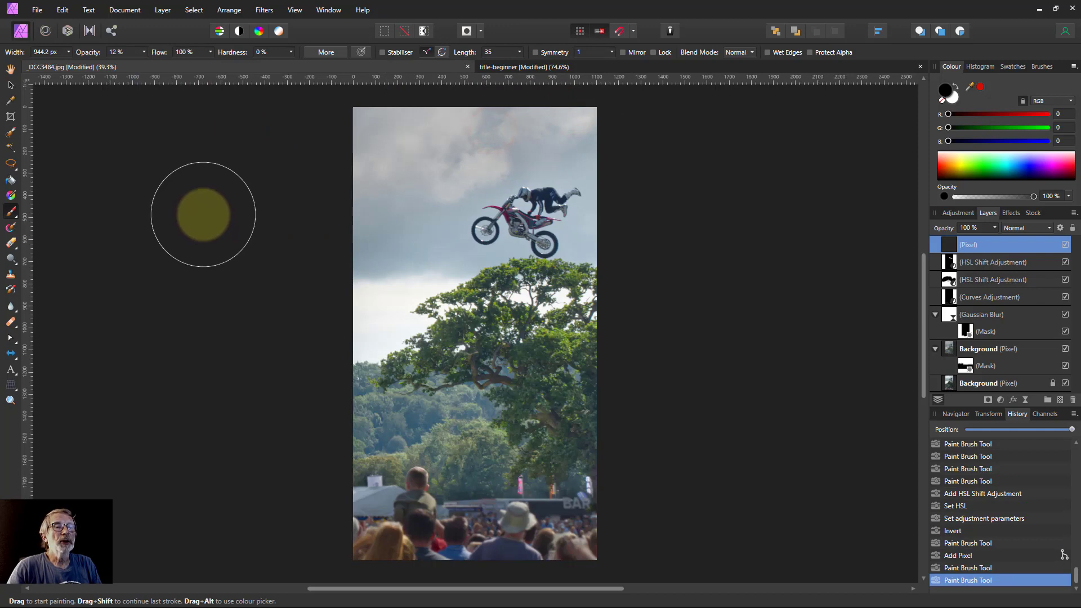
# Step: Keep the sky-darkening pixel layer in Normal blend mode and reduce its opacity to 55%
pyautogui.click(1027, 230)
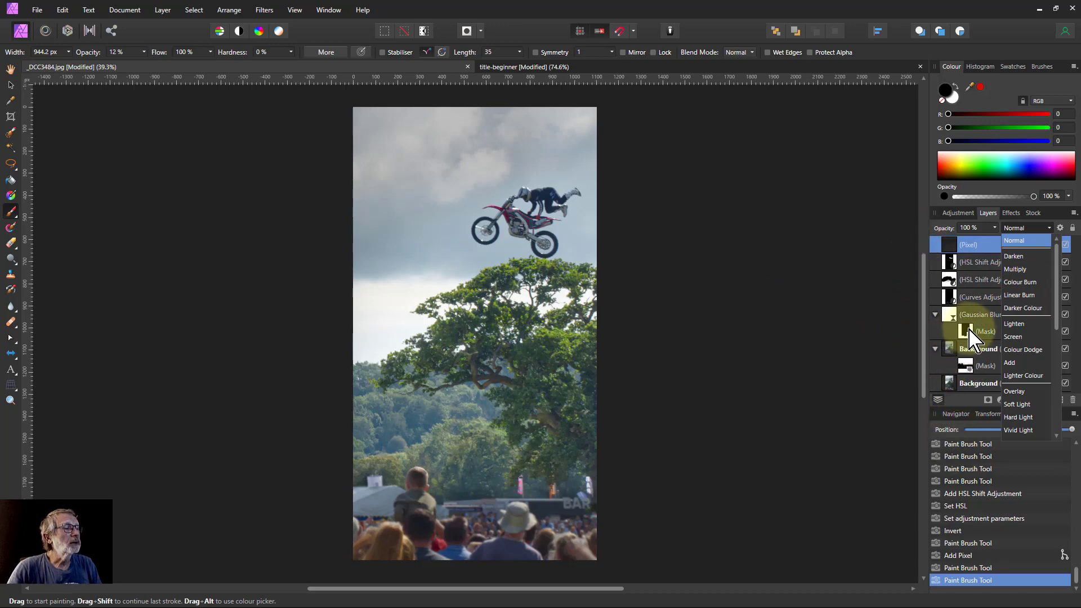
pyautogui.click(951, 248)
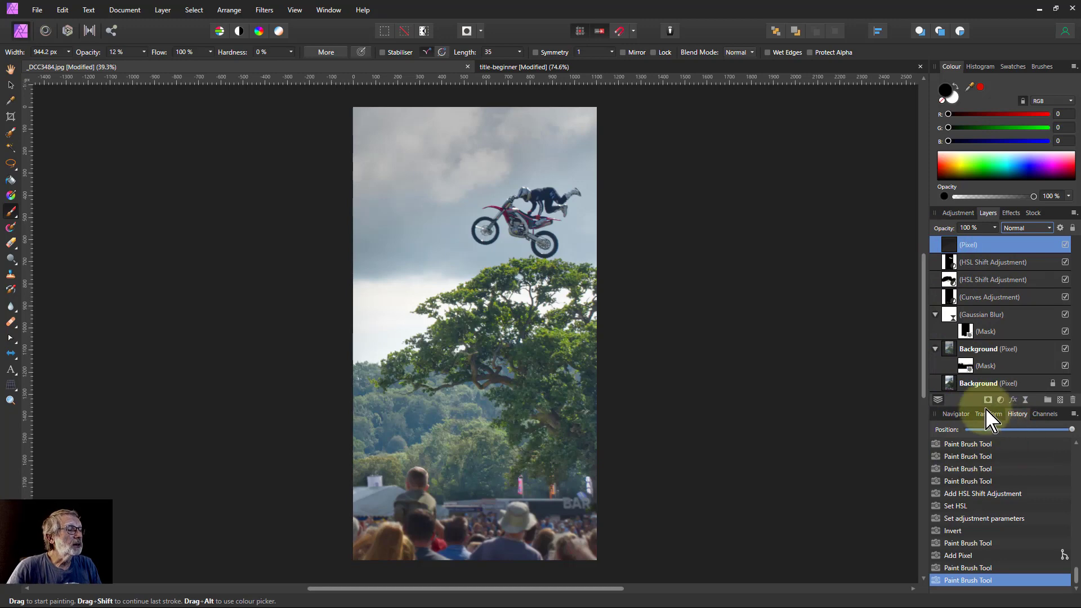
pyautogui.moveTo(996, 231); pyautogui.dragTo(970, 248)
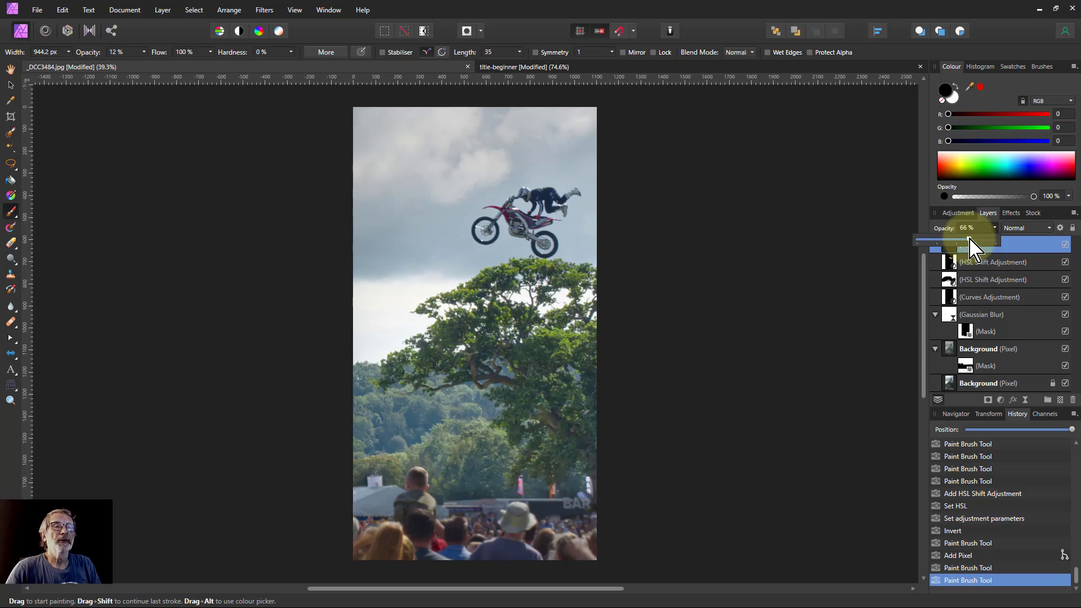
pyautogui.moveTo(974, 248)
pyautogui.mouseDown()
pyautogui.moveTo(856, 248)
pyautogui.moveTo(963, 248)
pyautogui.mouseUp()
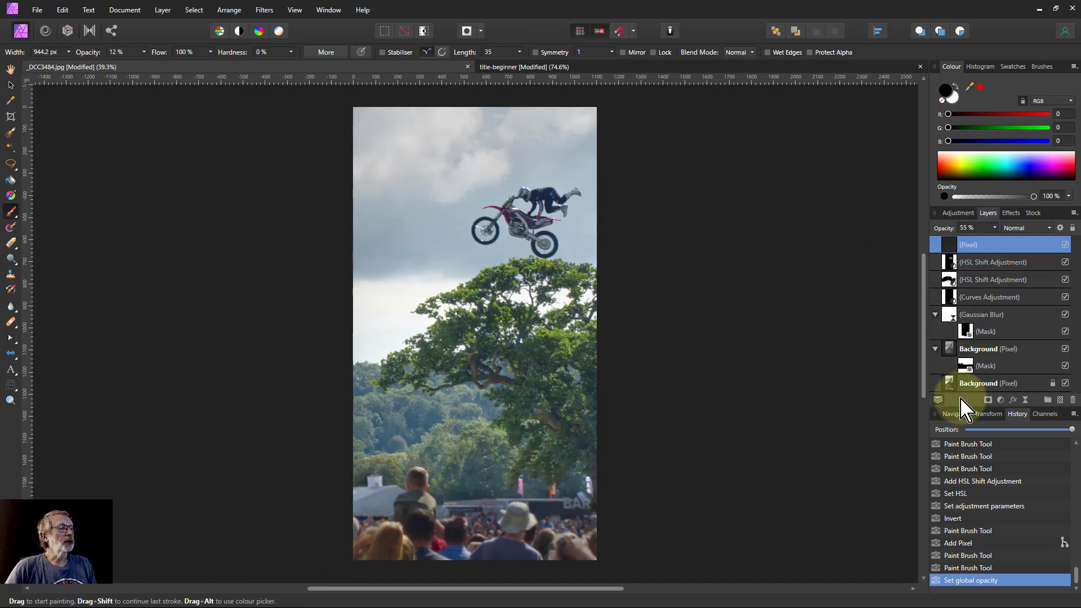
# Step: Scrub back through the edit history to review the photo's earlier states
pyautogui.moveTo(1071, 429)
pyautogui.mouseDown()
pyautogui.moveTo(937, 433)
pyautogui.moveTo(1071, 430)
pyautogui.mouseUp()
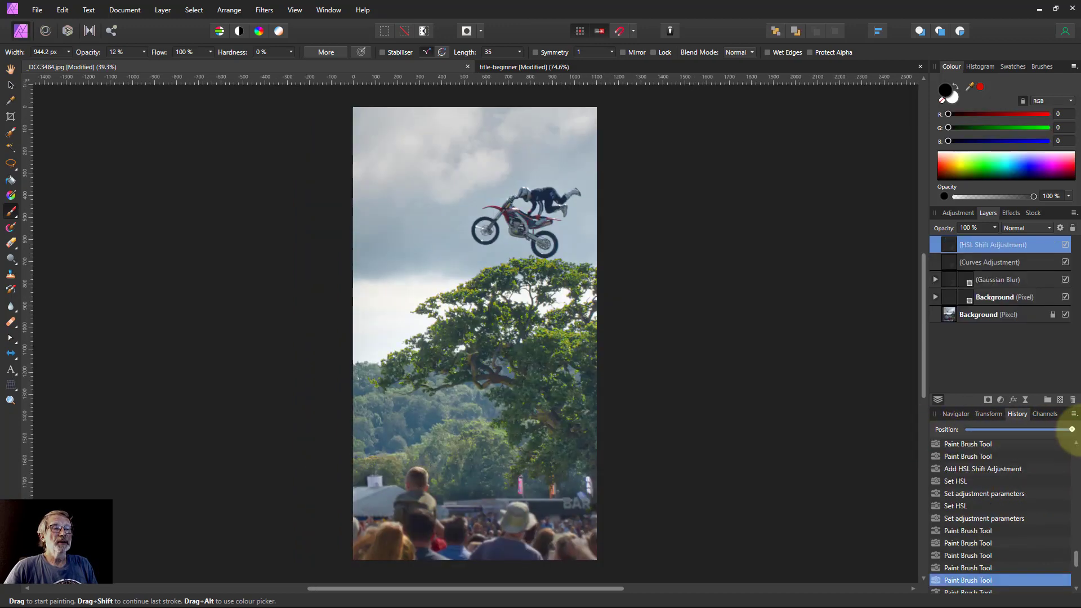